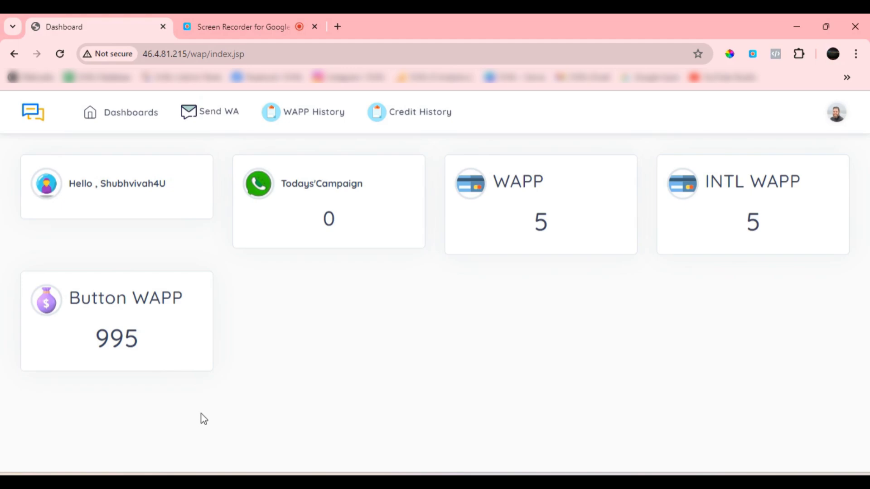
Review the account's credit history page and return to the dashboard
{"action": "left_click", "coordinate": [126, 121]}
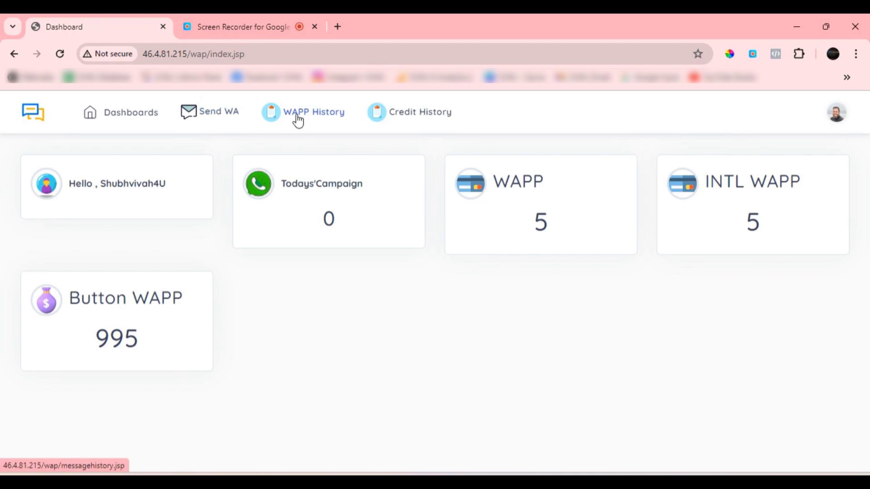
{"action": "left_click", "coordinate": [426, 122]}
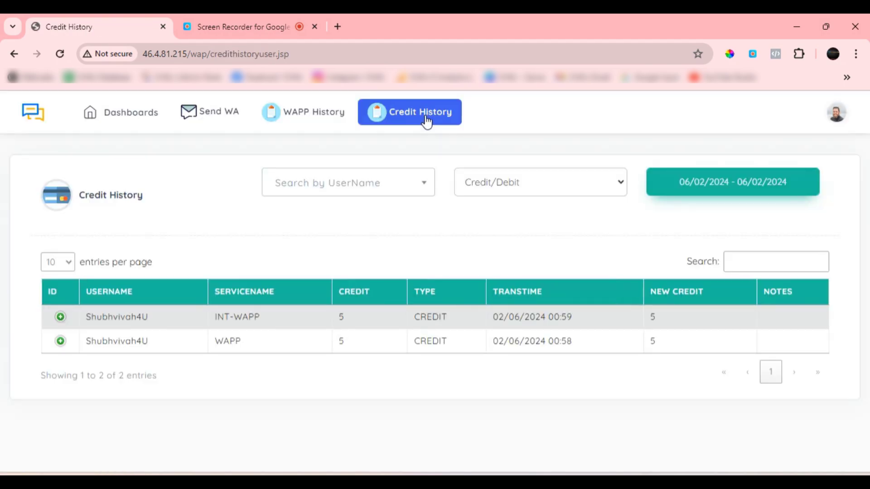
{"action": "left_click", "coordinate": [129, 113]}
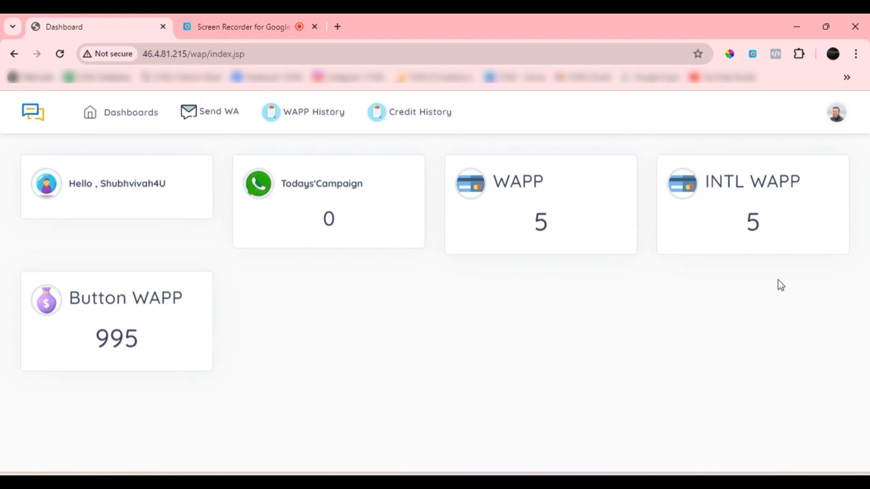
Open the Send WAPP form for composing a WhatsApp message campaign
{"action": "left_click", "coordinate": [222, 119]}
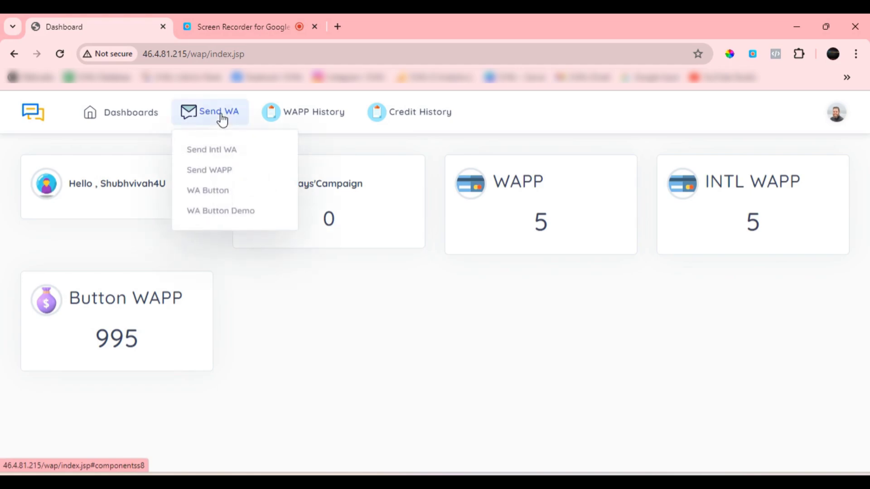
{"action": "left_click", "coordinate": [221, 177]}
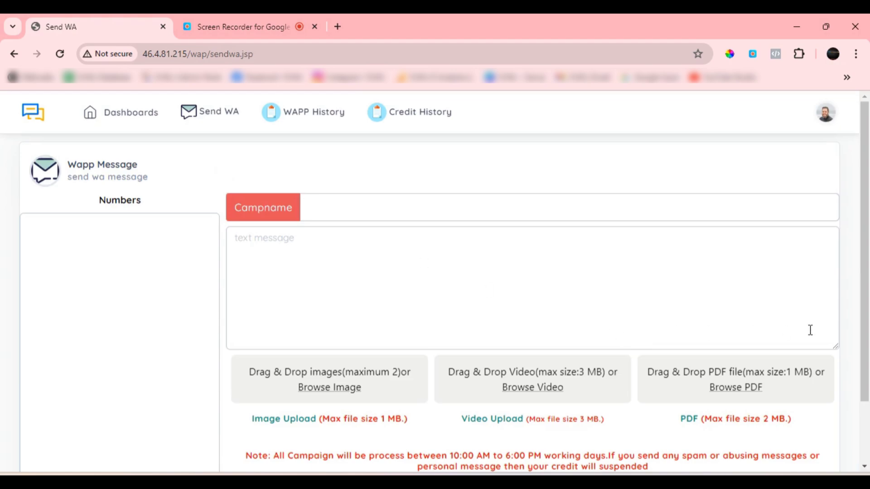
{"action": "left_click", "coordinate": [276, 250]}
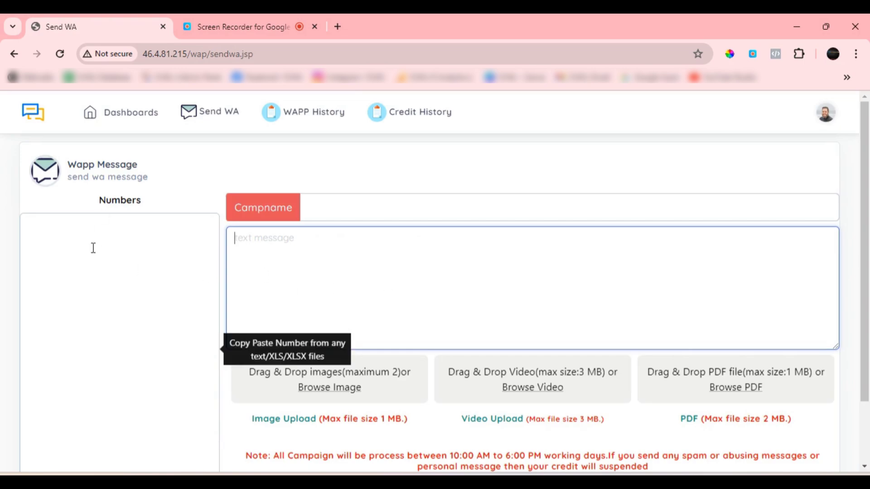
Enter the recipient's mobile number with the +91 country code in the campaign's Numbers list and let it validate
{"action": "left_click", "coordinate": [102, 267]}
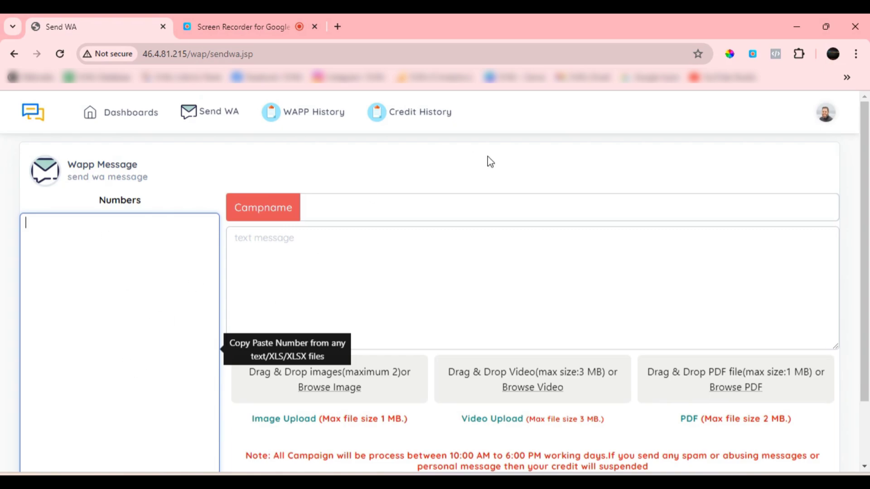
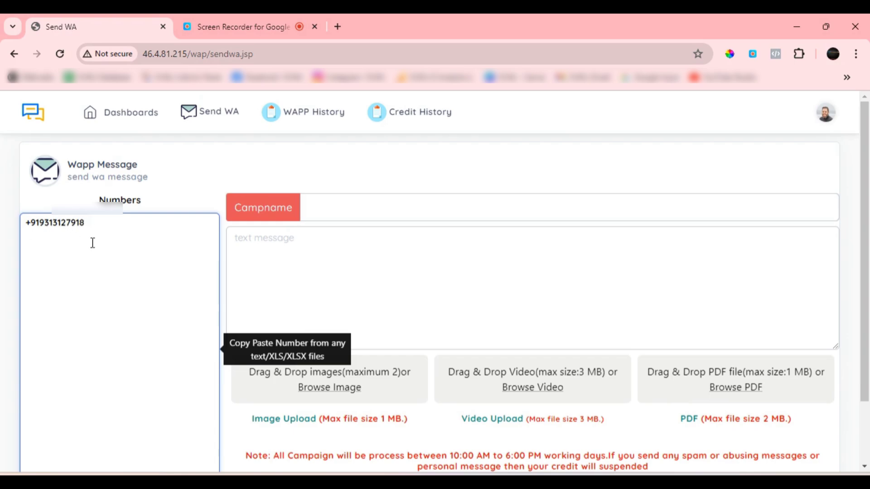
{"action": "left_click", "coordinate": [314, 176]}
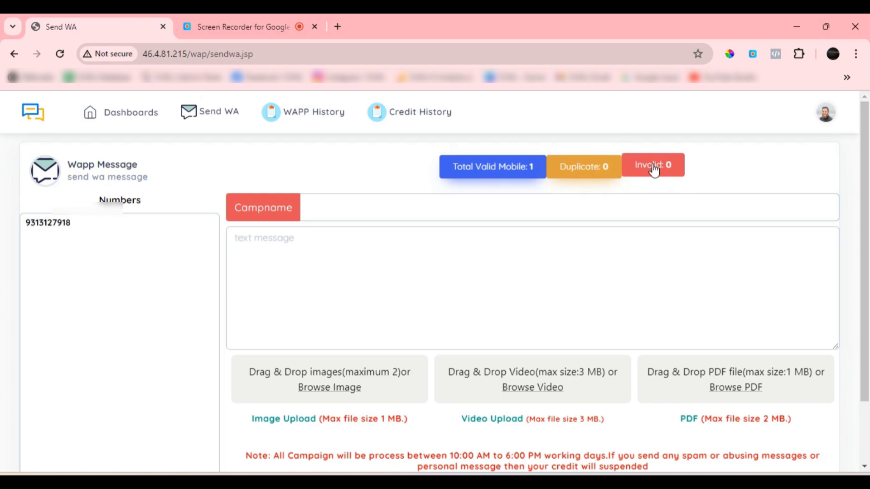
{"action": "left_click", "coordinate": [281, 258]}
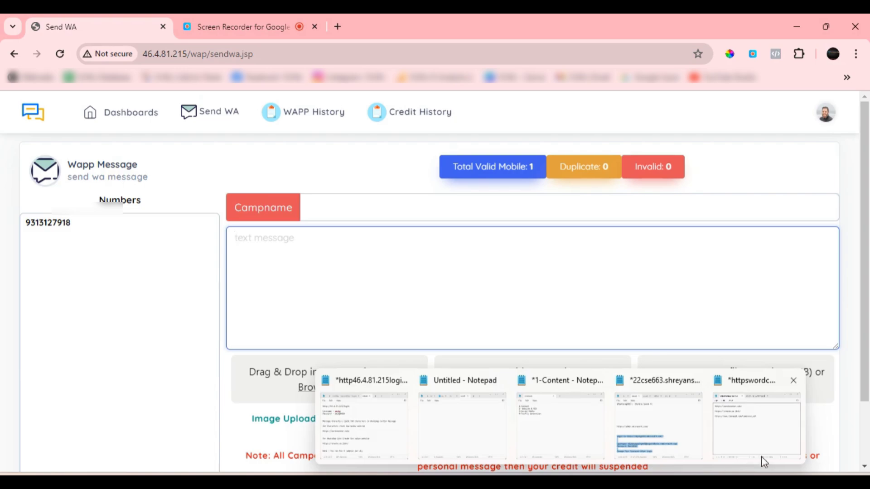
{"action": "left_click", "coordinate": [761, 456]}
{"action": "left_click_drag", "start_coordinate": [608, 230], "coordinate": [469, 232]}
{"action": "key", "text": "ctrl+c"}
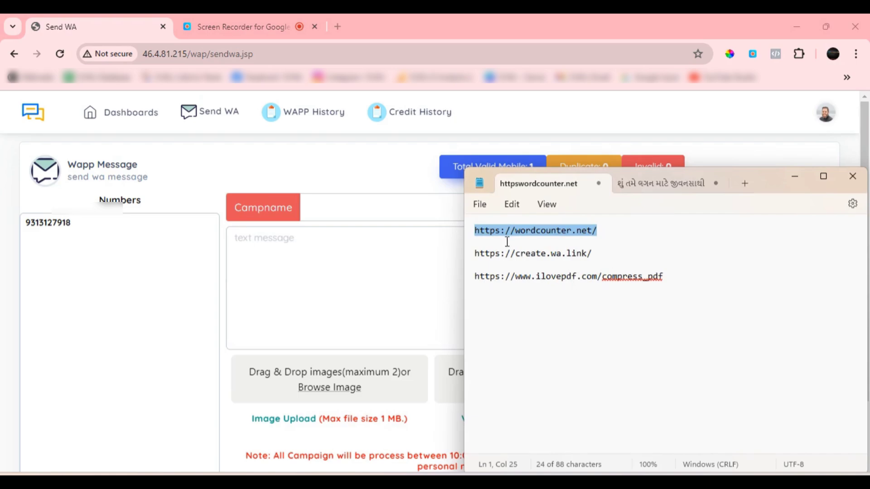
{"action": "left_click", "coordinate": [623, 239]}
{"action": "left_click_drag", "start_coordinate": [599, 232], "coordinate": [472, 235]}
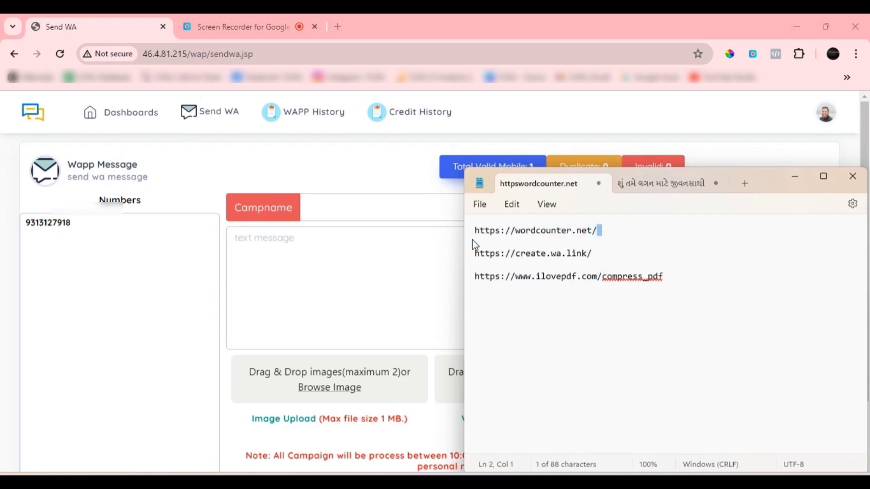
Load the copied wordcounter.net address in a new browser tab placed directly after the Send WA tab
{"action": "left_click", "coordinate": [341, 27]}
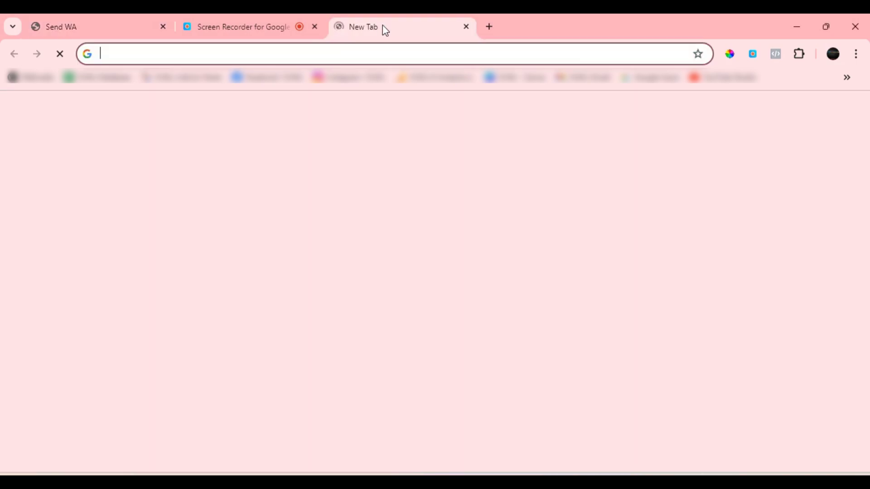
{"action": "left_click_drag", "start_coordinate": [382, 26], "coordinate": [280, 28]}
{"action": "left_click", "coordinate": [276, 54]}
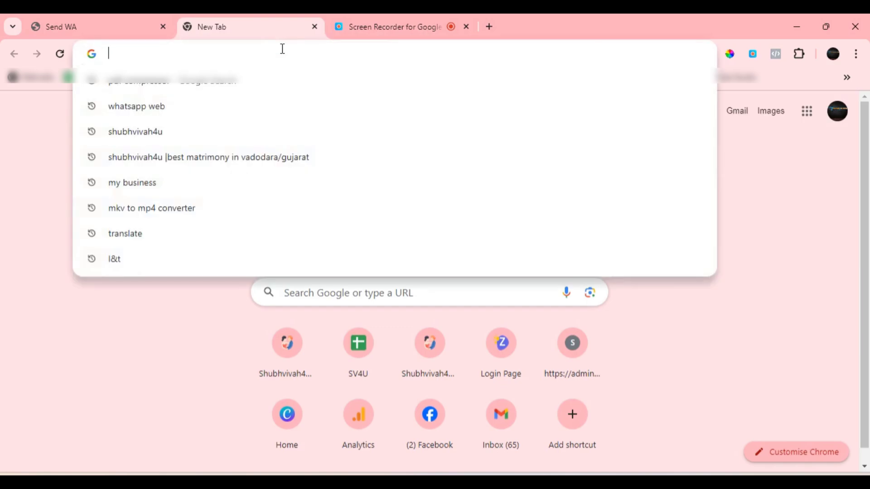
{"action": "key", "text": "ctrl+v"}
{"action": "key", "text": "Return"}
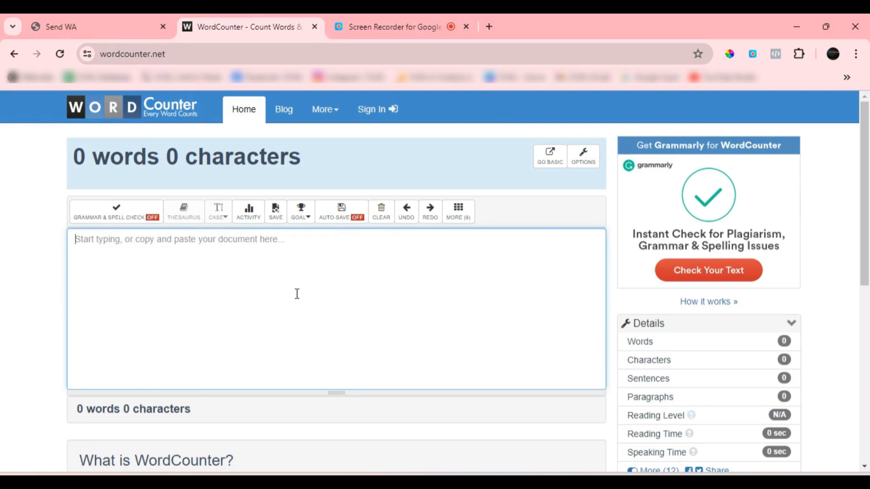
Copy the whole Gujarati promotional message from its Notepad document and paste it into the WordCounter text area
{"action": "key", "text": "alt+Tab"}
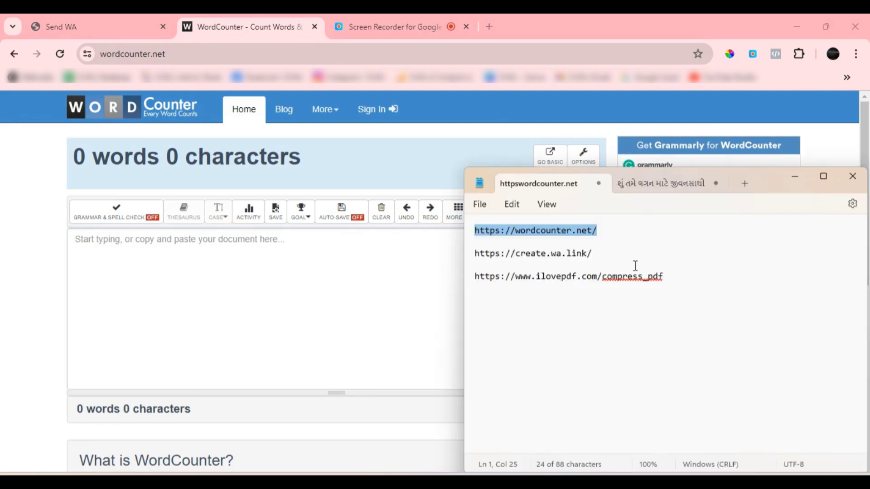
{"action": "left_click", "coordinate": [637, 190]}
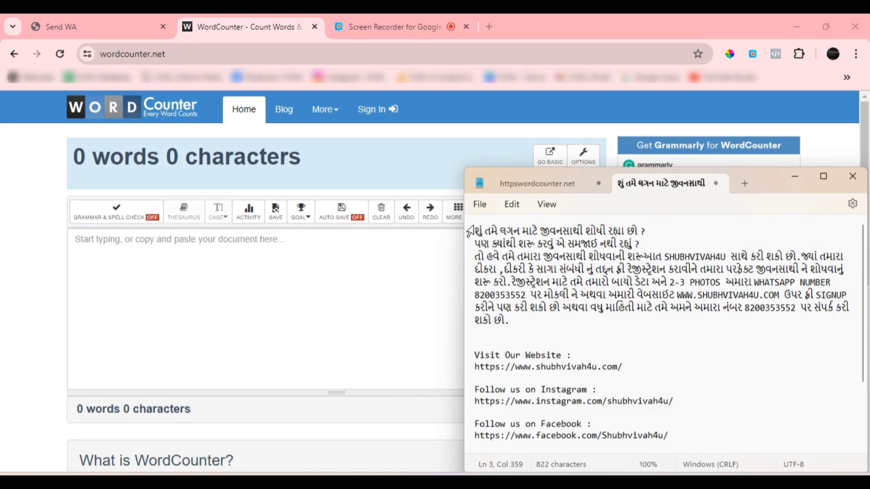
{"action": "left_click_drag", "start_coordinate": [471, 231], "coordinate": [605, 327]}
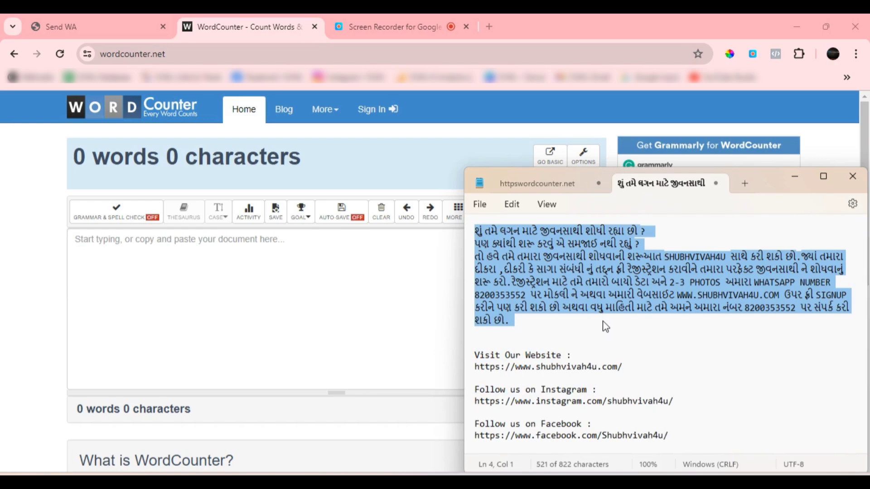
{"action": "left_click_drag", "start_coordinate": [606, 327], "coordinate": [687, 469]}
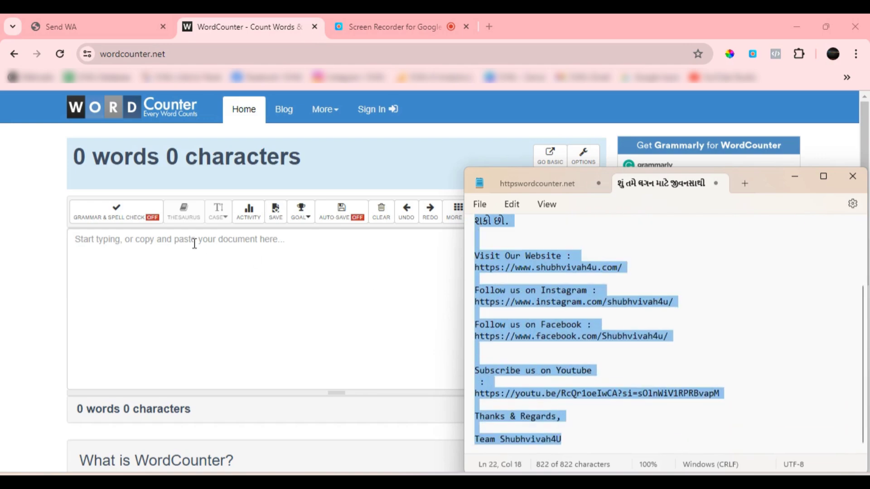
{"action": "left_click", "coordinate": [192, 279]}
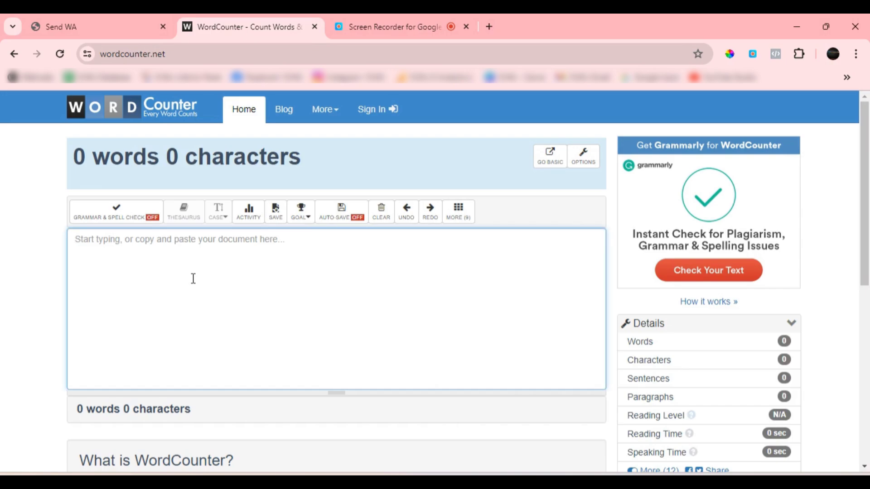
{"action": "key", "text": "ctrl+v"}
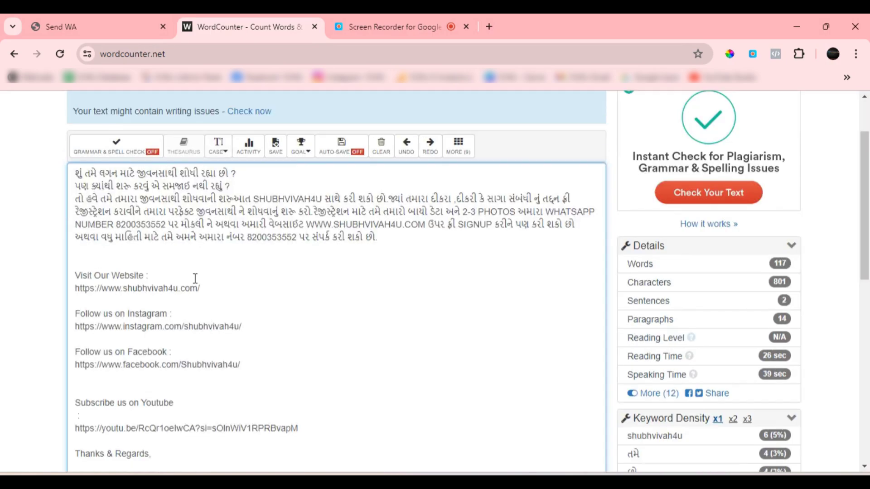
Check the pasted message's text and its total word and character count in WordCounter
{"action": "scroll", "coordinate": [195, 278], "scroll_direction": "up", "scroll_amount": 1}
{"action": "scroll", "coordinate": [217, 290], "scroll_direction": "down", "scroll_amount": 1}
{"action": "scroll", "coordinate": [172, 296], "scroll_direction": "down", "scroll_amount": 1}
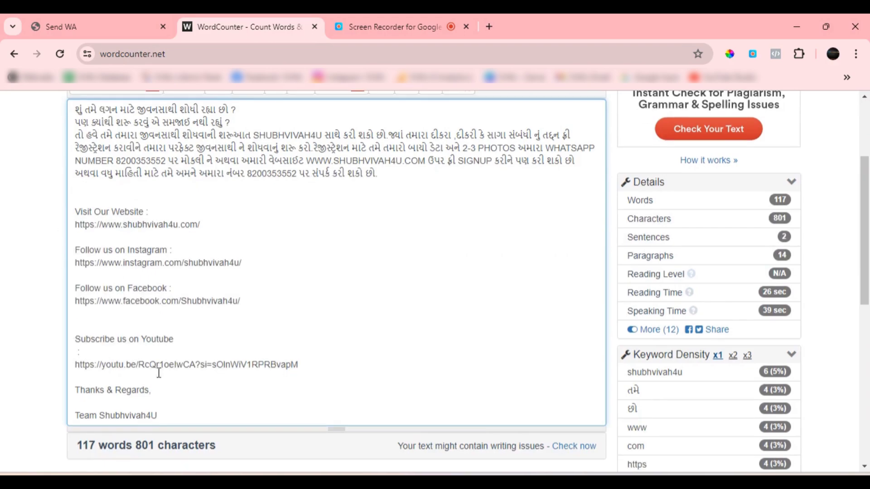
{"action": "scroll", "coordinate": [217, 408], "scroll_direction": "up", "scroll_amount": 3}
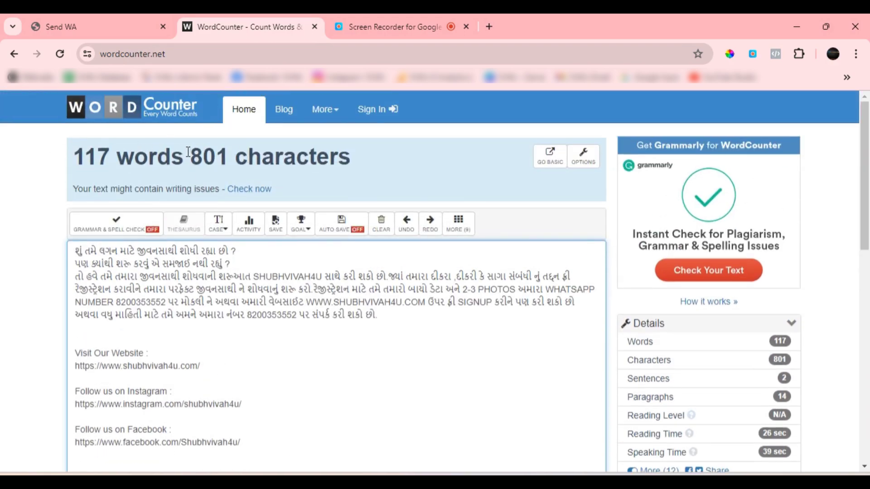
{"action": "left_click_drag", "start_coordinate": [192, 157], "coordinate": [354, 163]}
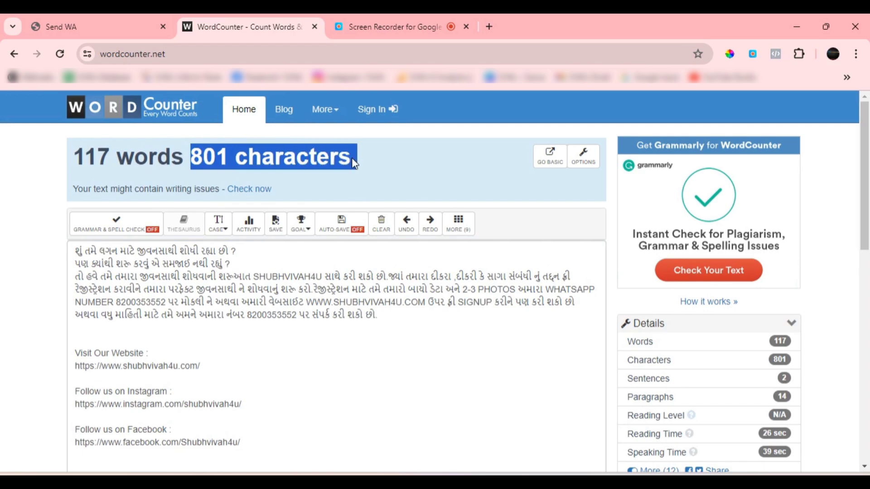
{"action": "triple_click", "coordinate": [358, 159]}
{"action": "left_click", "coordinate": [358, 159]}
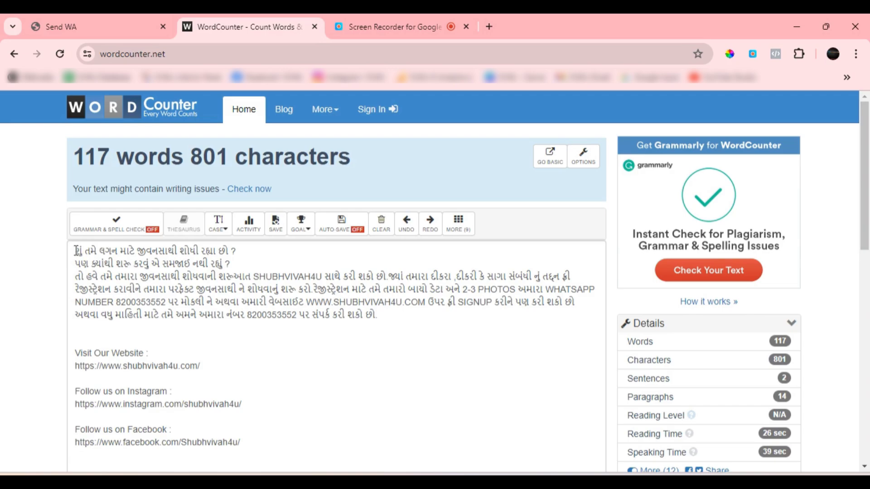
Copy the complete message from WordCounter and paste it into the text message box of the Send WA form
{"action": "left_click_drag", "start_coordinate": [76, 251], "coordinate": [261, 134]}
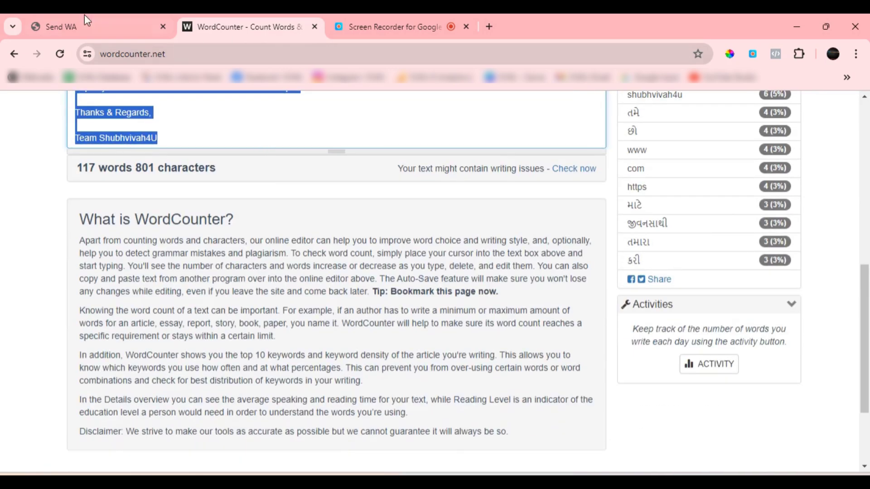
{"action": "left_click", "coordinate": [68, 15]}
{"action": "key", "text": "ctrl+v"}
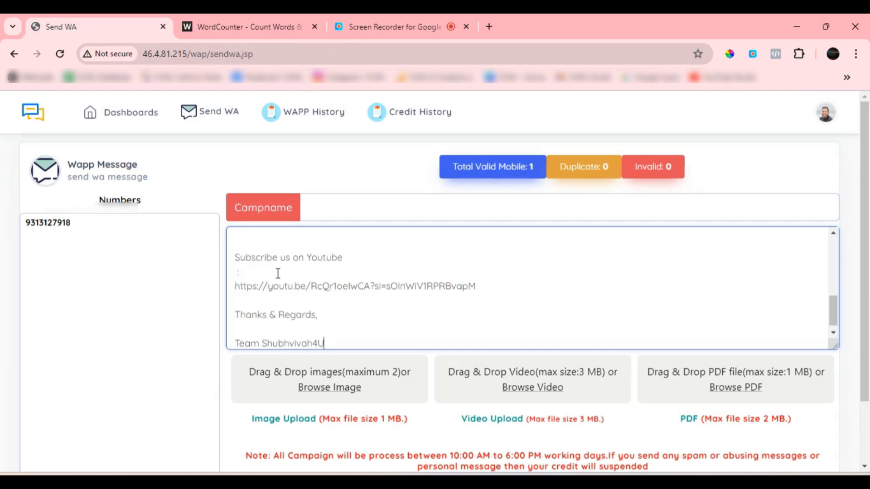
{"action": "scroll", "coordinate": [278, 273], "scroll_direction": "up", "scroll_amount": 5}
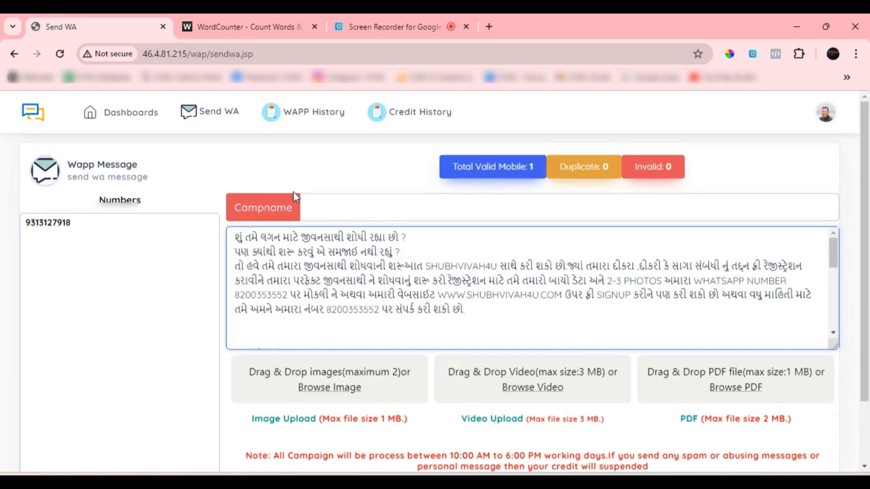
Name the campaign "demo" and look through the message text
{"action": "left_click", "coordinate": [328, 209]}
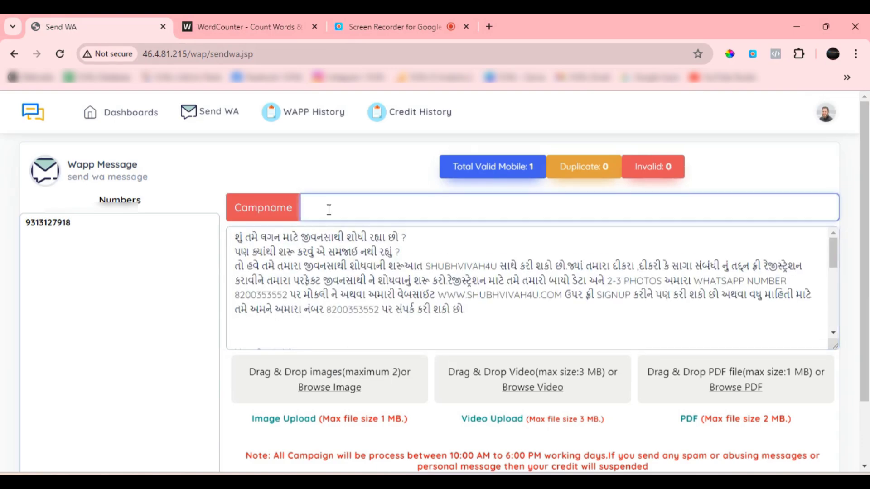
{"action": "type", "text": "demo"}
{"action": "scroll", "coordinate": [393, 308], "scroll_direction": "down", "scroll_amount": 5}
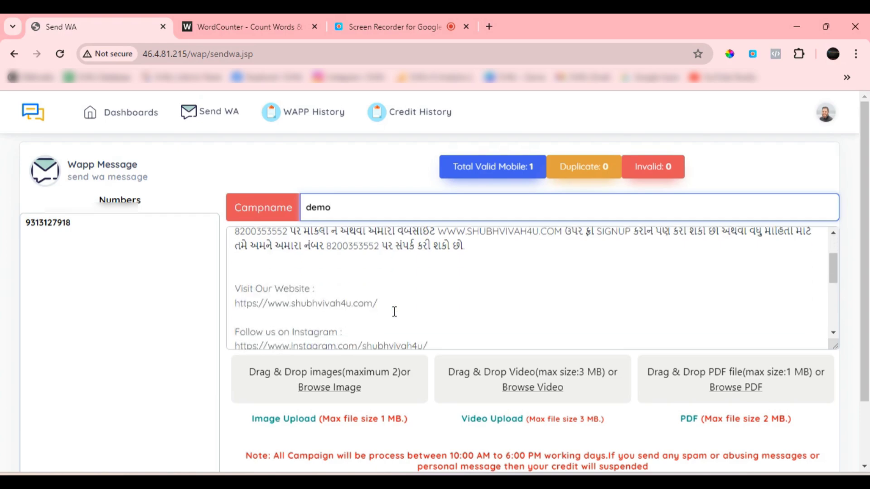
{"action": "scroll", "coordinate": [395, 313], "scroll_direction": "up", "scroll_amount": 5}
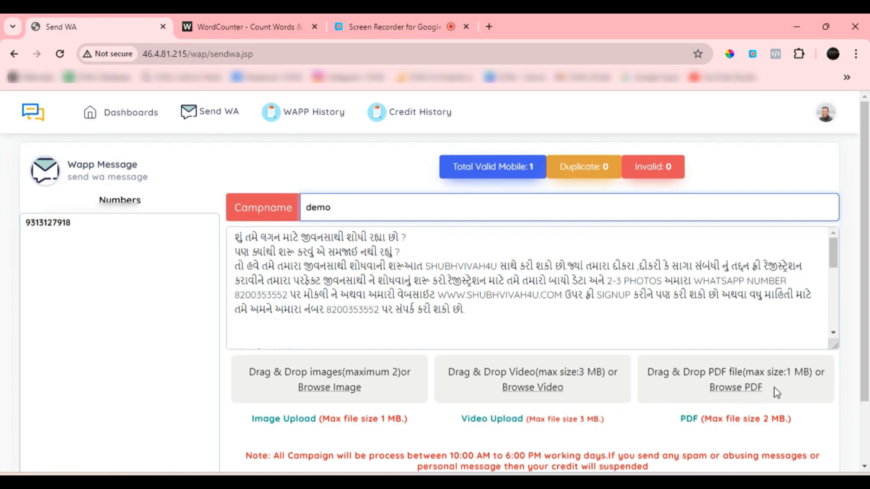
{"action": "left_click", "coordinate": [766, 421]}
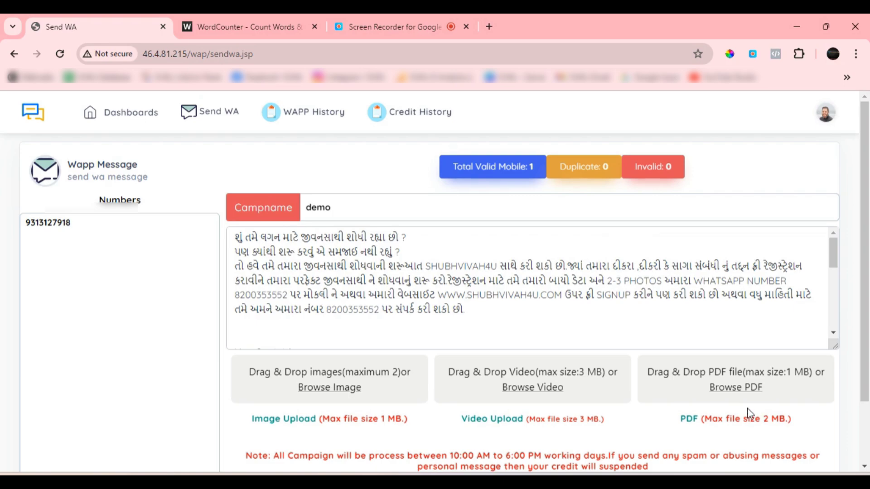
{"action": "key", "text": "alt+Tab"}
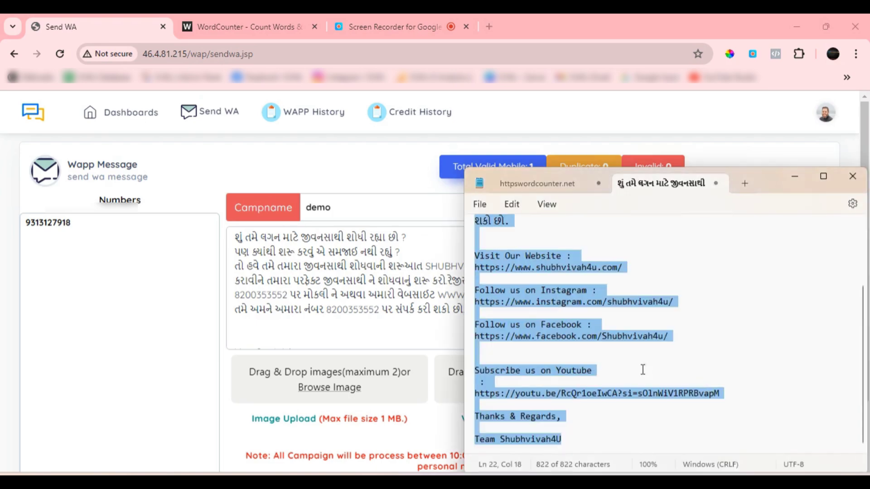
{"action": "left_click", "coordinate": [539, 183]}
{"action": "left_click", "coordinate": [635, 294]}
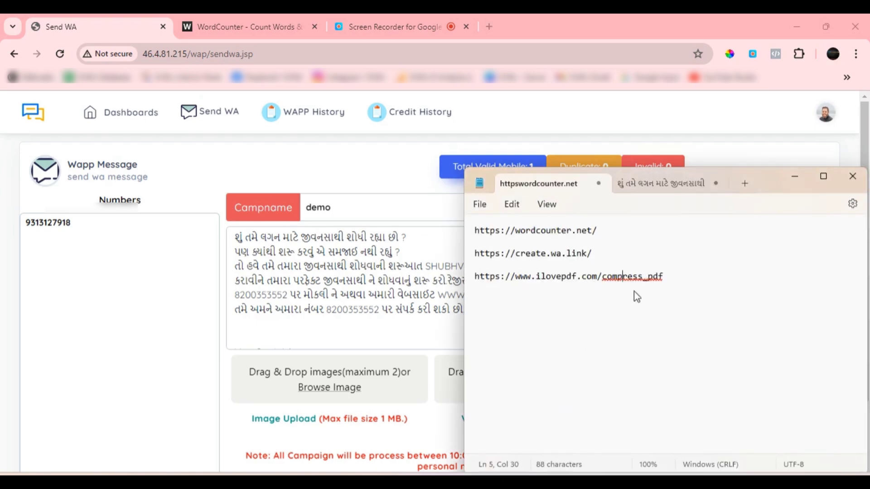
{"action": "left_click_drag", "start_coordinate": [680, 278], "coordinate": [471, 278]}
{"action": "key", "text": "ctrl+c"}
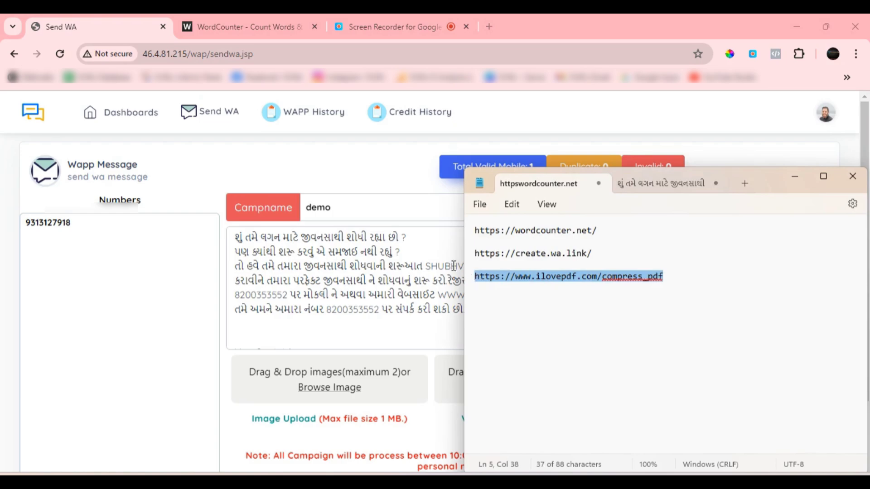
{"action": "left_click", "coordinate": [491, 26]}
{"action": "left_click", "coordinate": [468, 49]}
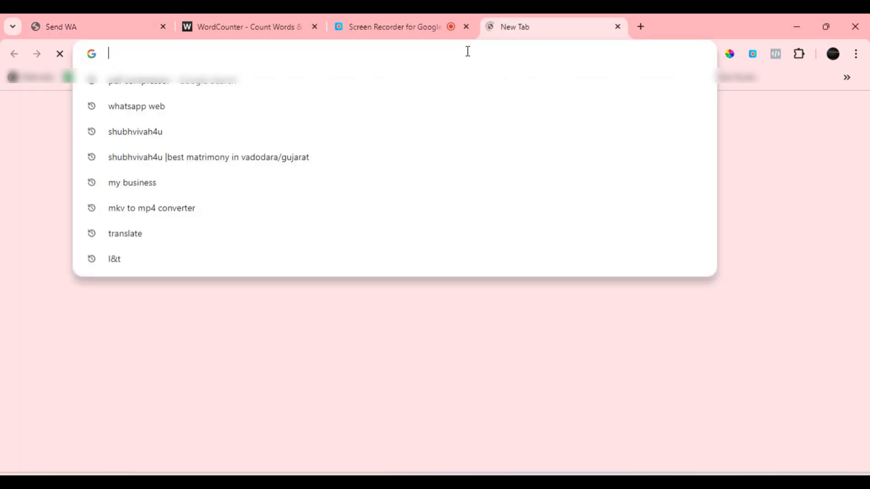
{"action": "key", "text": "ctrl+v"}
{"action": "key", "text": "Return"}
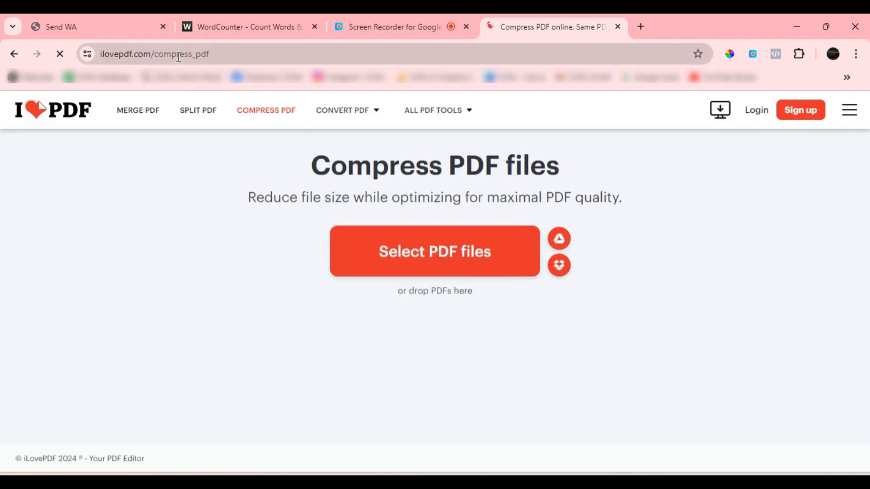
Return to the Send WA form and review the message, the attachment size limits and the note on campaign processing hours and spam
{"action": "mouse_move", "coordinate": [344, 110]}
{"action": "left_click", "coordinate": [119, 30]}
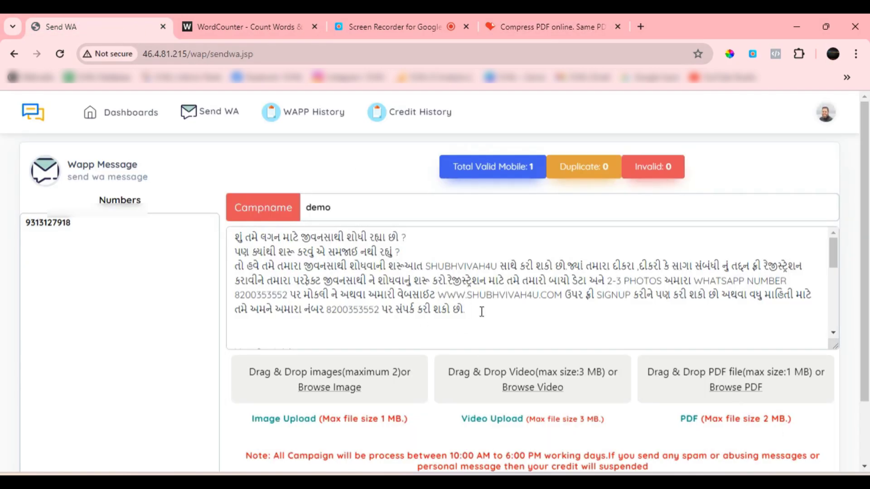
{"action": "left_click", "coordinate": [500, 311]}
{"action": "scroll", "coordinate": [420, 301], "scroll_direction": "down", "scroll_amount": 10}
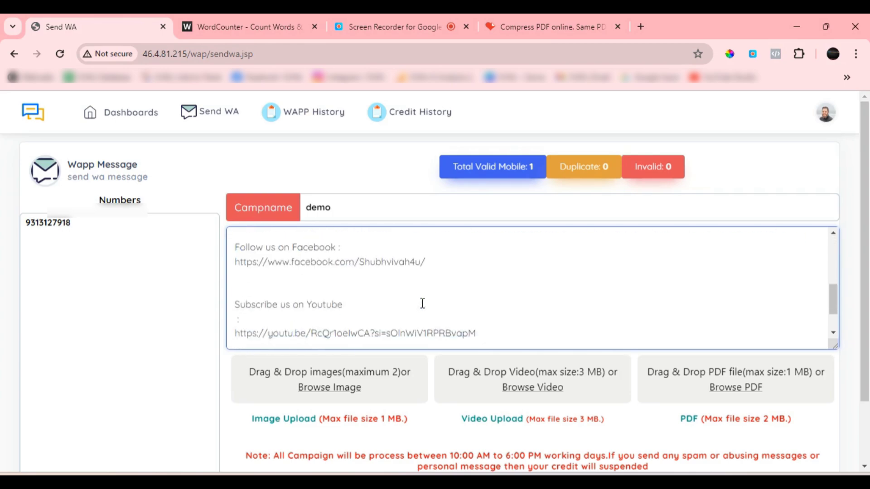
{"action": "scroll", "coordinate": [426, 309], "scroll_direction": "up", "scroll_amount": 3}
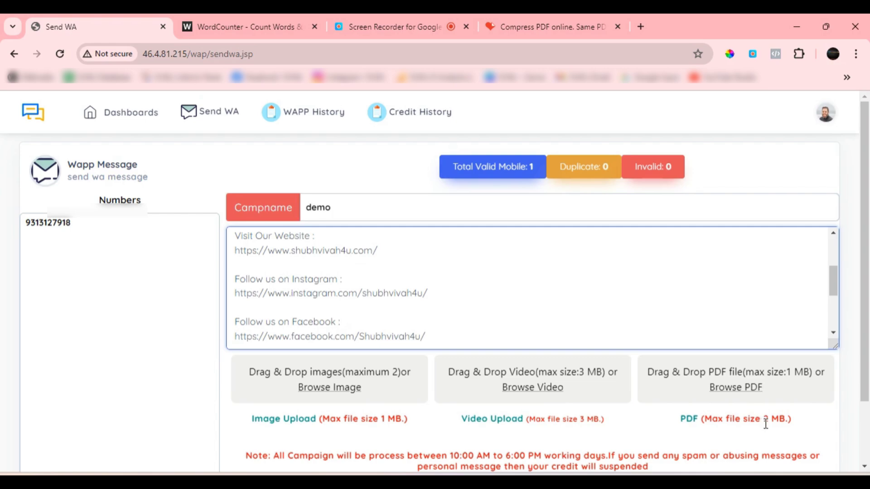
{"action": "scroll", "coordinate": [765, 423], "scroll_direction": "down", "scroll_amount": 2}
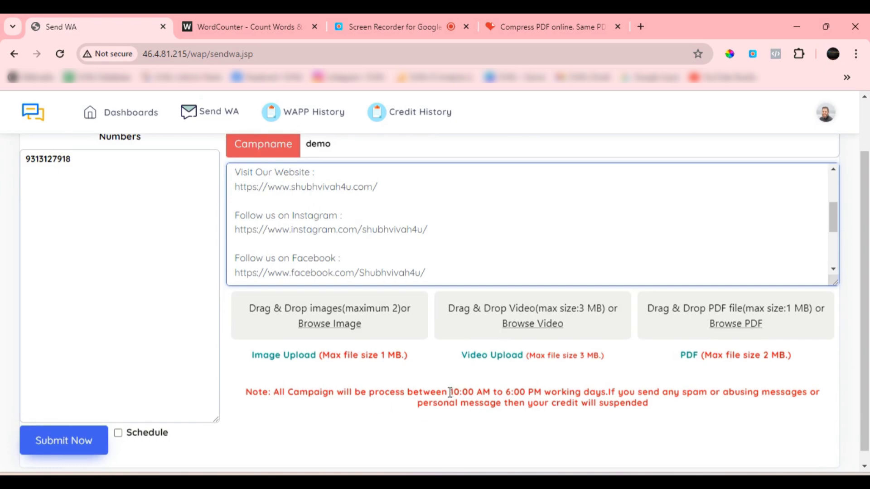
{"action": "left_click_drag", "start_coordinate": [449, 393], "coordinate": [489, 393]}
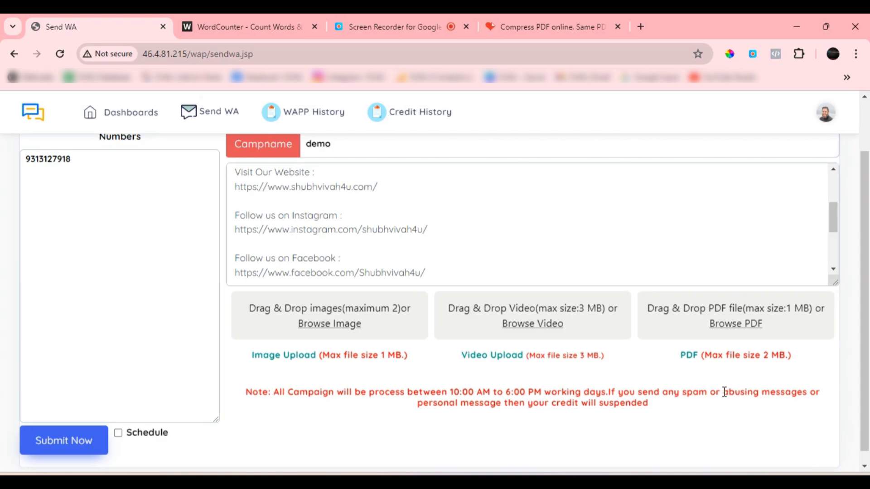
{"action": "left_click_drag", "start_coordinate": [724, 393], "coordinate": [758, 414]}
{"action": "scroll", "coordinate": [405, 390], "scroll_direction": "up", "scroll_amount": 1}
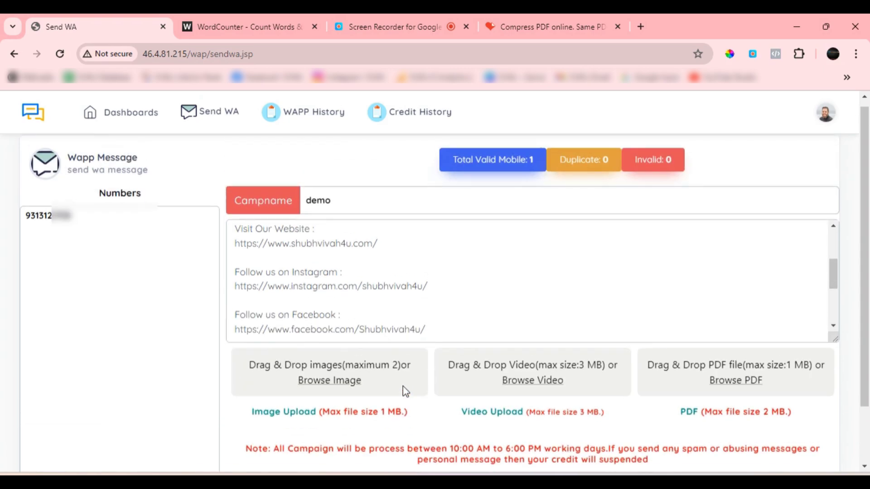
{"action": "scroll", "coordinate": [495, 418], "scroll_direction": "down", "scroll_amount": 1}
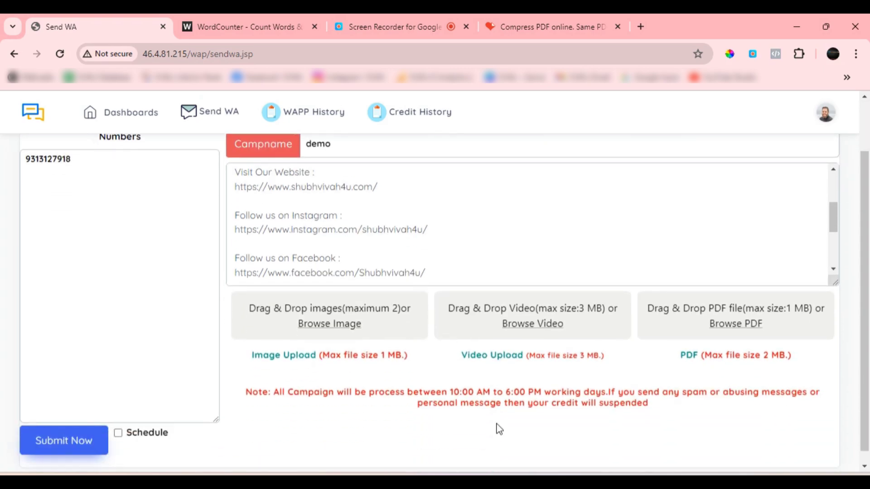
{"action": "scroll", "coordinate": [405, 412], "scroll_direction": "up", "scroll_amount": 1}
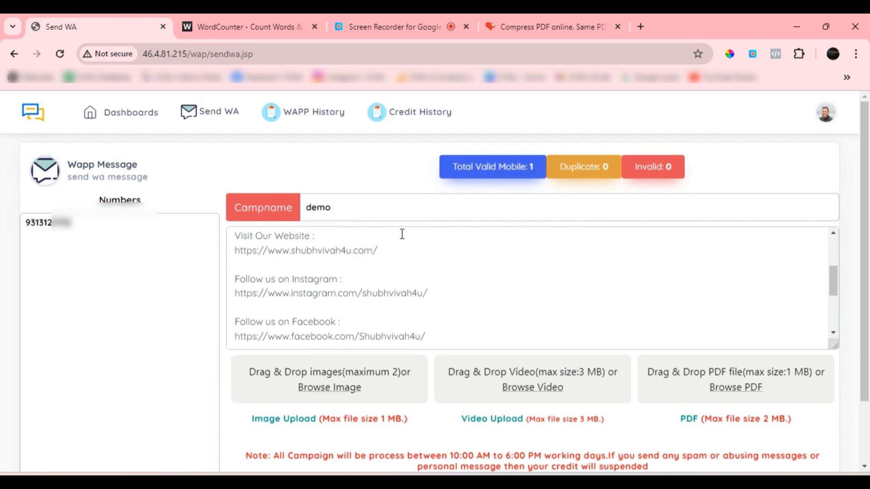
{"action": "scroll", "coordinate": [388, 287], "scroll_direction": "up", "scroll_amount": 3}
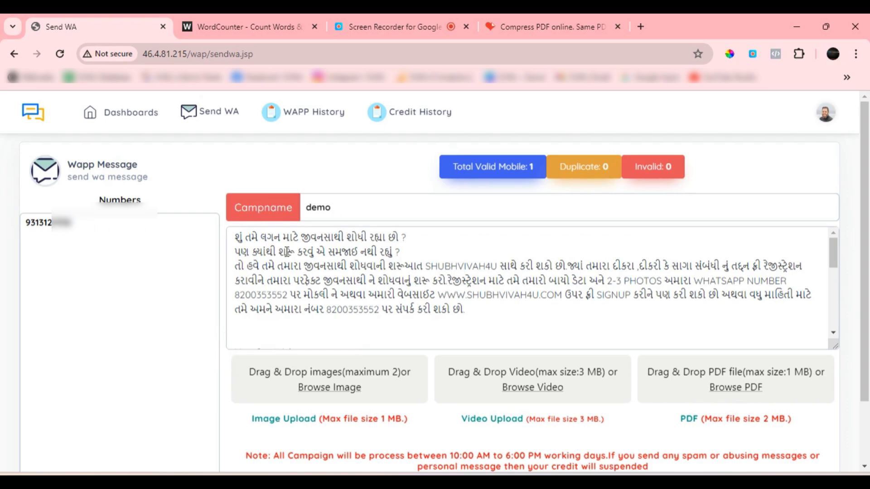
Attach the PNG image "Digital Marketing Agency Instagram Post (23)" from the Desktop folder to the campaign and check its upload
{"action": "scroll", "coordinate": [391, 284], "scroll_direction": "down", "scroll_amount": 1}
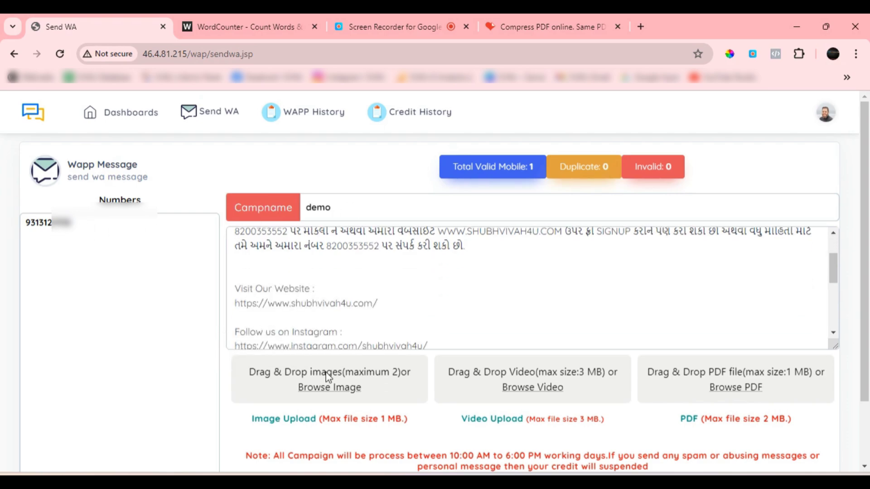
{"action": "left_click", "coordinate": [327, 392]}
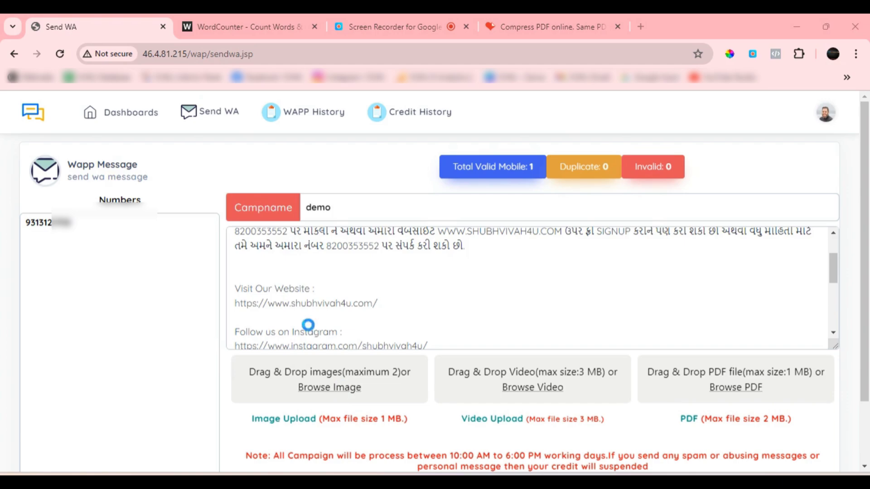
{"action": "scroll", "coordinate": [48, 188], "scroll_direction": "up", "scroll_amount": 1}
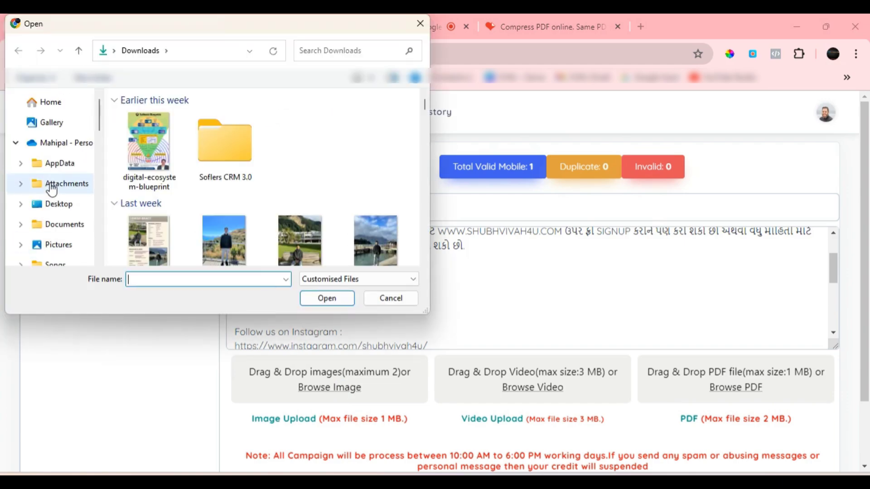
{"action": "scroll", "coordinate": [70, 208], "scroll_direction": "down", "scroll_amount": 3}
{"action": "left_click", "coordinate": [63, 201]}
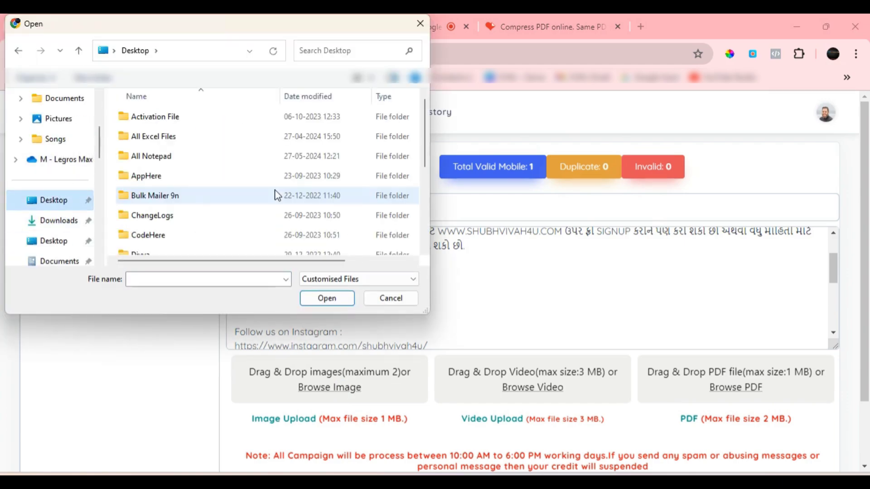
{"action": "scroll", "coordinate": [277, 195], "scroll_direction": "down", "scroll_amount": 5}
{"action": "left_click", "coordinate": [196, 227]}
{"action": "left_click", "coordinate": [332, 300]}
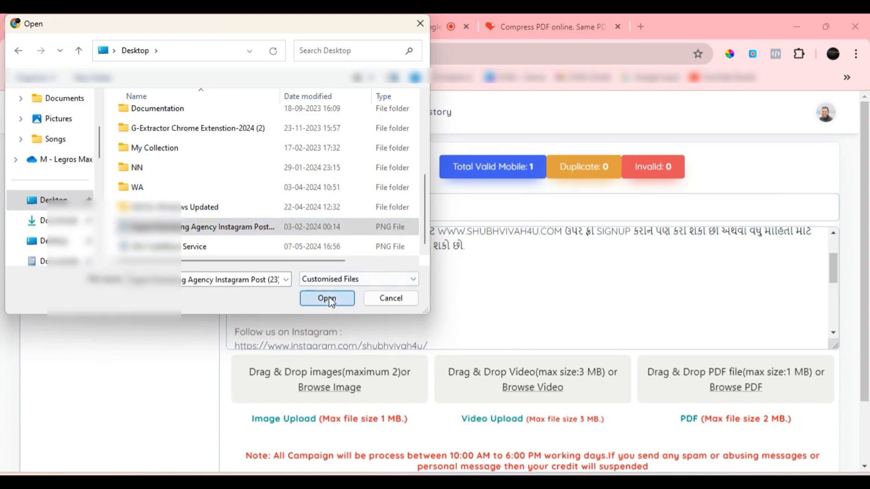
{"action": "scroll", "coordinate": [492, 385], "scroll_direction": "down", "scroll_amount": 1}
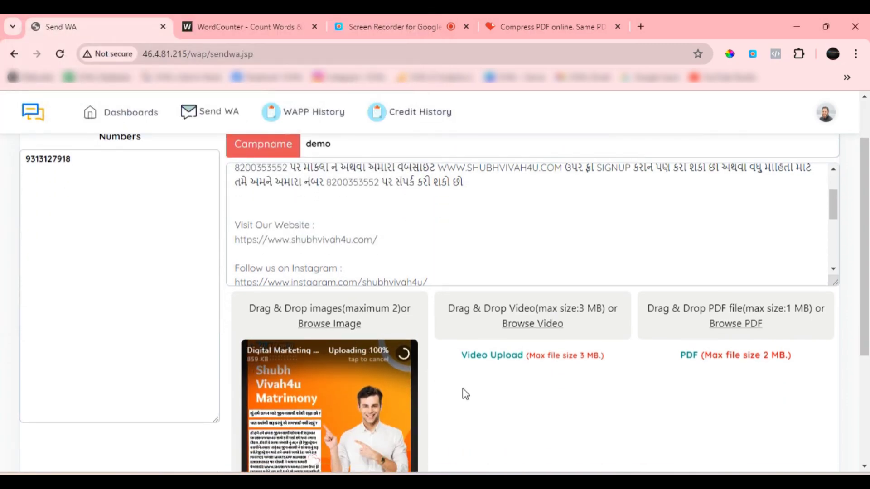
{"action": "scroll", "coordinate": [423, 376], "scroll_direction": "down", "scroll_amount": 1}
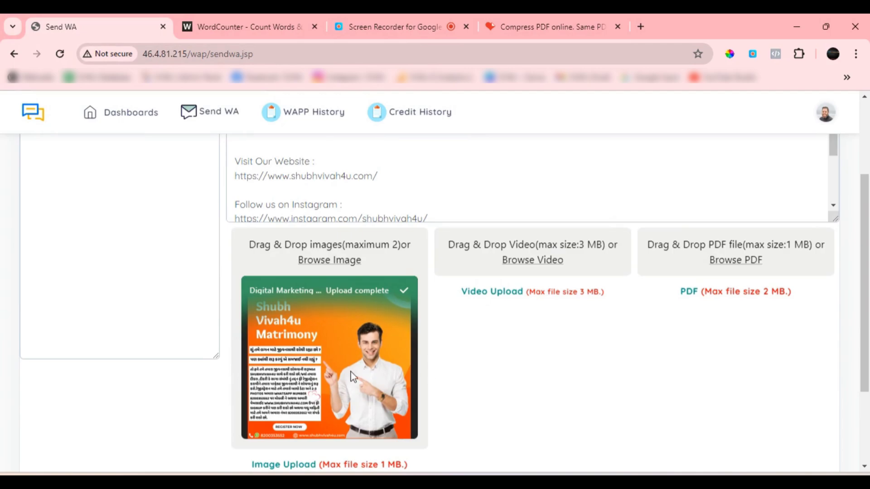
Review the recipient number, the message text and the uploaded image in the Send WA form
{"action": "scroll", "coordinate": [460, 380], "scroll_direction": "up", "scroll_amount": 3}
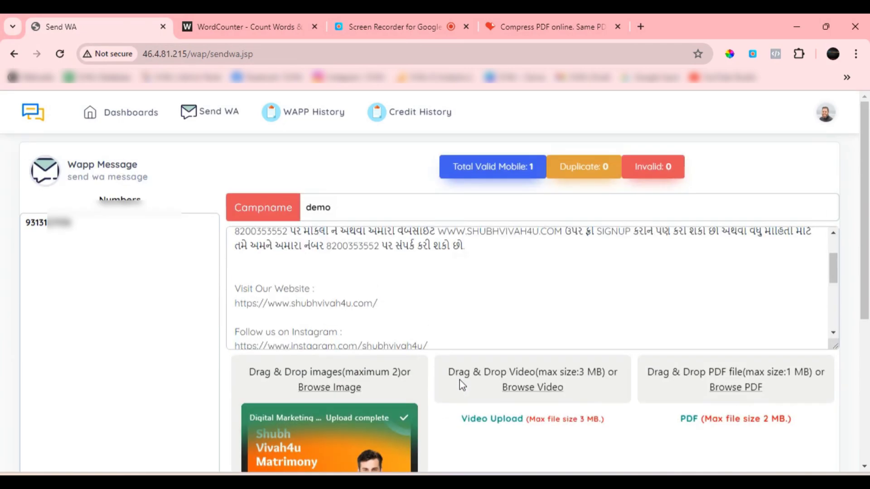
{"action": "scroll", "coordinate": [459, 361], "scroll_direction": "up", "scroll_amount": 1}
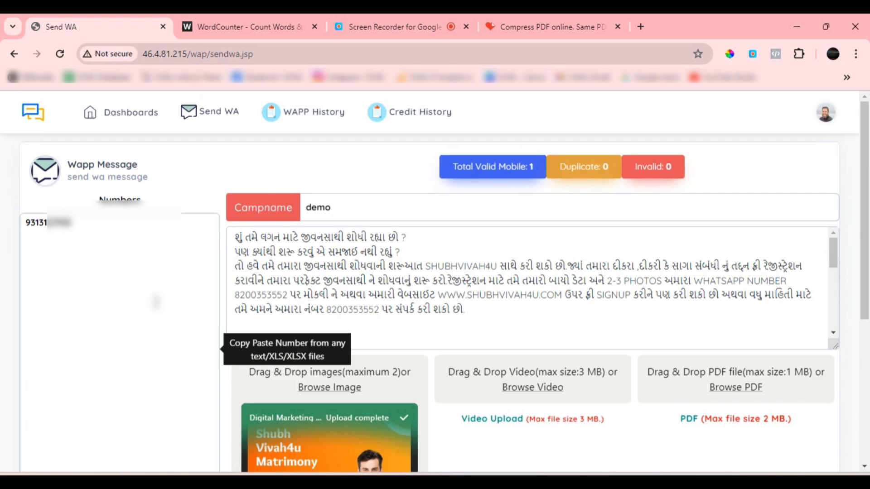
{"action": "left_click", "coordinate": [114, 226]}
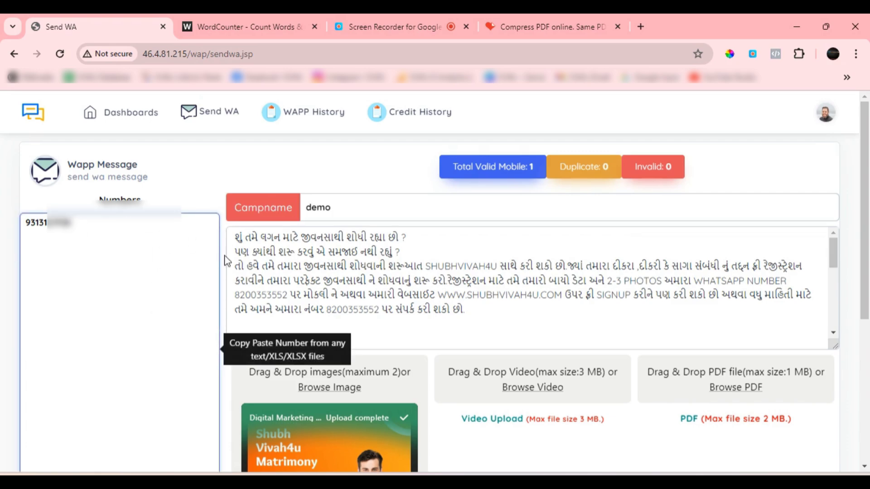
{"action": "scroll", "coordinate": [394, 326], "scroll_direction": "down", "scroll_amount": 3}
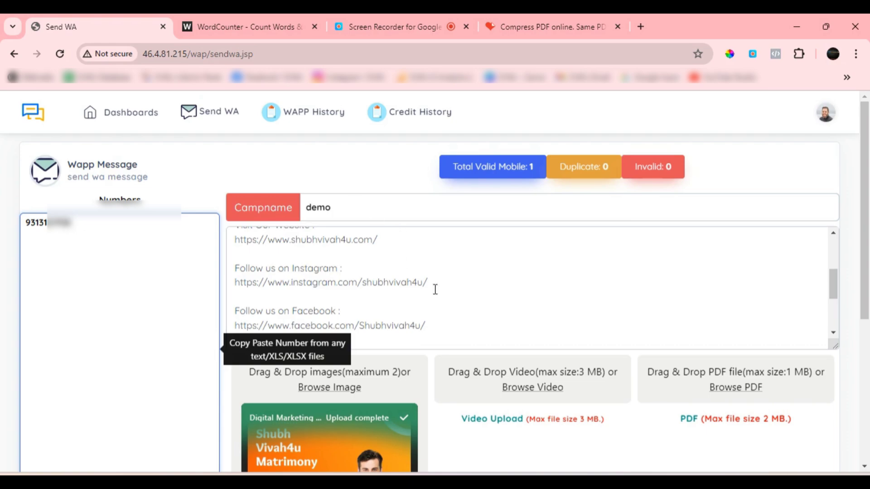
{"action": "scroll", "coordinate": [515, 329], "scroll_direction": "up", "scroll_amount": 5}
{"action": "scroll", "coordinate": [537, 393], "scroll_direction": "down", "scroll_amount": 5}
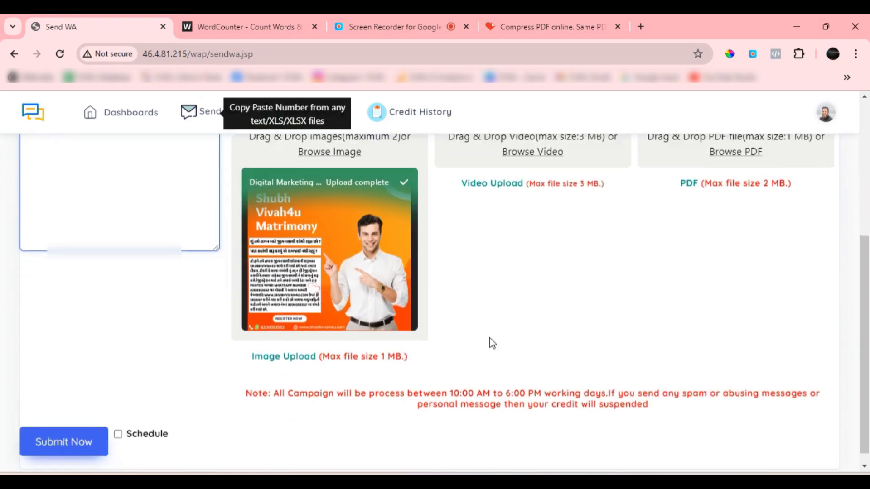
{"action": "scroll", "coordinate": [217, 404], "scroll_direction": "up", "scroll_amount": 3}
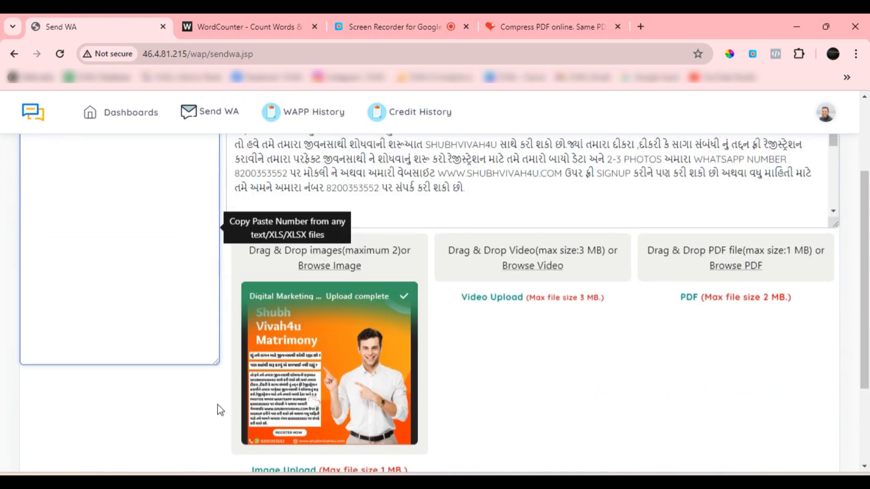
Enable scheduling for the campaign and set its send time to 05-06-2024 at 11:00 AM
{"action": "scroll", "coordinate": [208, 404], "scroll_direction": "down", "scroll_amount": 3}
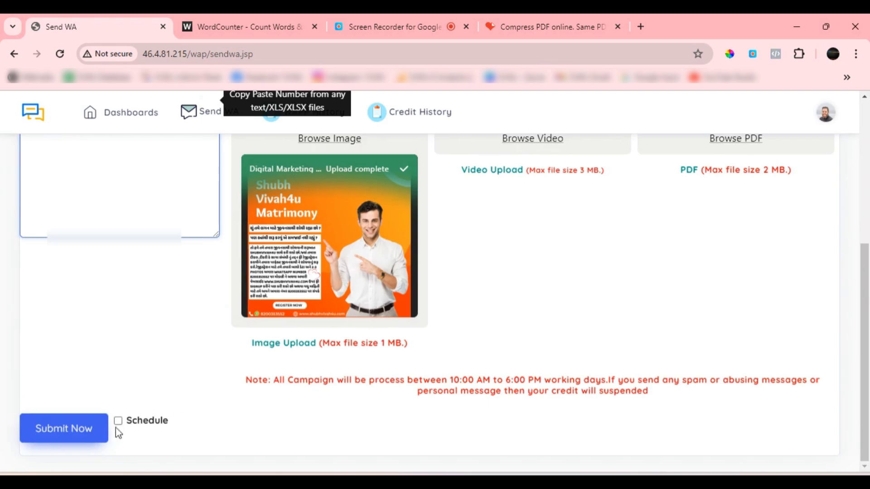
{"action": "left_click", "coordinate": [118, 423]}
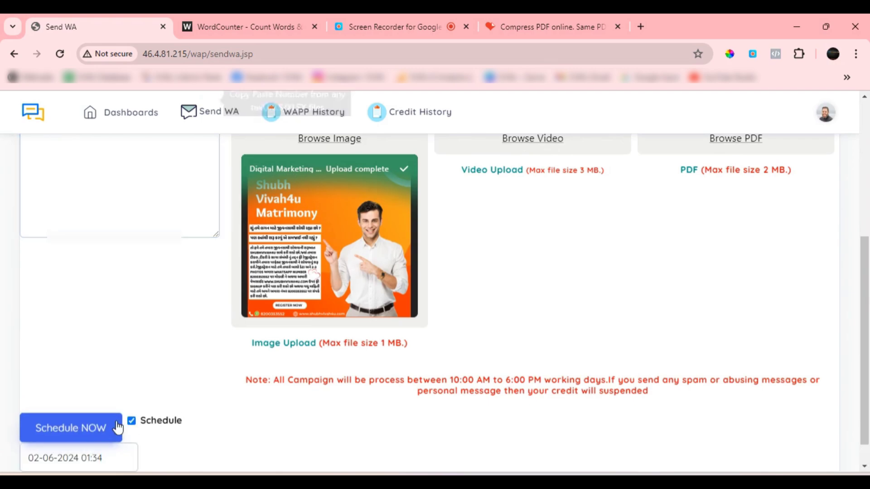
{"action": "scroll", "coordinate": [136, 424], "scroll_direction": "down", "scroll_amount": 1}
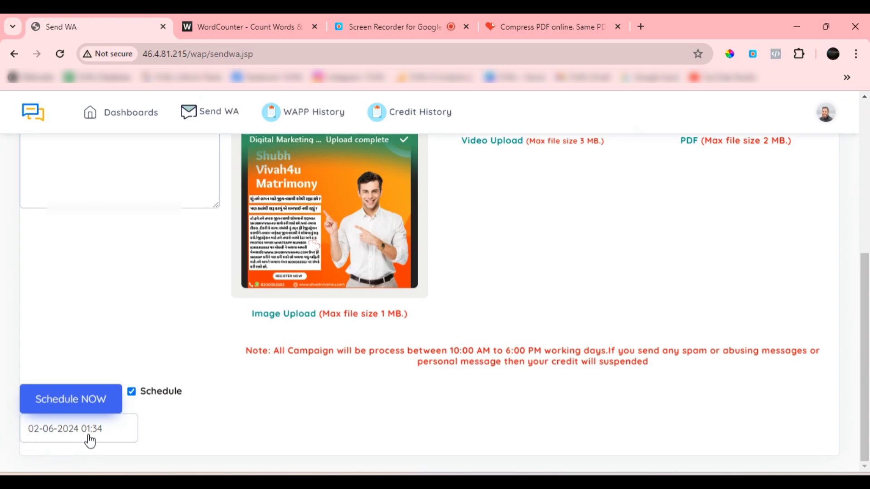
{"action": "left_click", "coordinate": [55, 432]}
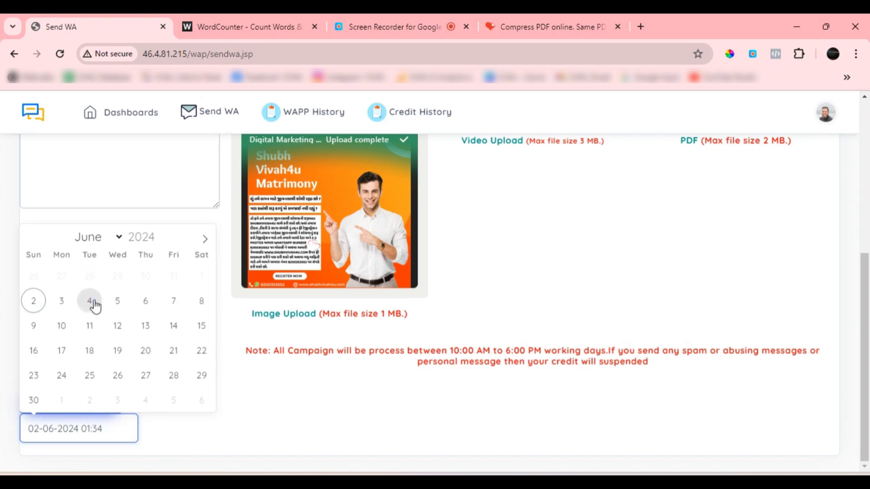
{"action": "left_click", "coordinate": [118, 302]}
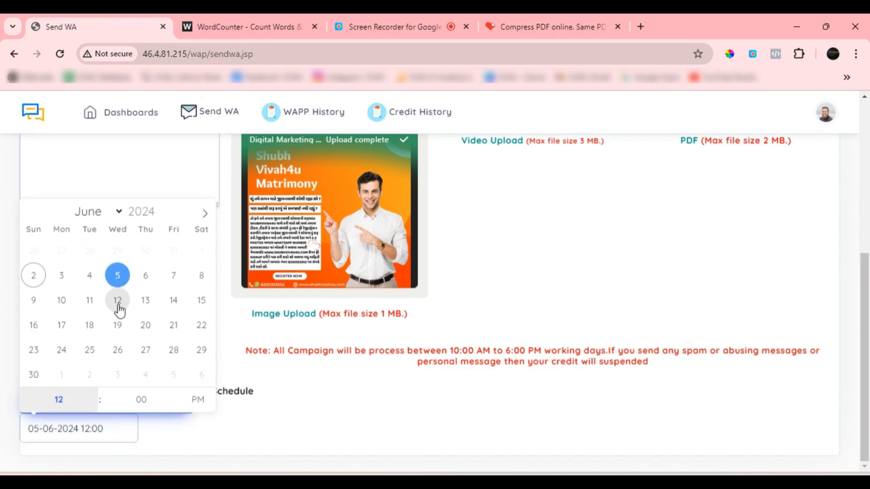
{"action": "left_click", "coordinate": [76, 398]}
{"action": "type", "text": "11"}
{"action": "left_click", "coordinate": [204, 405]}
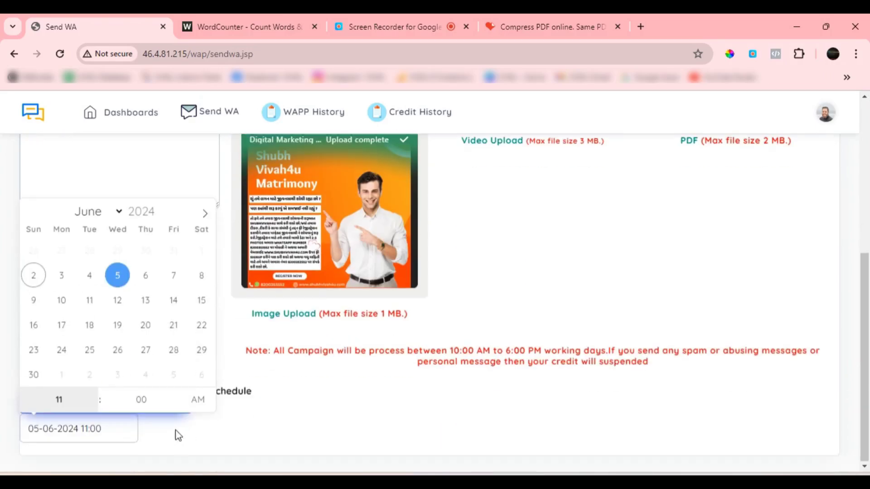
{"action": "left_click", "coordinate": [208, 434]}
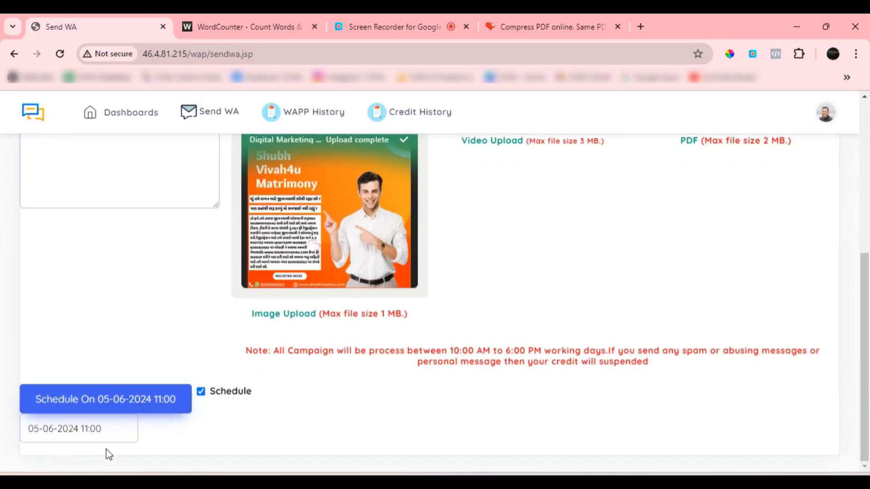
Turn off scheduling for the campaign, send it immediately and confirm the submission
{"action": "left_click", "coordinate": [201, 393]}
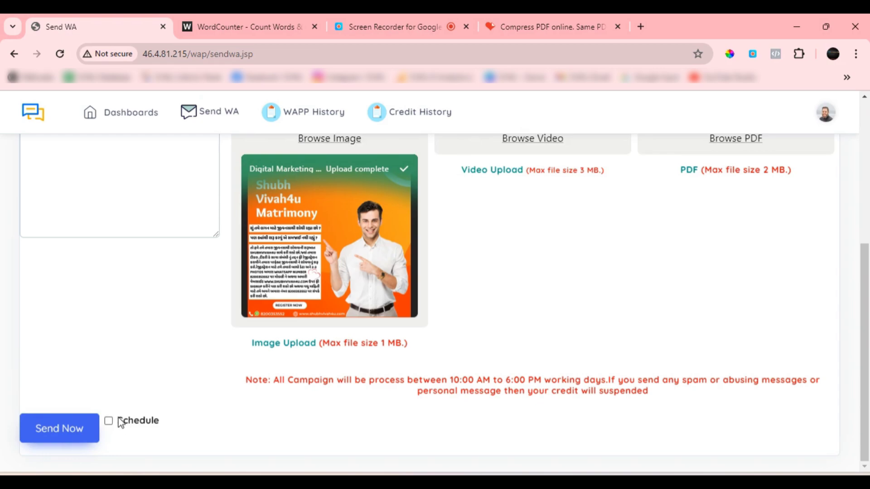
{"action": "scroll", "coordinate": [50, 414], "scroll_direction": "up", "scroll_amount": 1}
{"action": "scroll", "coordinate": [53, 421], "scroll_direction": "down", "scroll_amount": 1}
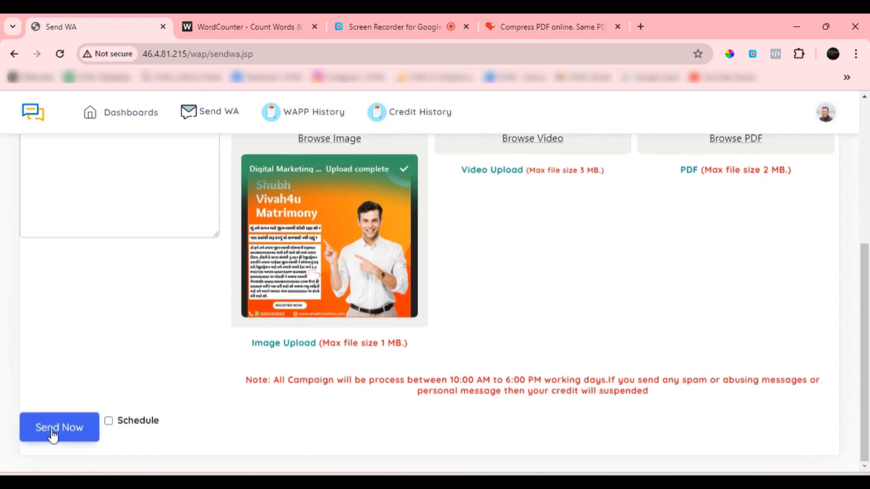
{"action": "left_click", "coordinate": [53, 428]}
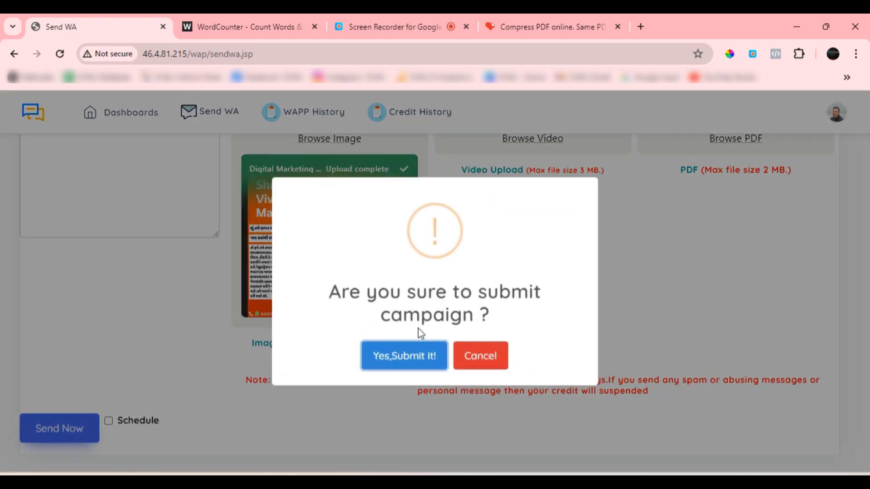
{"action": "left_click", "coordinate": [406, 356]}
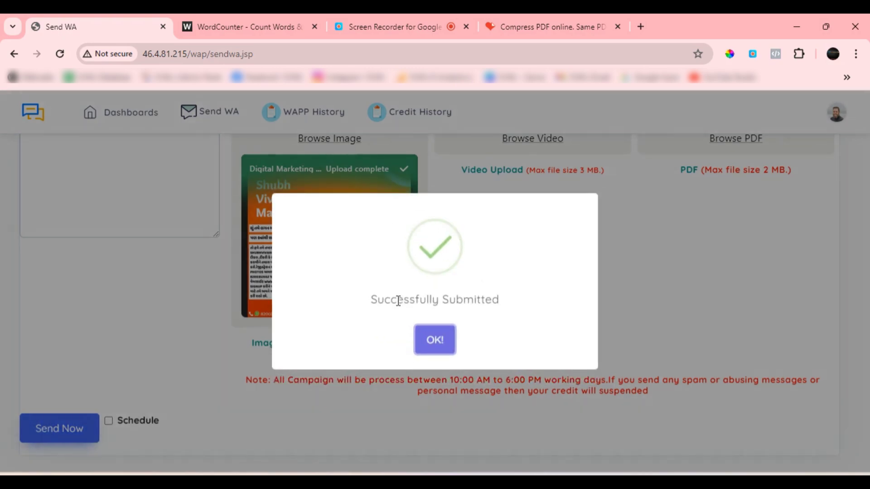
{"action": "left_click", "coordinate": [445, 344]}
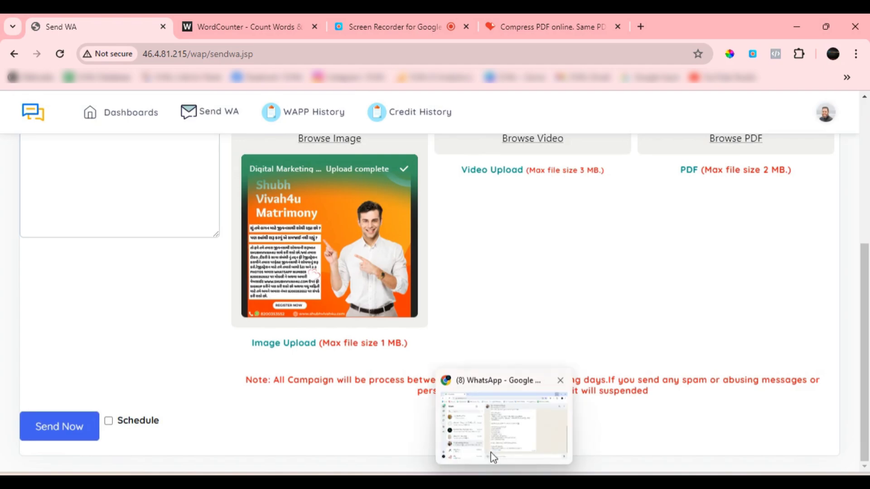
Switch to WhatsApp Web, open the newest unread chat from the business account and download its image
{"action": "left_click", "coordinate": [494, 457]}
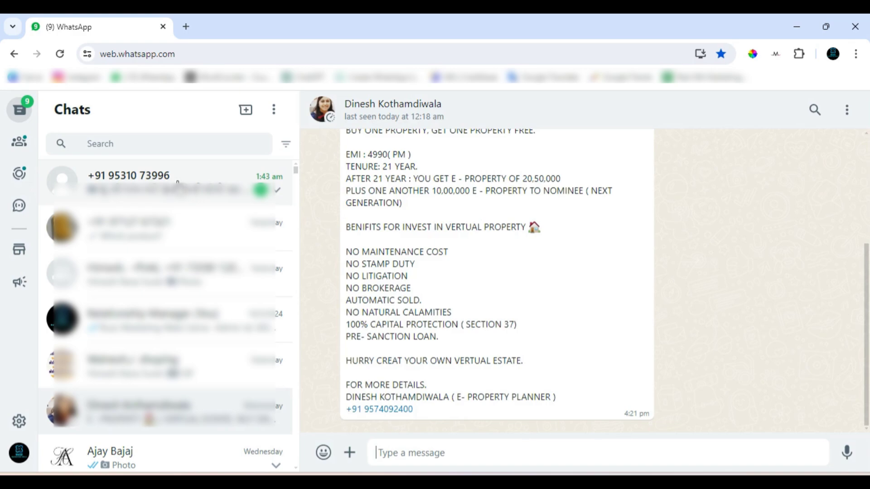
{"action": "left_click", "coordinate": [155, 183]}
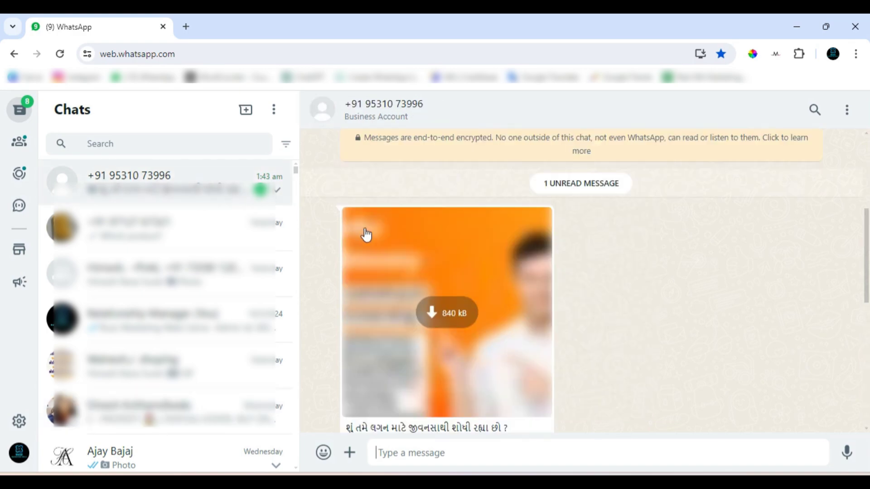
{"action": "left_click", "coordinate": [465, 315]}
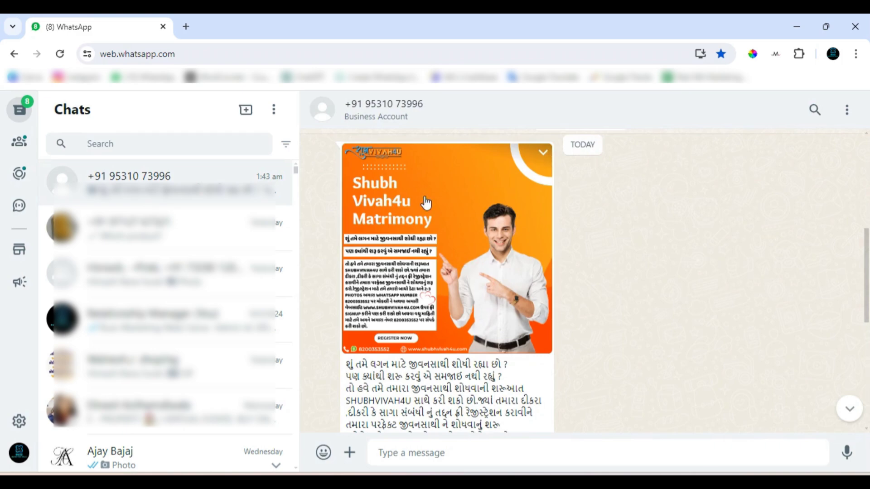
Read the received campaign message through to its sign-off, checking the website address, contact number and social media links
{"action": "scroll", "coordinate": [473, 225], "scroll_direction": "down", "scroll_amount": 2}
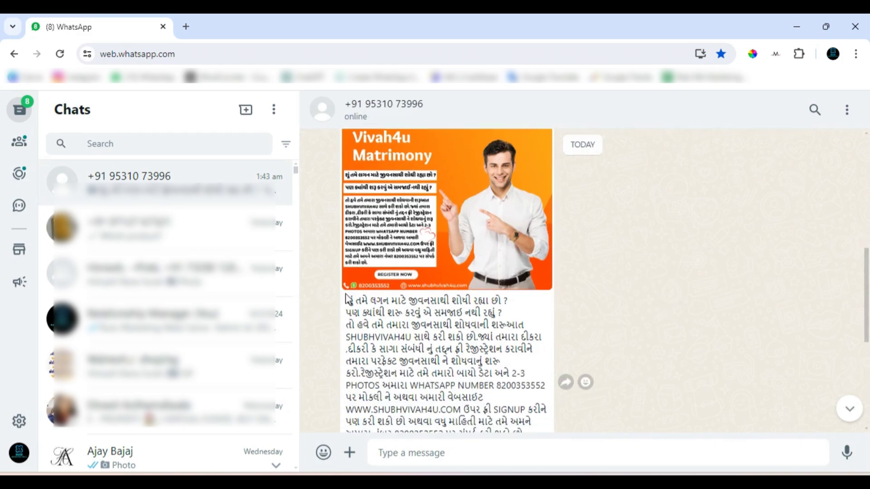
{"action": "scroll", "coordinate": [396, 271], "scroll_direction": "down", "scroll_amount": 2}
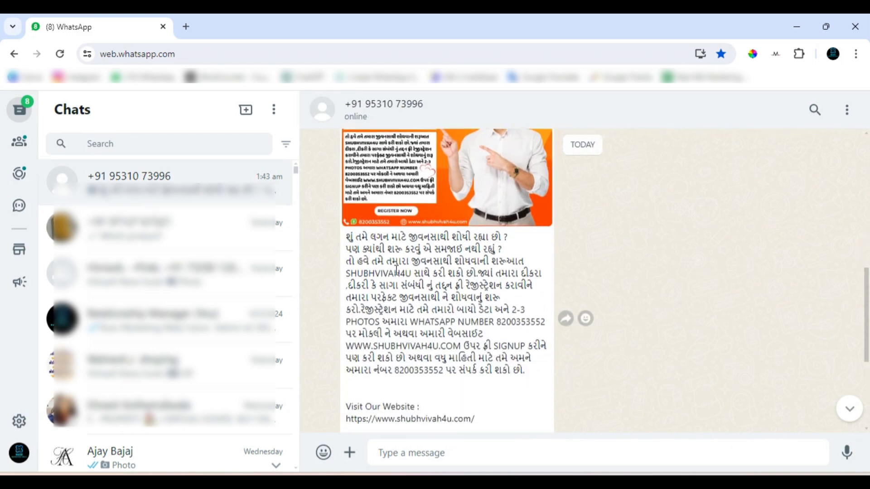
{"action": "scroll", "coordinate": [476, 330], "scroll_direction": "down", "scroll_amount": 4}
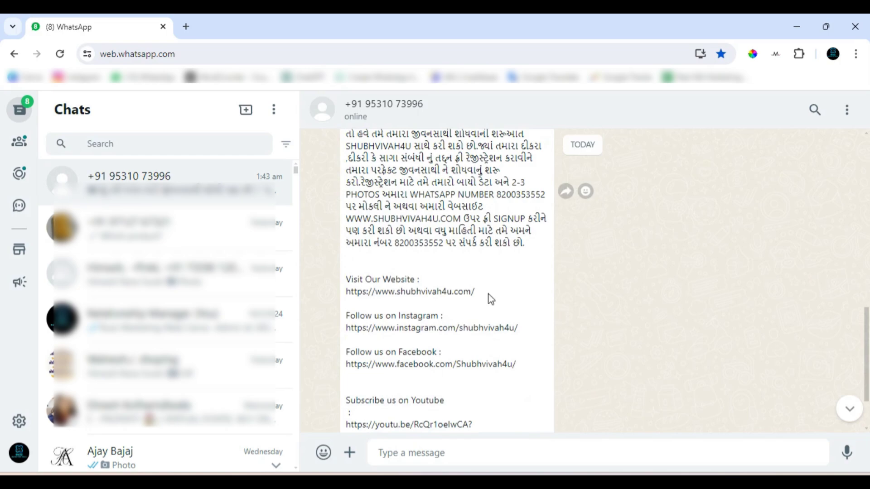
{"action": "scroll", "coordinate": [490, 299], "scroll_direction": "down", "scroll_amount": 2}
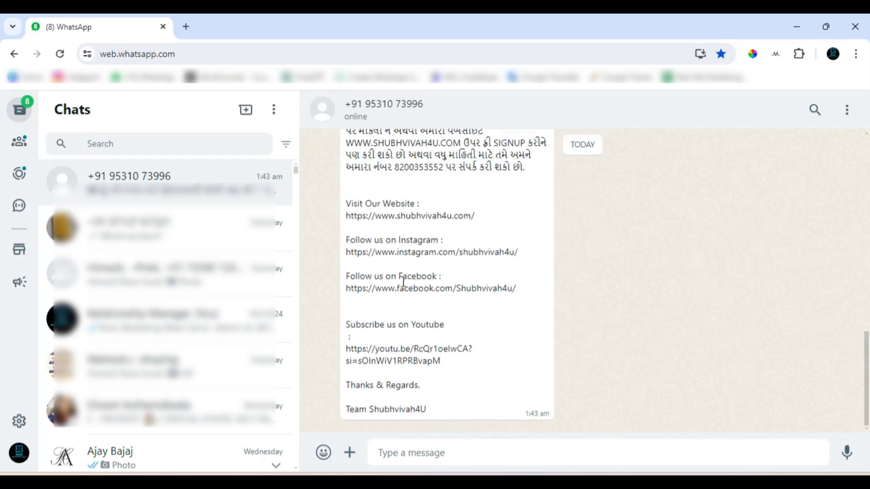
{"action": "scroll", "coordinate": [490, 379], "scroll_direction": "up", "scroll_amount": 10}
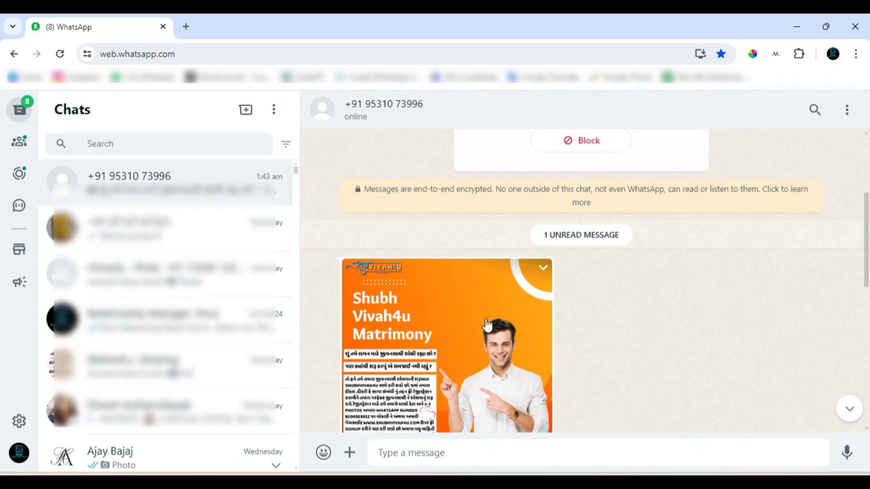
{"action": "scroll", "coordinate": [487, 324], "scroll_direction": "down", "scroll_amount": 8}
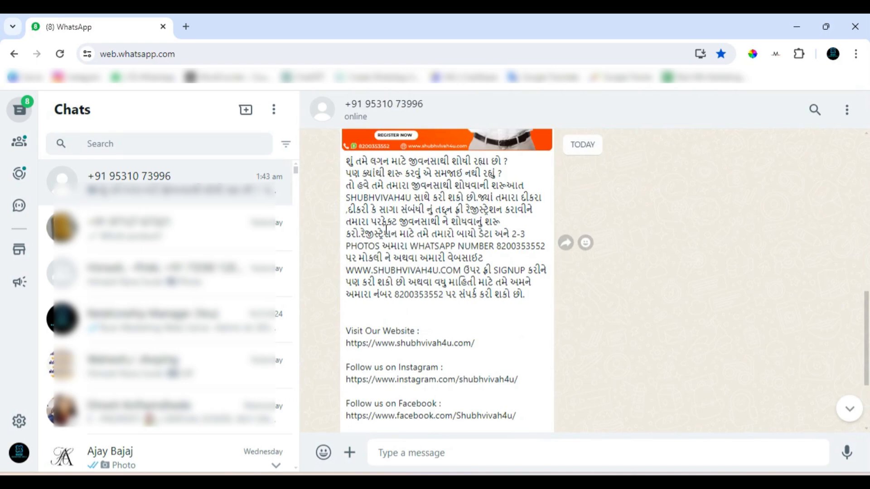
{"action": "left_click_drag", "start_coordinate": [357, 271], "coordinate": [468, 271]}
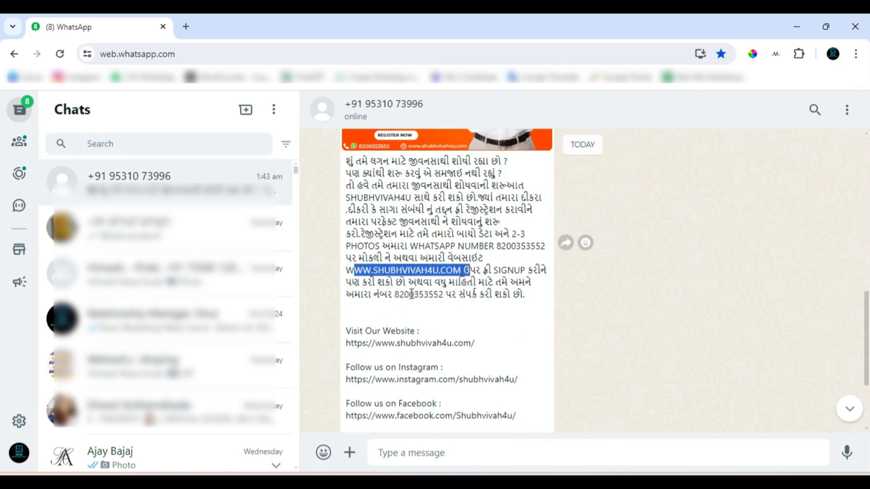
{"action": "left_click_drag", "start_coordinate": [410, 294], "coordinate": [452, 295]}
{"action": "scroll", "coordinate": [497, 307], "scroll_direction": "down", "scroll_amount": 1}
{"action": "left_click", "coordinate": [375, 268]}
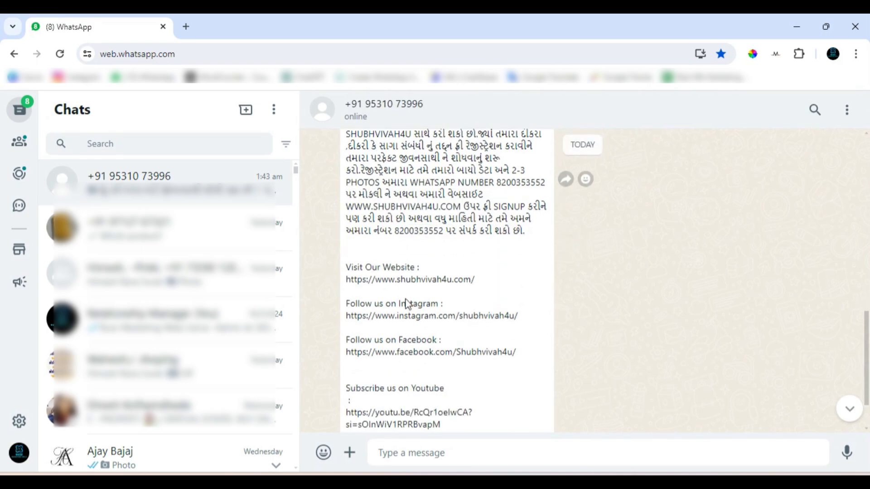
{"action": "scroll", "coordinate": [407, 305], "scroll_direction": "down", "scroll_amount": 2}
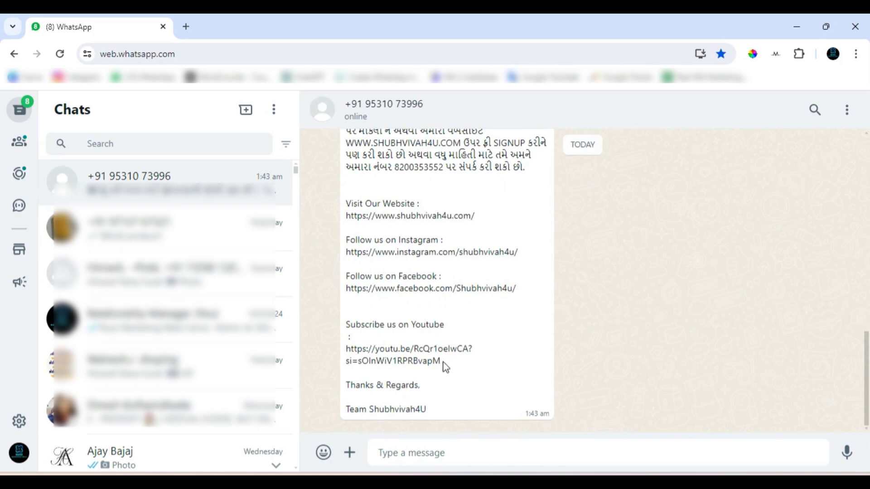
Go back over the received Shubh Vivah4u Matrimony banner, the Gujarati text and the links down to the YouTube address
{"action": "scroll", "coordinate": [411, 327], "scroll_direction": "up", "scroll_amount": 3}
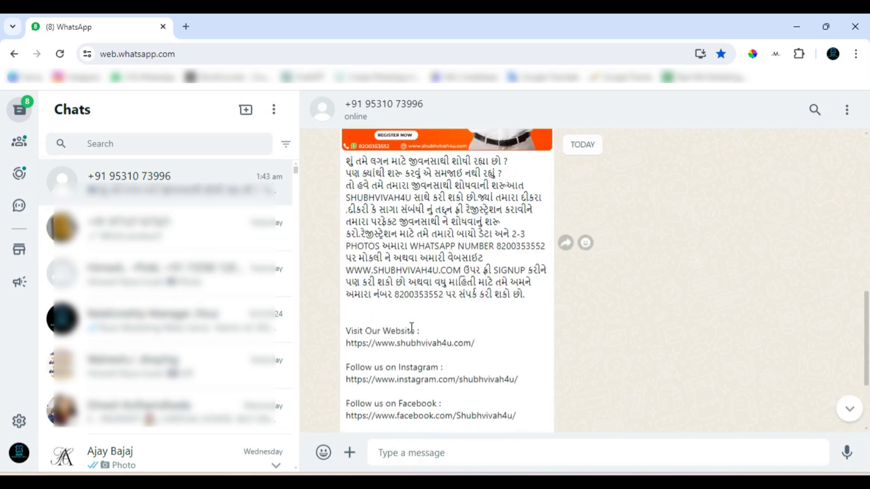
{"action": "scroll", "coordinate": [411, 327], "scroll_direction": "up", "scroll_amount": 3}
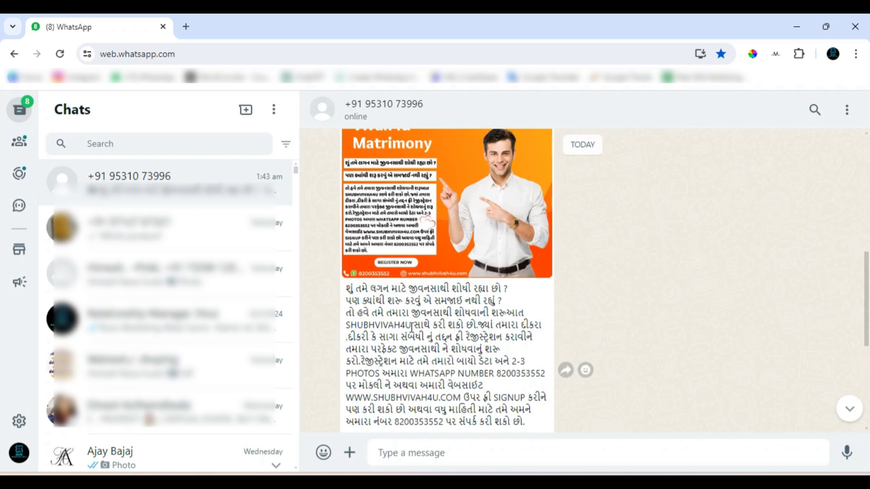
{"action": "scroll", "coordinate": [533, 340], "scroll_direction": "down", "scroll_amount": 3}
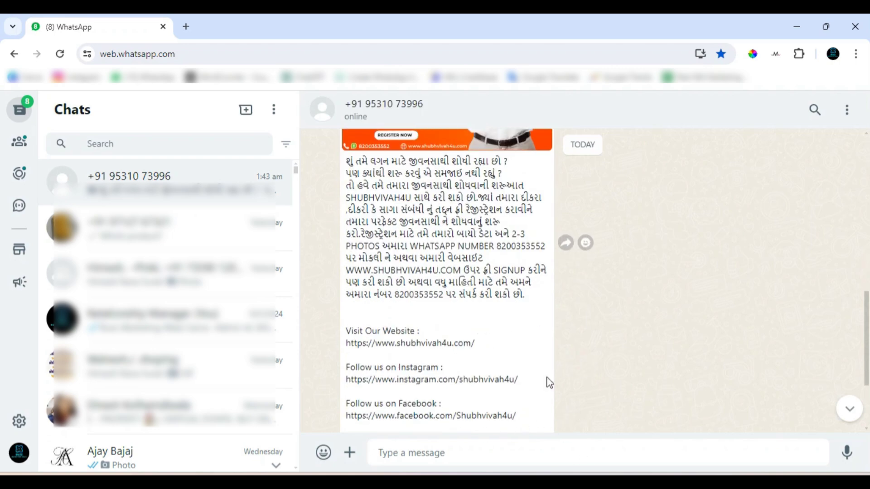
{"action": "scroll", "coordinate": [550, 383], "scroll_direction": "down", "scroll_amount": 2}
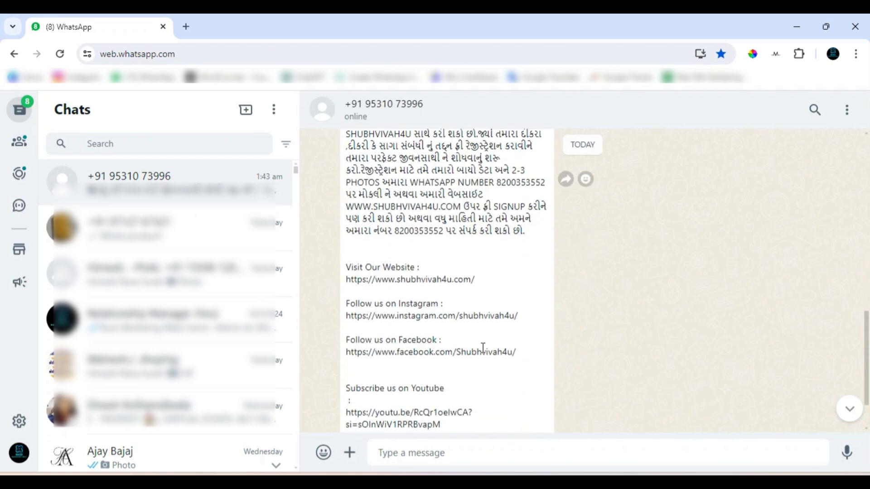
{"action": "scroll", "coordinate": [483, 348], "scroll_direction": "up", "scroll_amount": 3}
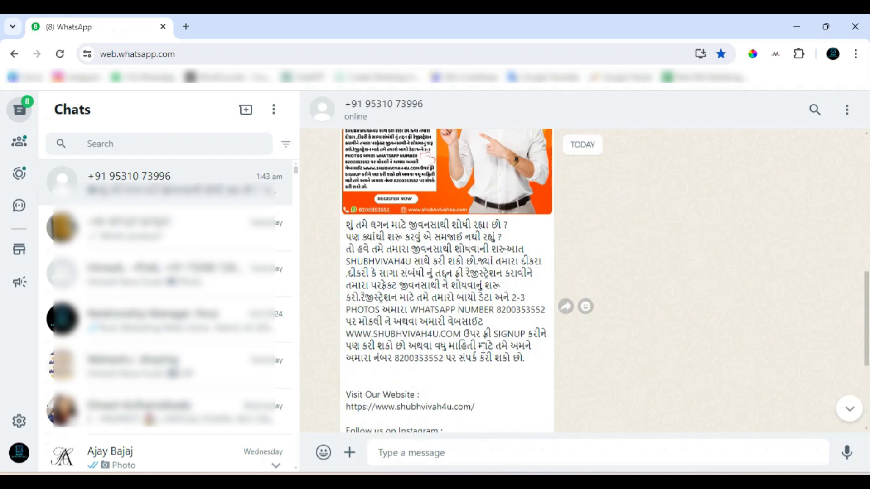
{"action": "scroll", "coordinate": [483, 348], "scroll_direction": "up", "scroll_amount": 4}
{"action": "scroll", "coordinate": [483, 354], "scroll_direction": "down", "scroll_amount": 1}
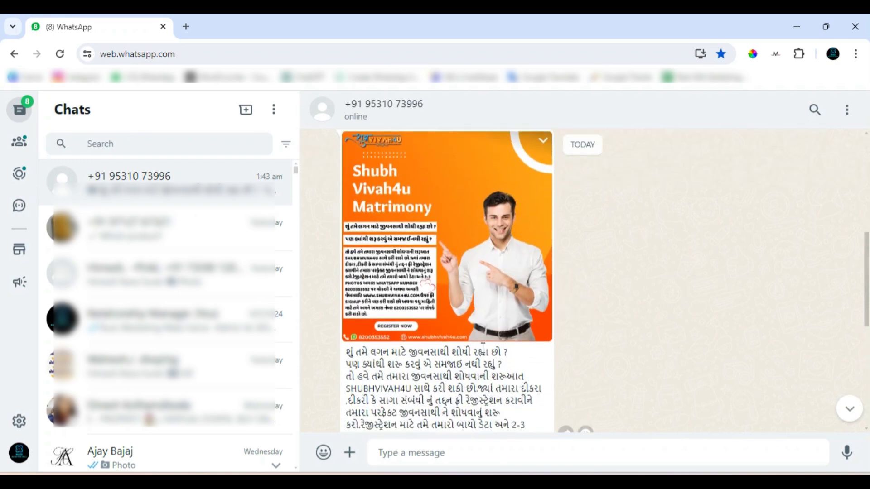
{"action": "scroll", "coordinate": [483, 349], "scroll_direction": "down", "scroll_amount": 3}
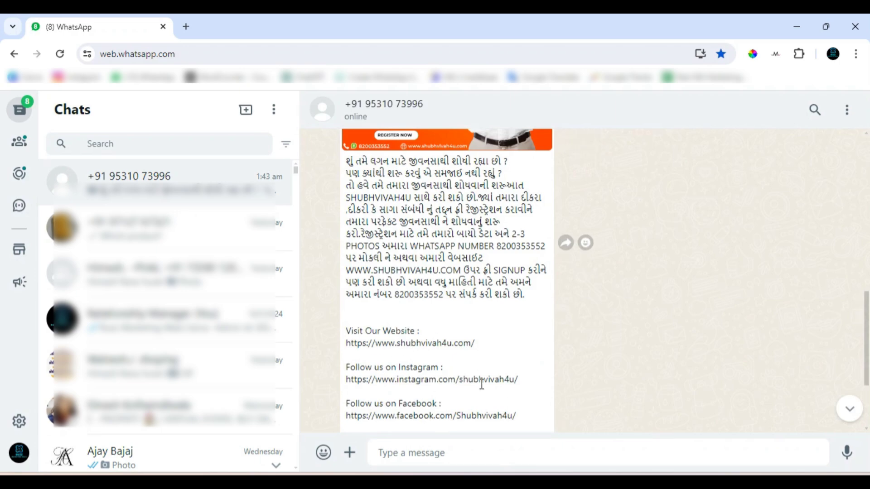
{"action": "scroll", "coordinate": [482, 385], "scroll_direction": "down", "scroll_amount": 2}
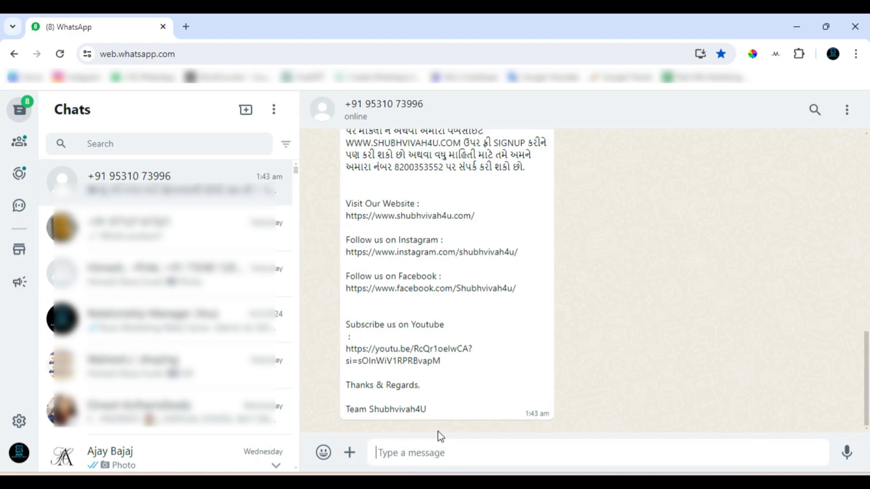
Reply "hi" to the business account and check the phone number and links in the received message
{"action": "type", "text": "hi"}
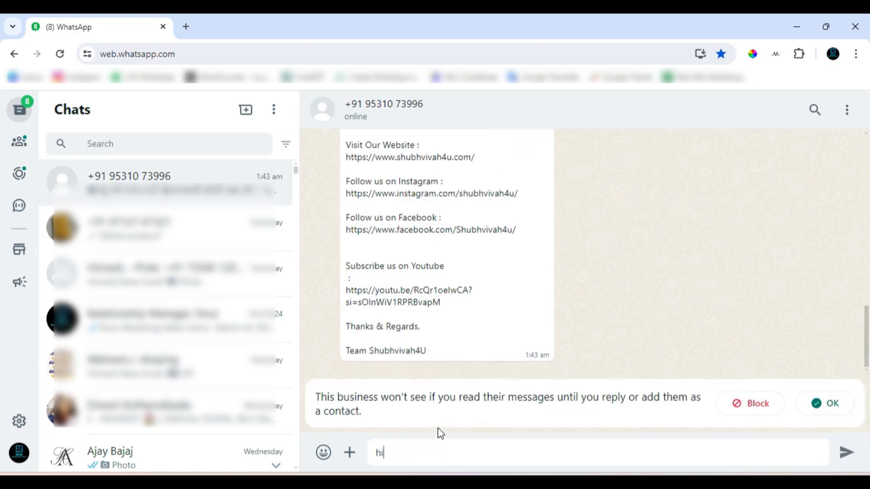
{"action": "key", "text": "Return"}
{"action": "scroll", "coordinate": [480, 319], "scroll_direction": "up", "scroll_amount": 3}
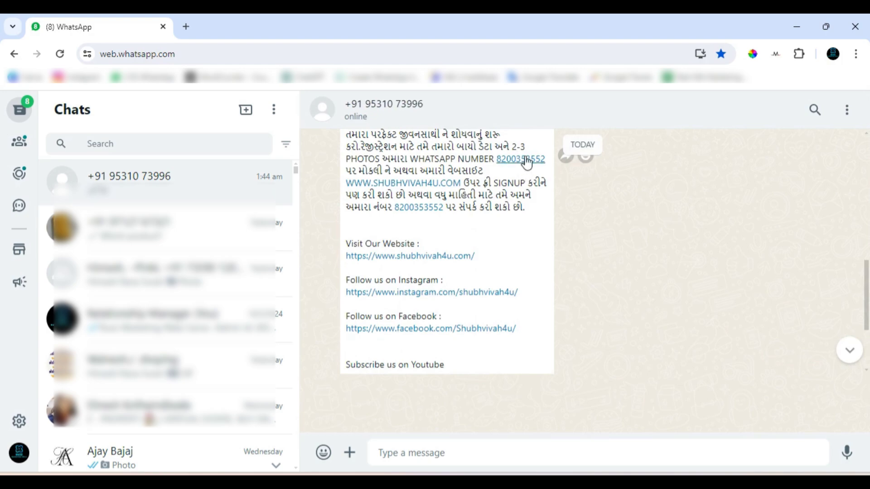
{"action": "scroll", "coordinate": [480, 291], "scroll_direction": "down", "scroll_amount": 3}
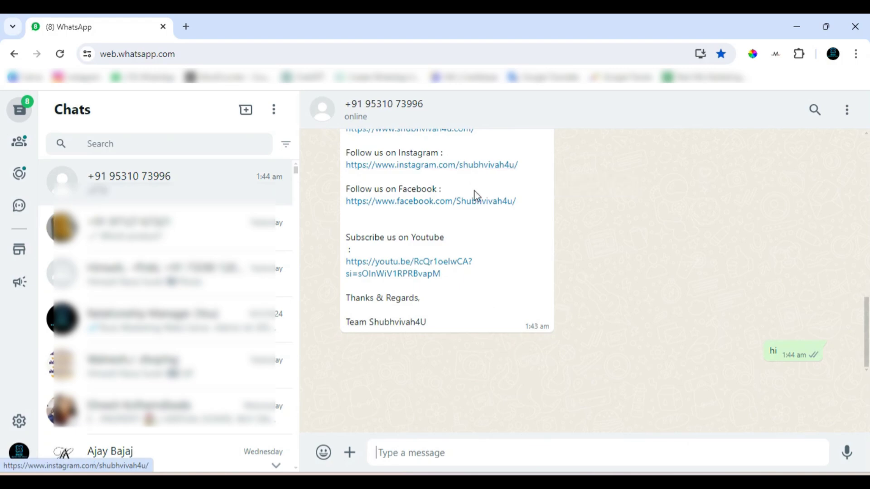
Return from WhatsApp Web to the campaign panel and open the WA Button message form
{"action": "left_click", "coordinate": [797, 30]}
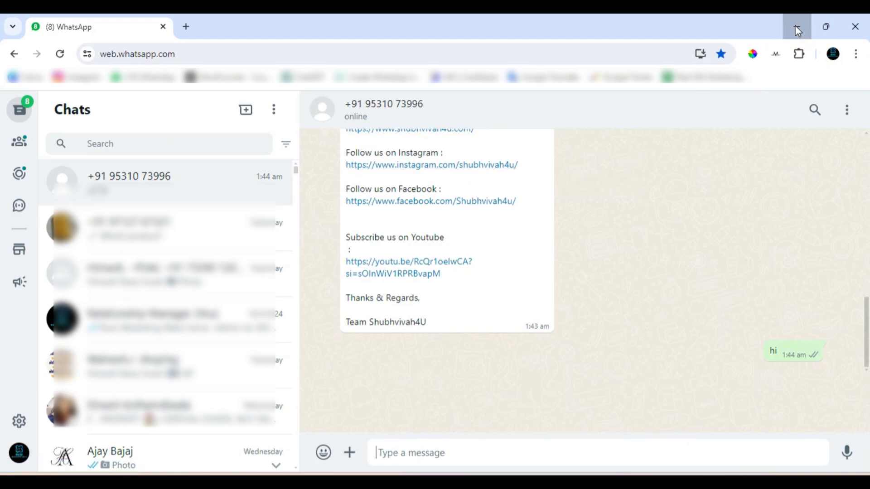
{"action": "scroll", "coordinate": [454, 244], "scroll_direction": "up", "scroll_amount": 5}
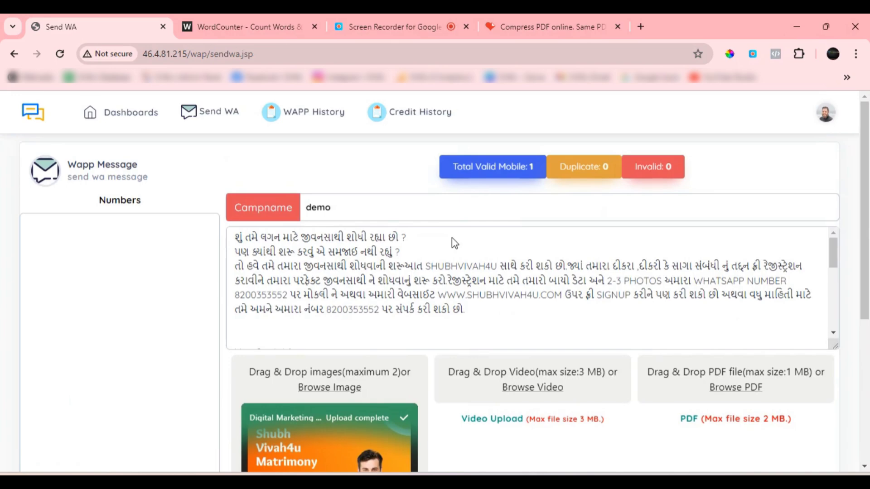
{"action": "left_click", "coordinate": [208, 114]}
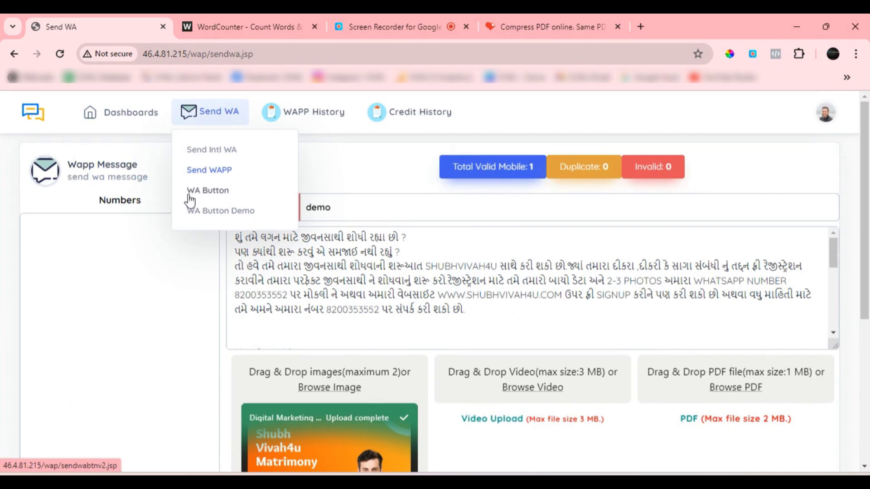
{"action": "left_click", "coordinate": [215, 190]}
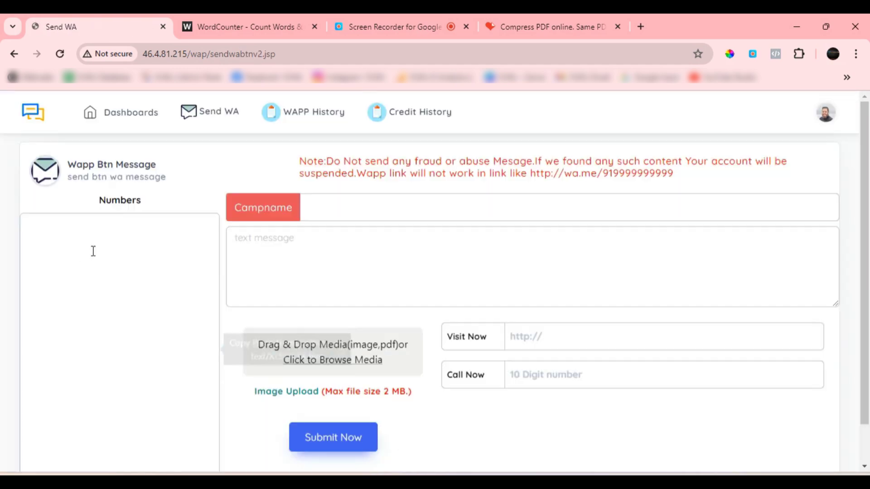
Enter the recipient's mobile number in the Numbers list of the Wapp Btn Message form
{"action": "left_click", "coordinate": [129, 243]}
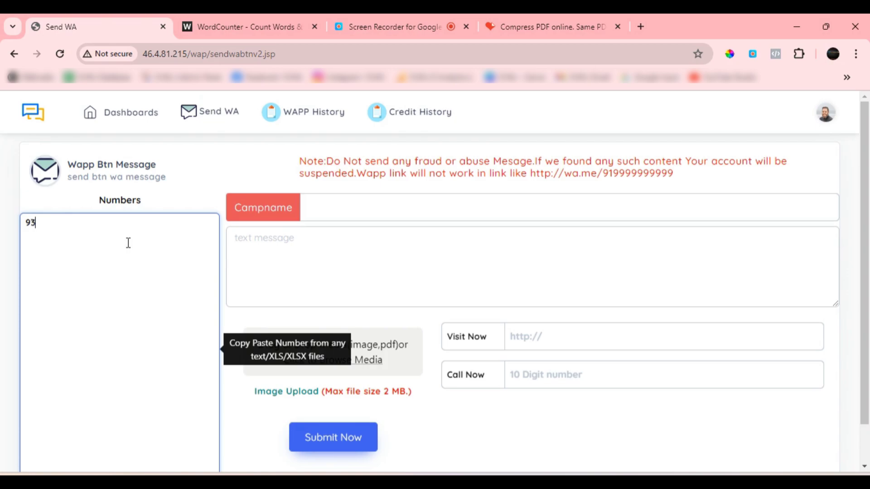
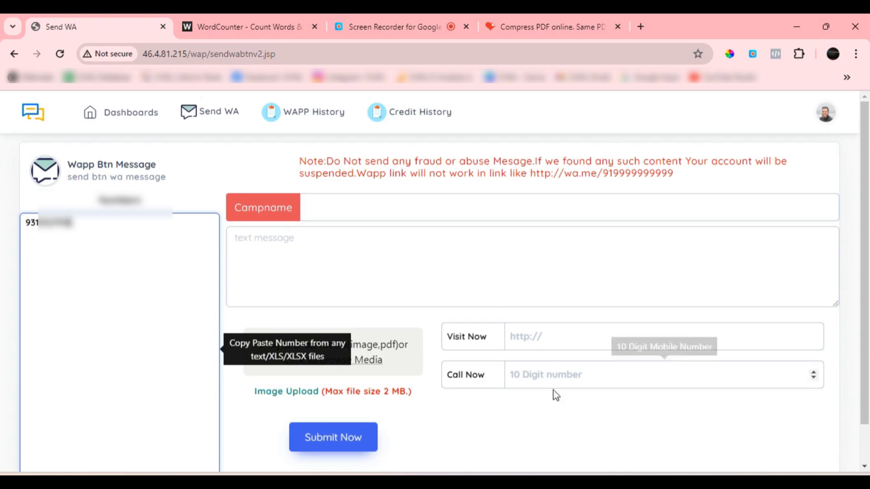
{"action": "mouse_move", "coordinate": [560, 483]}
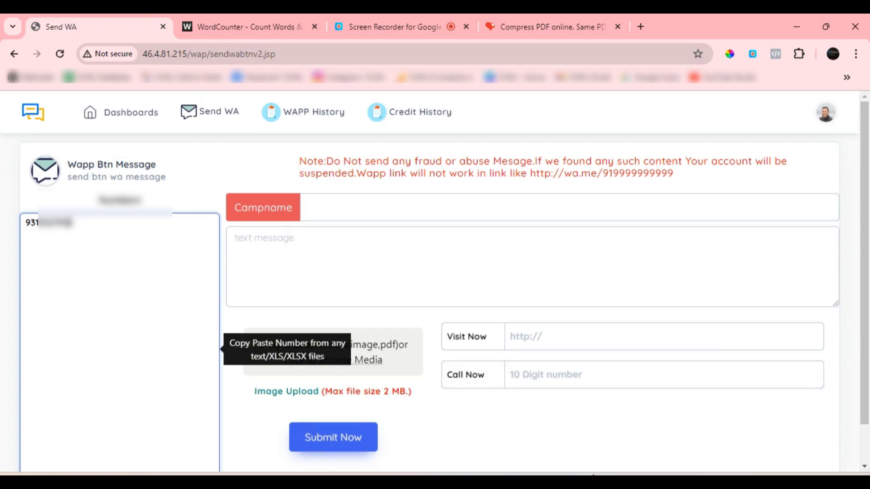
Switch to Notepad and copy the whole Gujarati Shubhvivah4U message, from its opening question to the team sign-off
{"action": "left_click", "coordinate": [766, 426]}
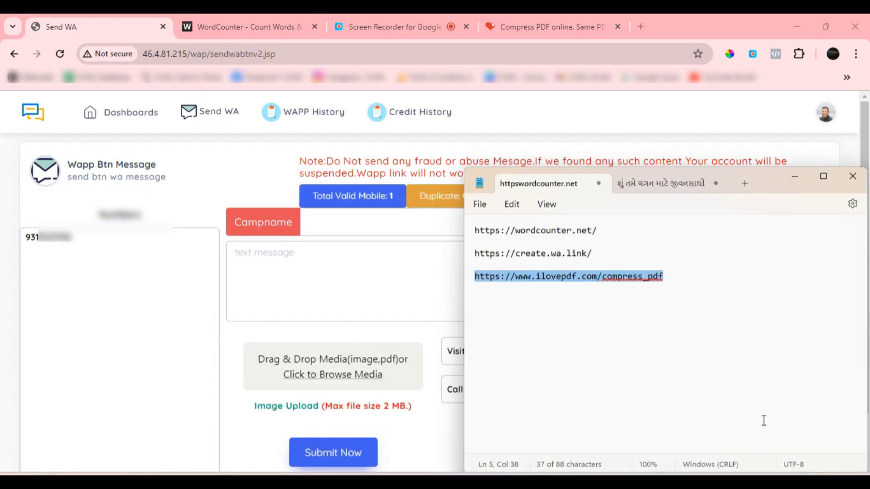
{"action": "left_click", "coordinate": [648, 183]}
{"action": "left_click", "coordinate": [618, 251]}
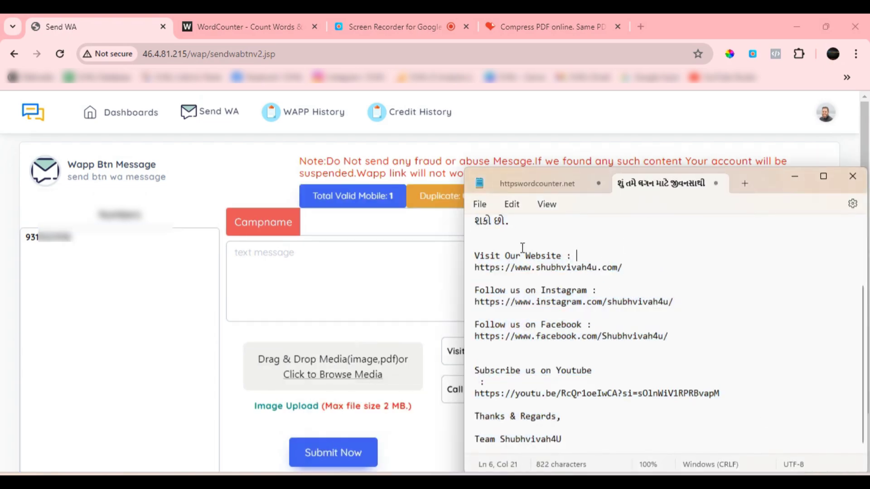
{"action": "scroll", "coordinate": [519, 279], "scroll_direction": "up", "scroll_amount": 1}
{"action": "scroll", "coordinate": [519, 279], "scroll_direction": "up", "scroll_amount": 3}
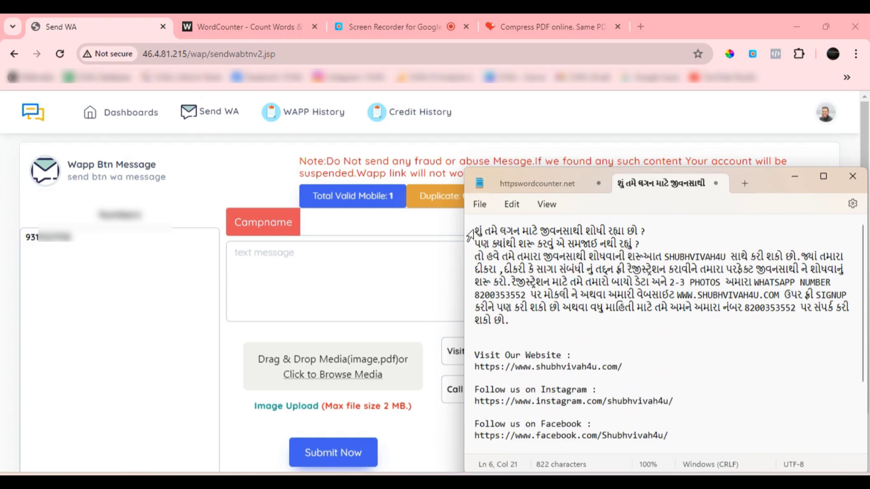
{"action": "left_click_drag", "start_coordinate": [477, 229], "coordinate": [684, 440]}
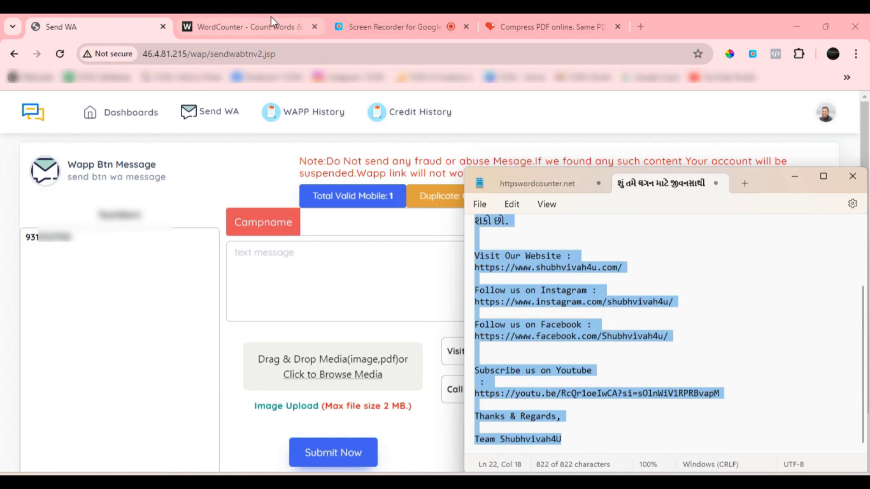
Replace the old text in the WordCounter editor with the copied Shubhvivah4U message
{"action": "left_click", "coordinate": [257, 26]}
{"action": "left_click", "coordinate": [242, 116]}
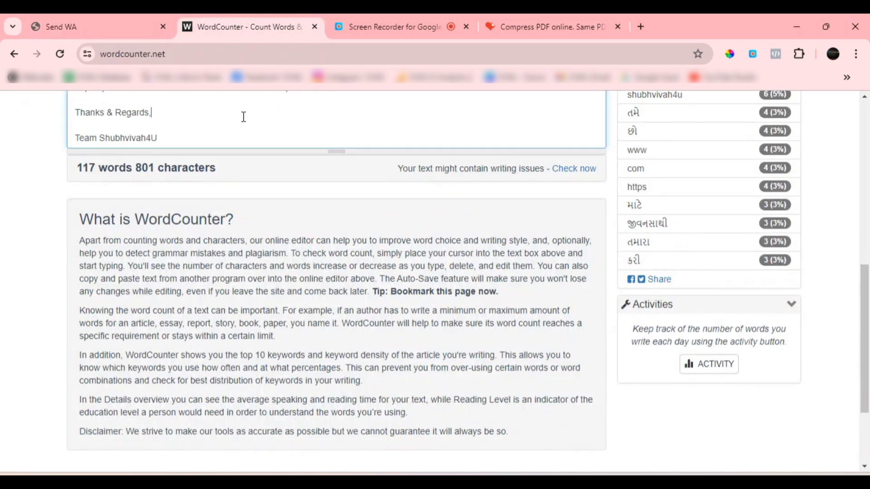
{"action": "key", "text": "ctrl+a"}
{"action": "key", "text": "BackSpace"}
{"action": "scroll", "coordinate": [253, 127], "scroll_direction": "up", "scroll_amount": 3}
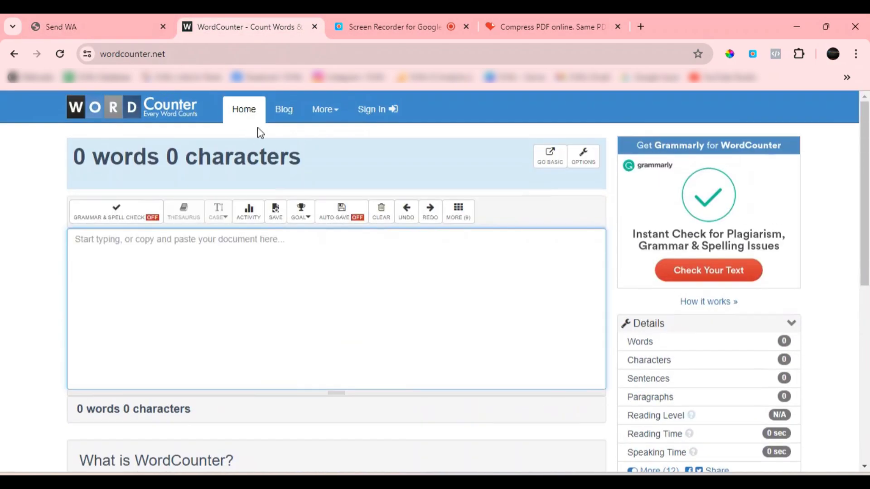
{"action": "key", "text": "ctrl+v"}
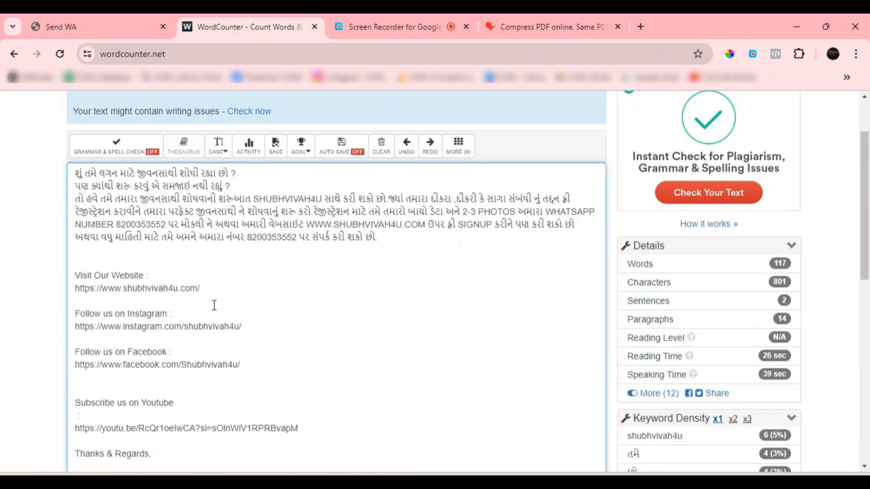
Shorten the message in WordCounter by deleting the website, Instagram, Facebook, YouTube and sign-off lines below the Gujarati paragraph
{"action": "scroll", "coordinate": [214, 305], "scroll_direction": "up", "scroll_amount": 2}
{"action": "scroll", "coordinate": [307, 340], "scroll_direction": "down", "scroll_amount": 2}
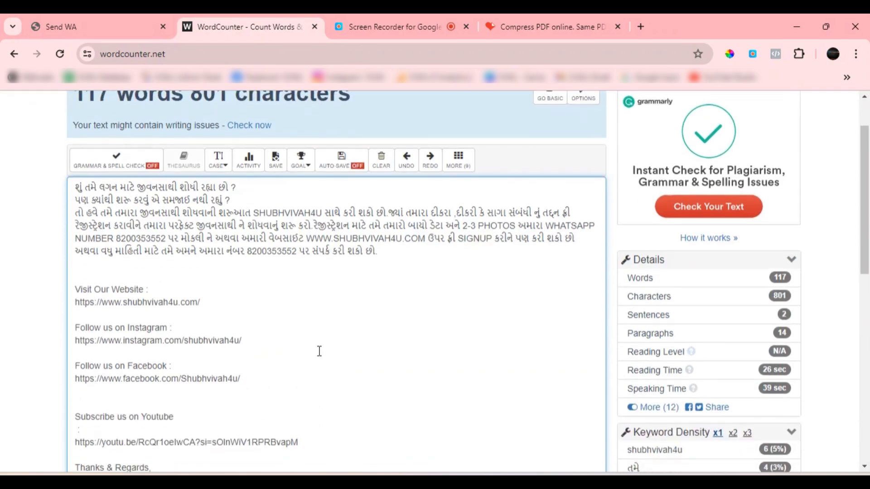
{"action": "scroll", "coordinate": [296, 340], "scroll_direction": "up", "scroll_amount": 2}
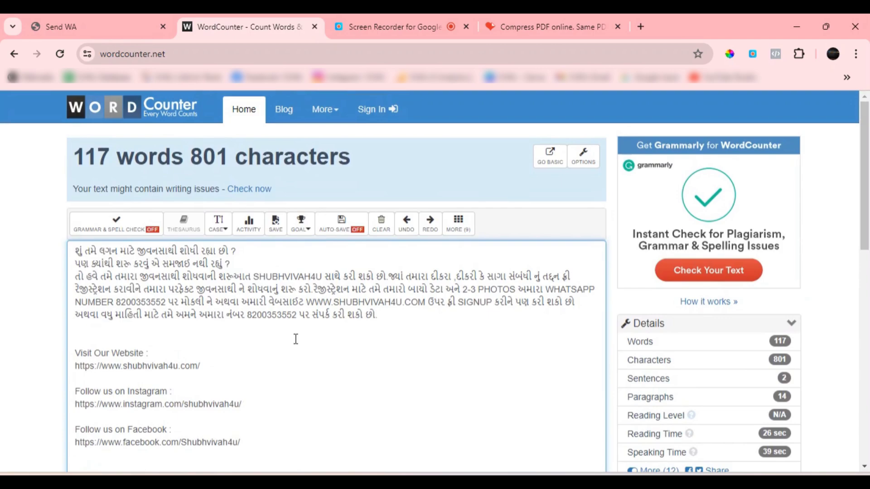
{"action": "scroll", "coordinate": [296, 340], "scroll_direction": "down", "scroll_amount": 4}
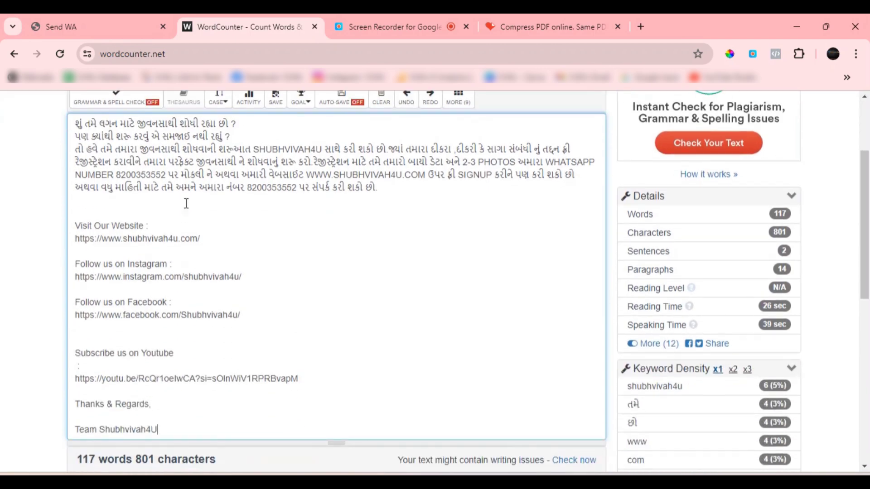
{"action": "scroll", "coordinate": [176, 279], "scroll_direction": "up", "scroll_amount": 2}
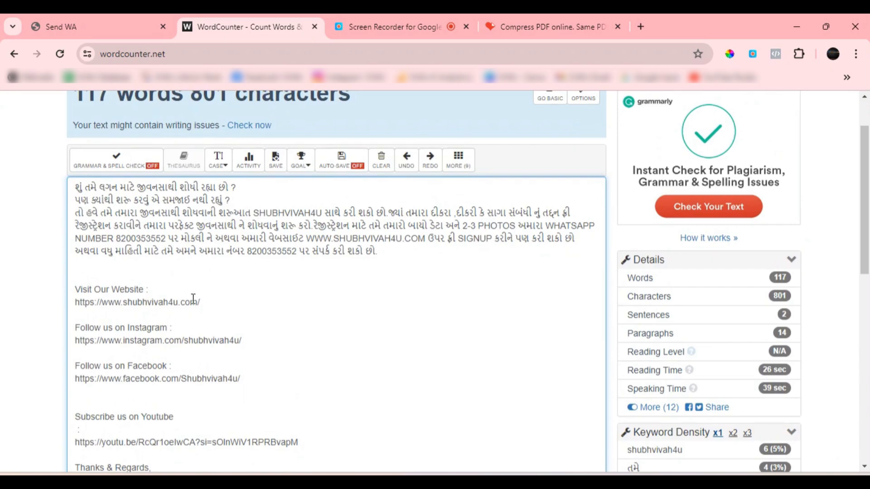
{"action": "scroll", "coordinate": [245, 371], "scroll_direction": "down", "scroll_amount": 2}
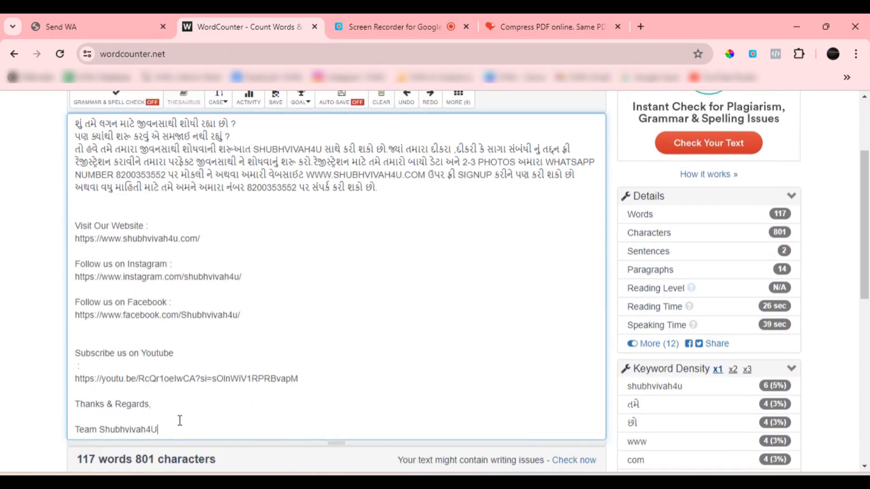
{"action": "left_click_drag", "start_coordinate": [181, 426], "coordinate": [47, 348]}
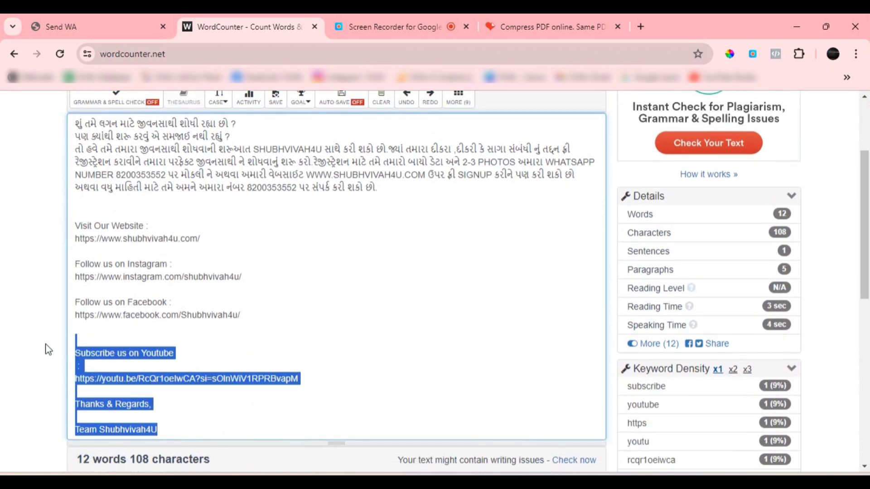
{"action": "key", "text": "BackSpace"}
{"action": "scroll", "coordinate": [231, 306], "scroll_direction": "up", "scroll_amount": 4}
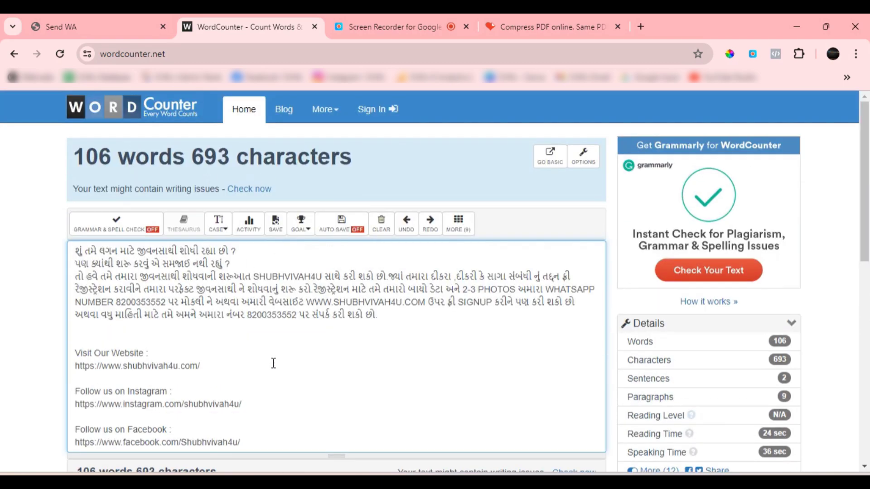
{"action": "left_click_drag", "start_coordinate": [76, 353], "coordinate": [301, 454]}
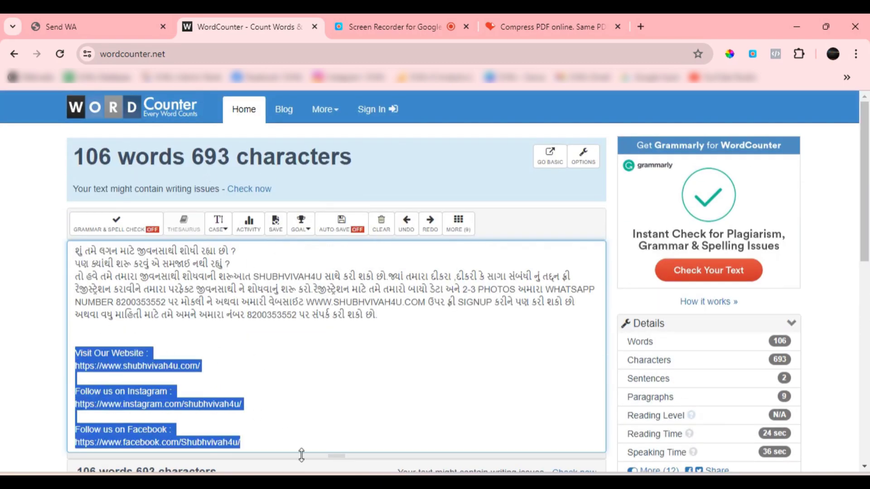
{"action": "key", "text": "BackSpace"}
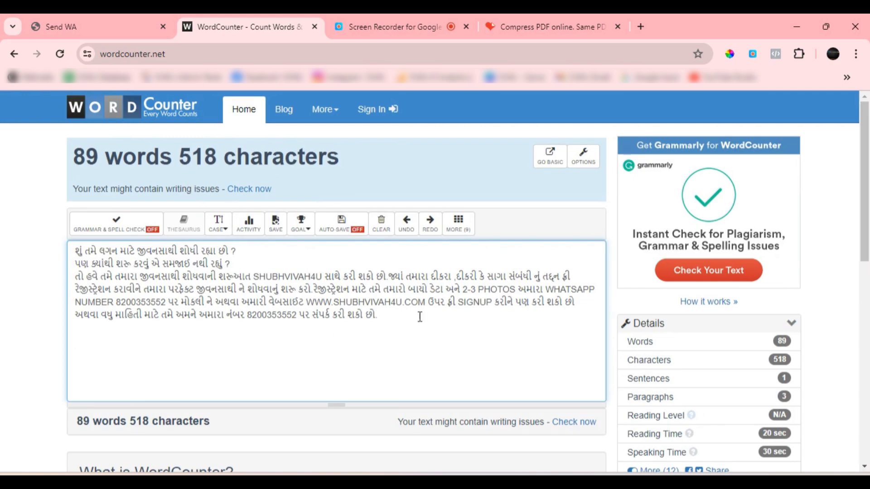
Copy the remaining Gujarati text from WordCounter and return to the Send WA page
{"action": "left_click_drag", "start_coordinate": [376, 313], "coordinate": [10, 246]}
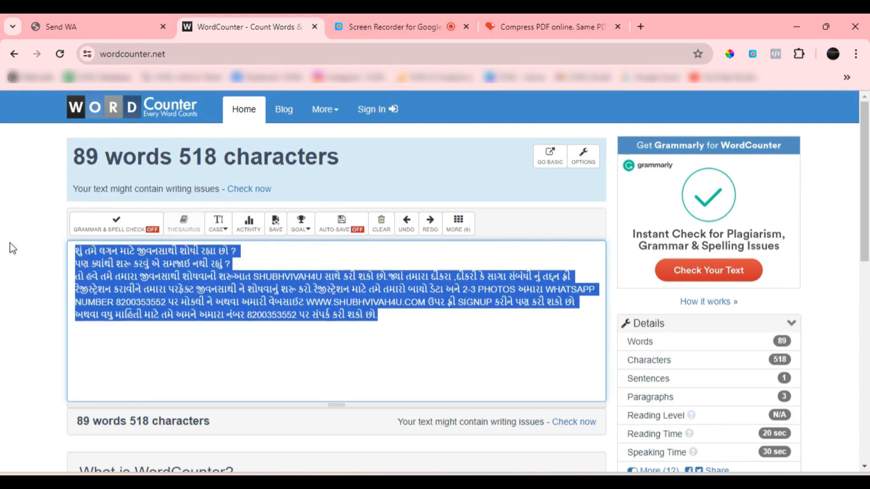
{"action": "left_click", "coordinate": [207, 322]}
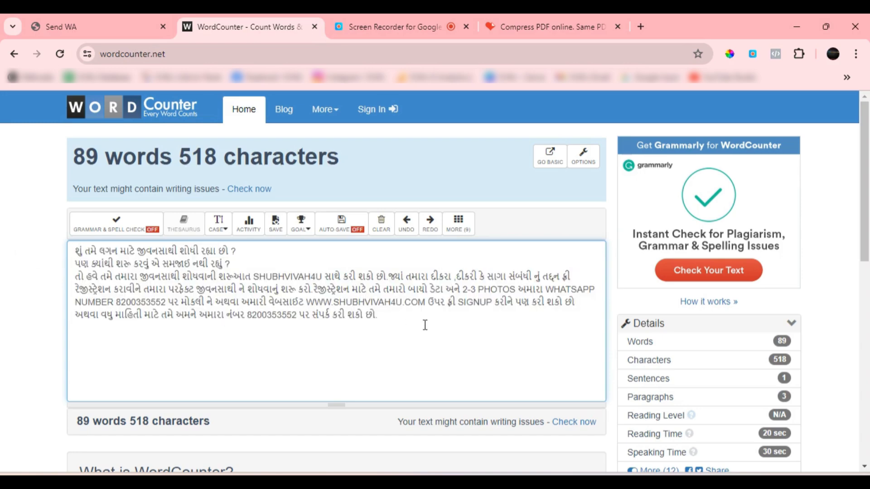
{"action": "left_click_drag", "start_coordinate": [419, 320], "coordinate": [16, 258]}
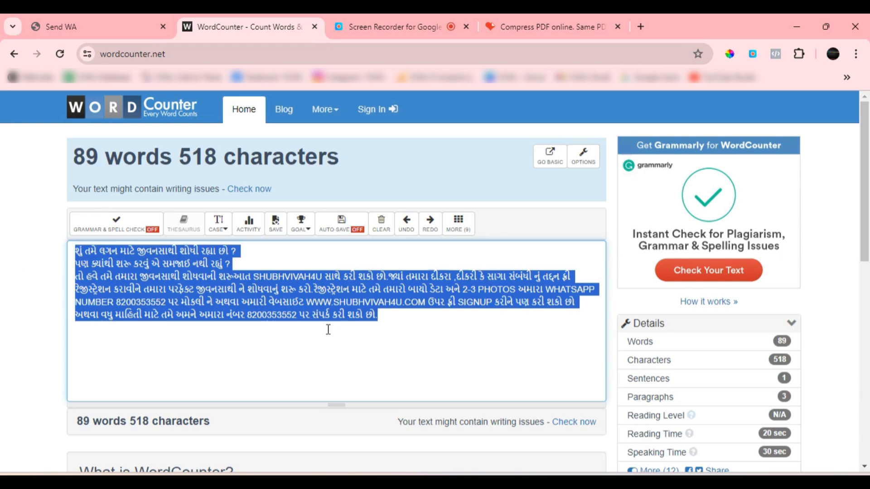
{"action": "left_click", "coordinate": [384, 323]}
{"action": "left_click_drag", "start_coordinate": [408, 320], "coordinate": [1, 256]}
{"action": "left_click", "coordinate": [100, 25]}
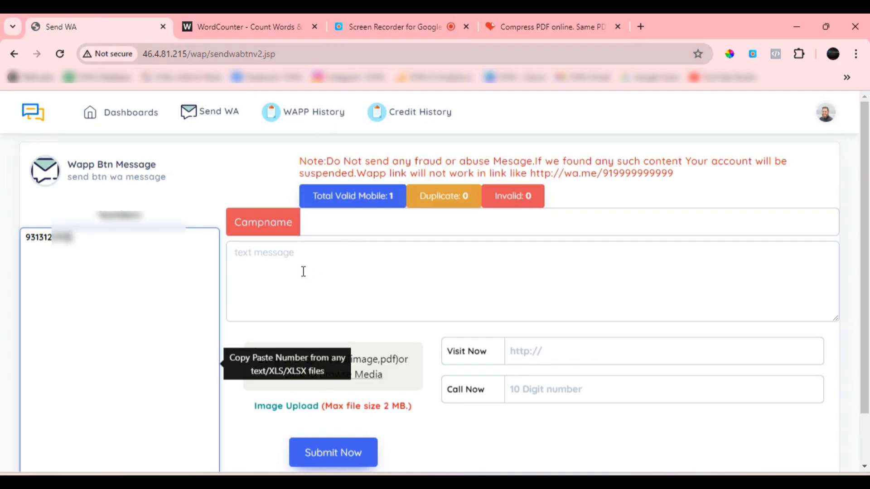
Paste the shortened Gujarati text as the text message of the Wapp Btn Message form and read it through
{"action": "left_click", "coordinate": [303, 271]}
{"action": "key", "text": "ctrl+v"}
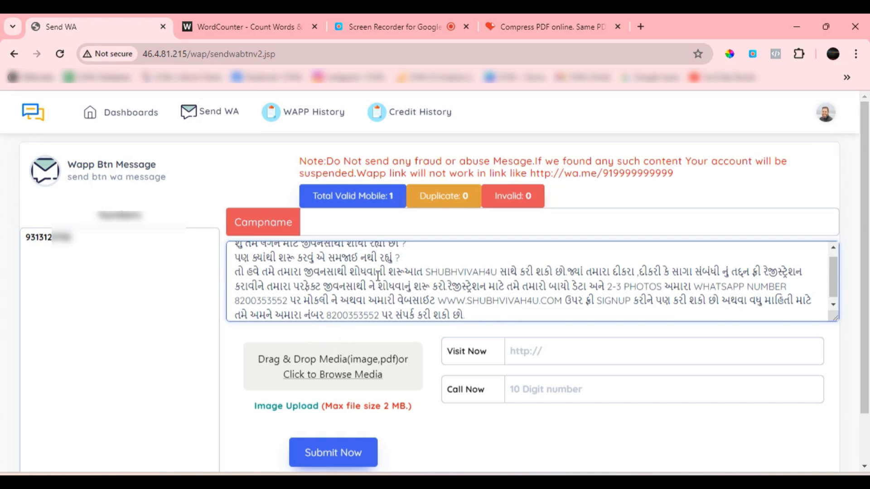
{"action": "type", "text": "."}
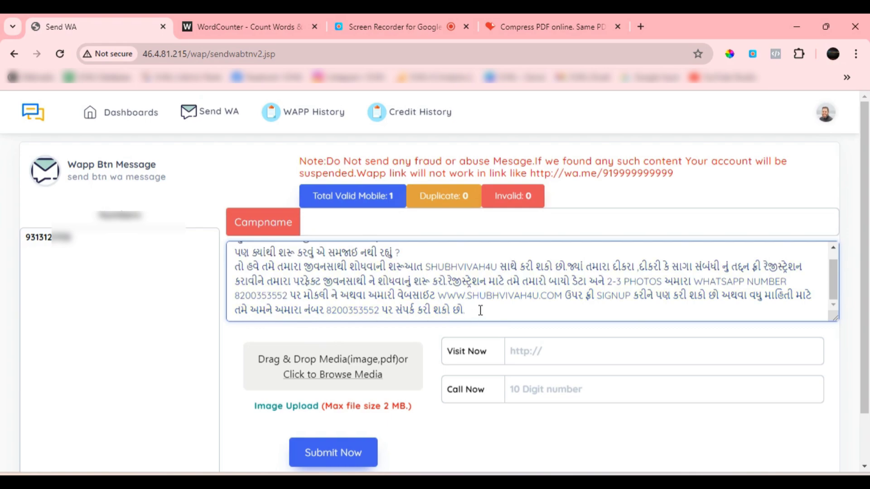
{"action": "scroll", "coordinate": [480, 311], "scroll_direction": "up", "scroll_amount": 1}
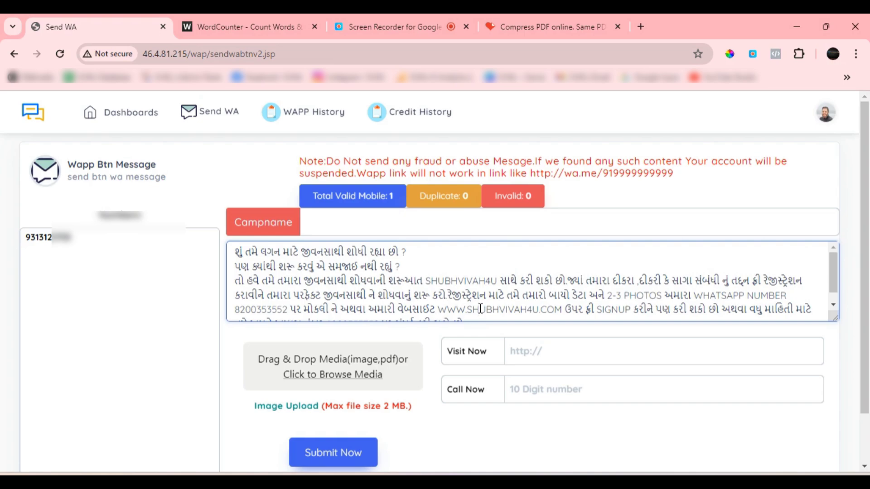
{"action": "scroll", "coordinate": [459, 282], "scroll_direction": "down", "scroll_amount": 1}
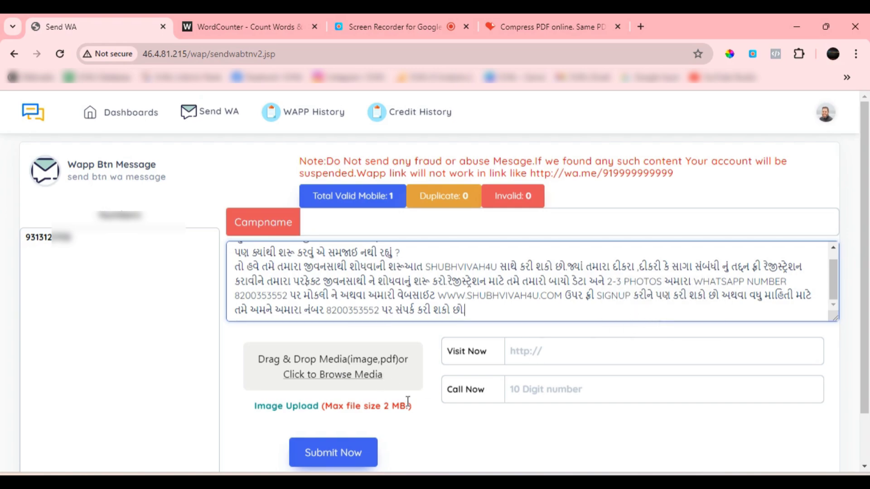
{"action": "left_click", "coordinate": [492, 392]}
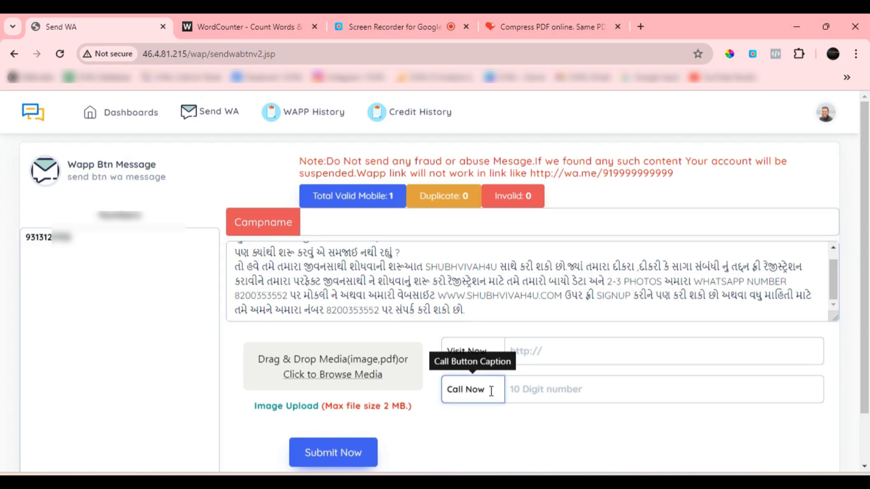
{"action": "left_click_drag", "start_coordinate": [491, 391], "coordinate": [446, 391]}
{"action": "key", "text": "BackSpace"}
{"action": "key", "text": "ctrl+z"}
Enter the business's 10-digit contact number for the Call Now button
{"action": "left_click", "coordinate": [544, 390]}
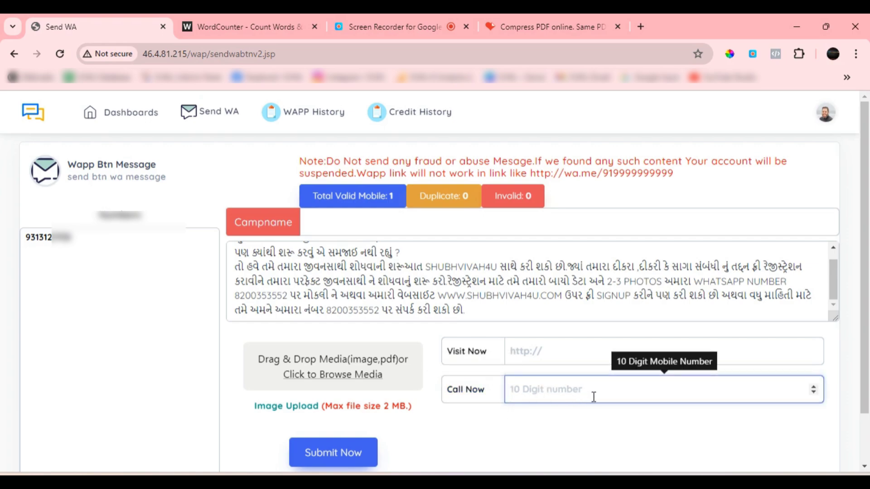
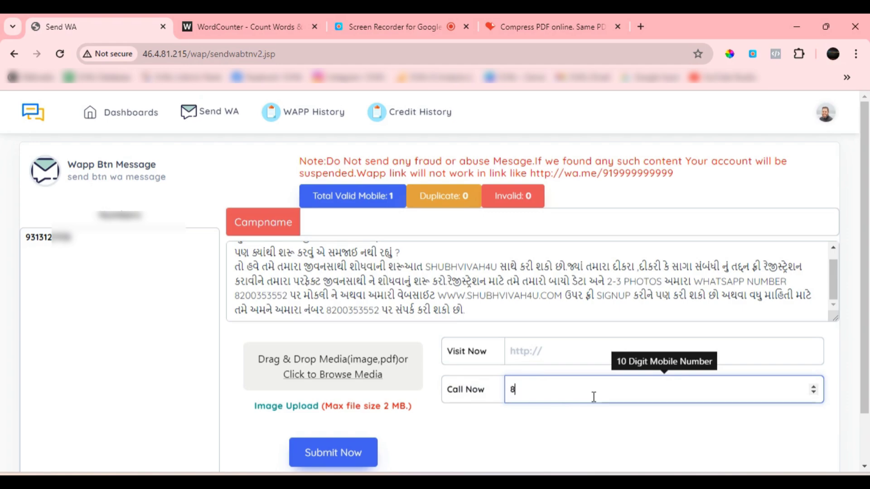
{"action": "left_click", "coordinate": [560, 423]}
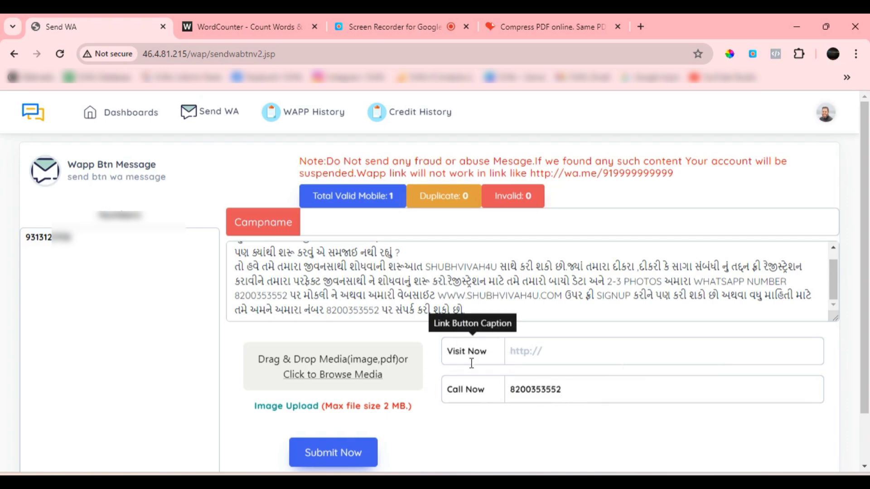
{"action": "left_click", "coordinate": [490, 363]}
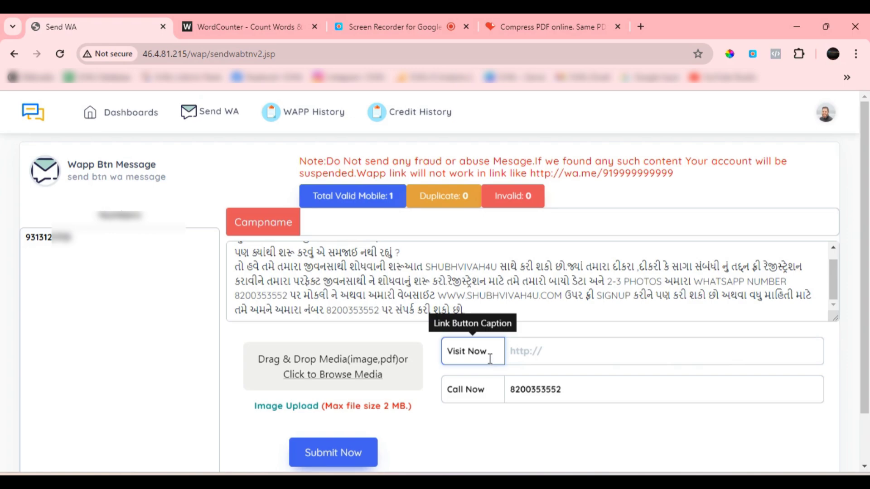
{"action": "left_click", "coordinate": [546, 354]}
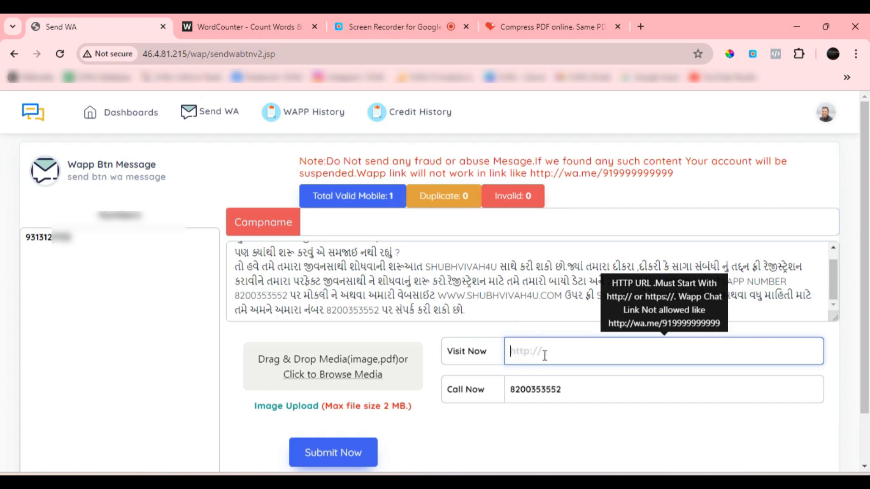
{"action": "left_click", "coordinate": [475, 353]}
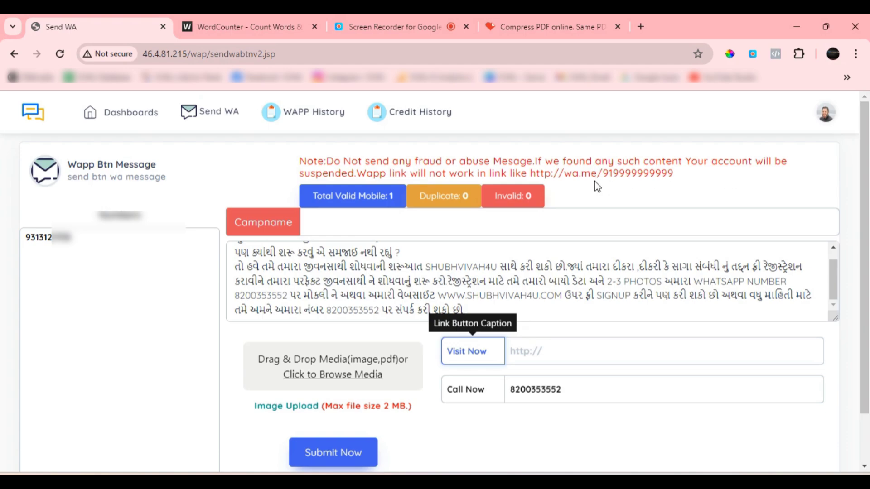
{"action": "mouse_move", "coordinate": [560, 484]}
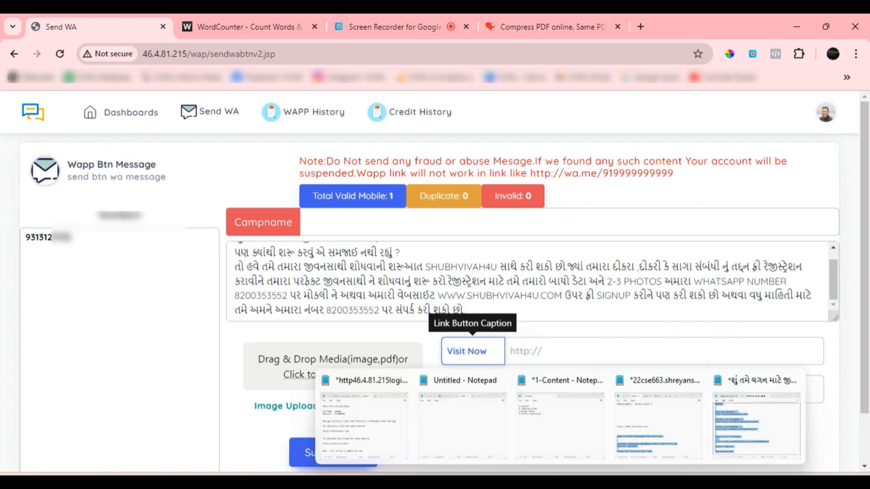
{"action": "left_click", "coordinate": [731, 435]}
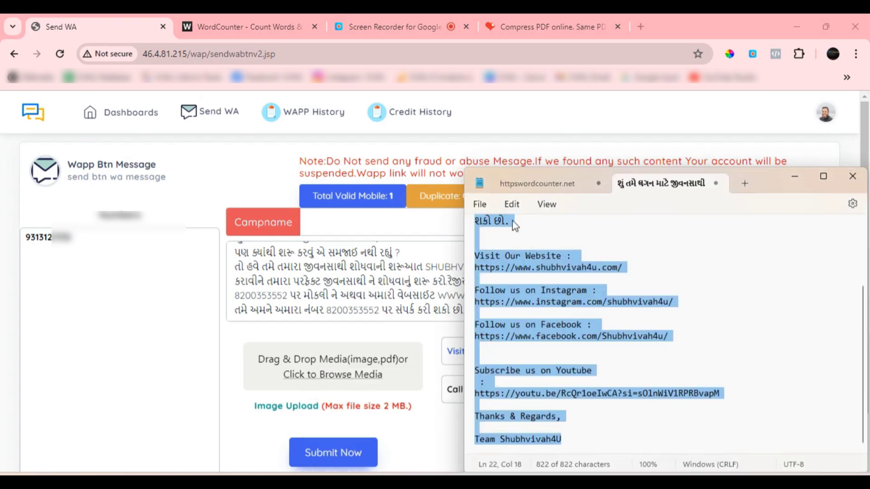
{"action": "left_click", "coordinate": [558, 186]}
{"action": "left_click_drag", "start_coordinate": [603, 255], "coordinate": [463, 253]}
{"action": "key", "text": "ctrl+c"}
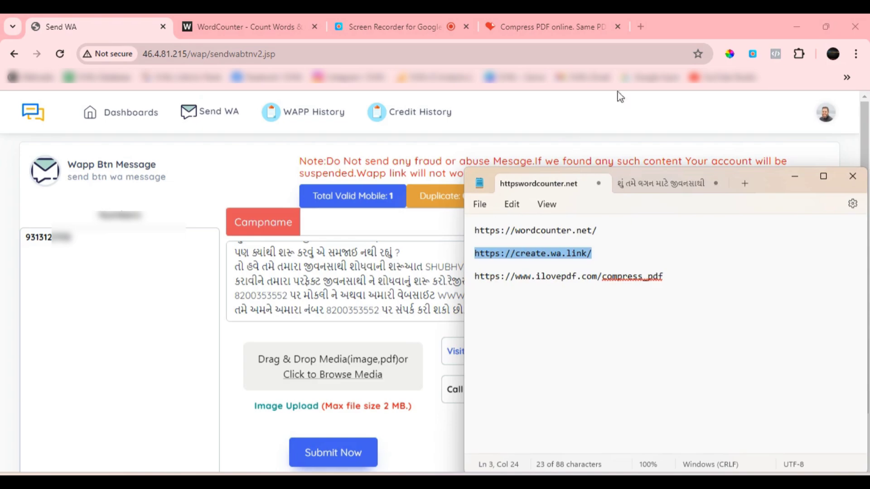
{"action": "left_click", "coordinate": [618, 26]}
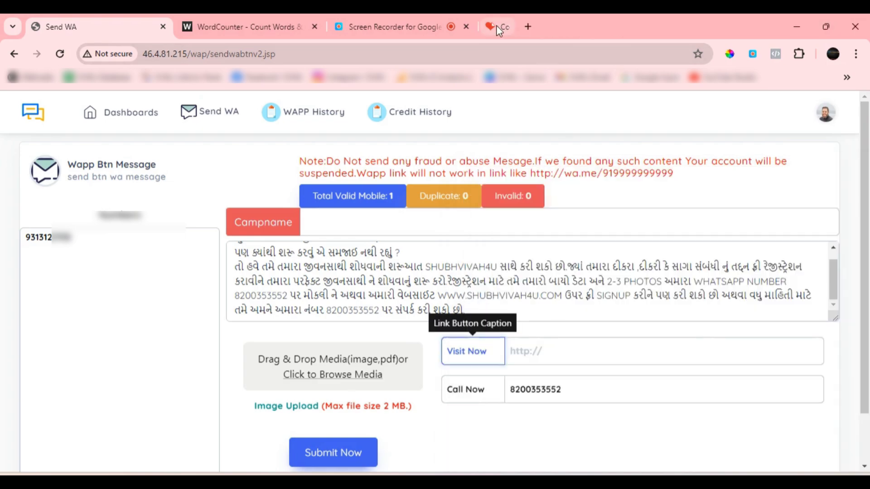
{"action": "left_click", "coordinate": [493, 26]}
{"action": "left_click", "coordinate": [476, 48]}
{"action": "key", "text": "ctrl+v"}
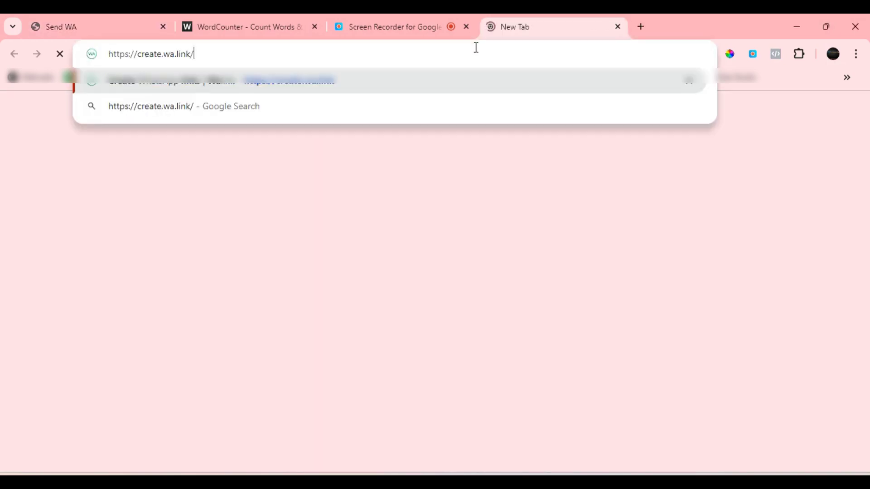
{"action": "key", "text": "Return"}
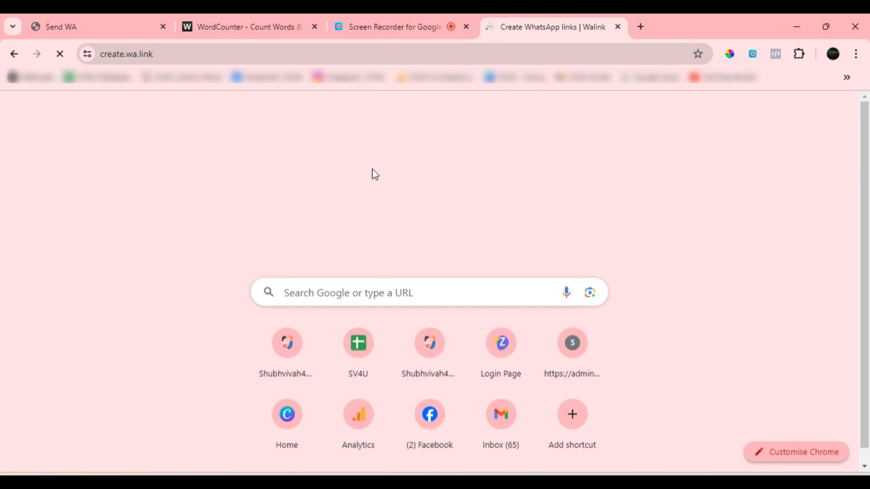
{"action": "scroll", "coordinate": [376, 190], "scroll_direction": "down", "scroll_amount": 4}
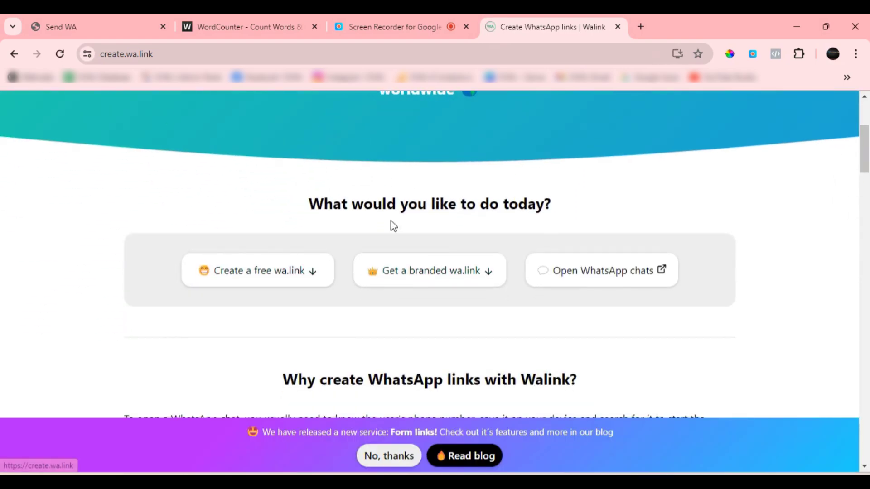
{"action": "left_click", "coordinate": [246, 284]}
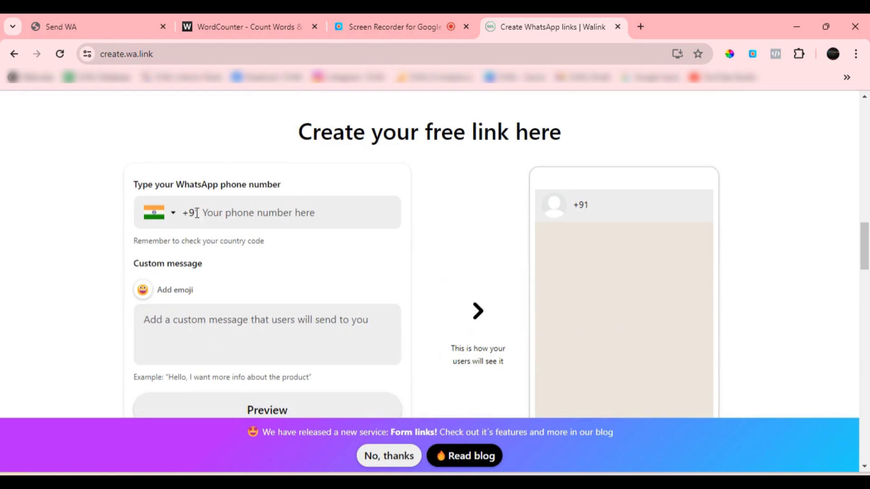
Enter the WhatsApp phone number that the free link opens a chat with
{"action": "left_click", "coordinate": [259, 217]}
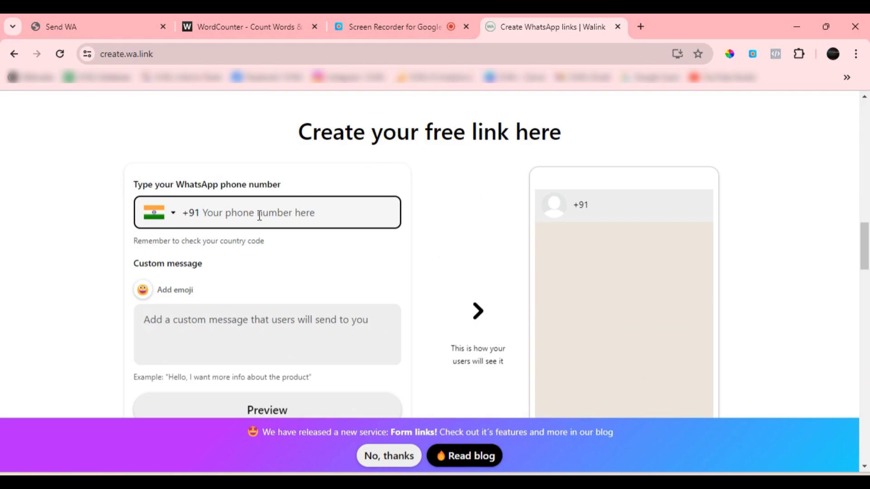
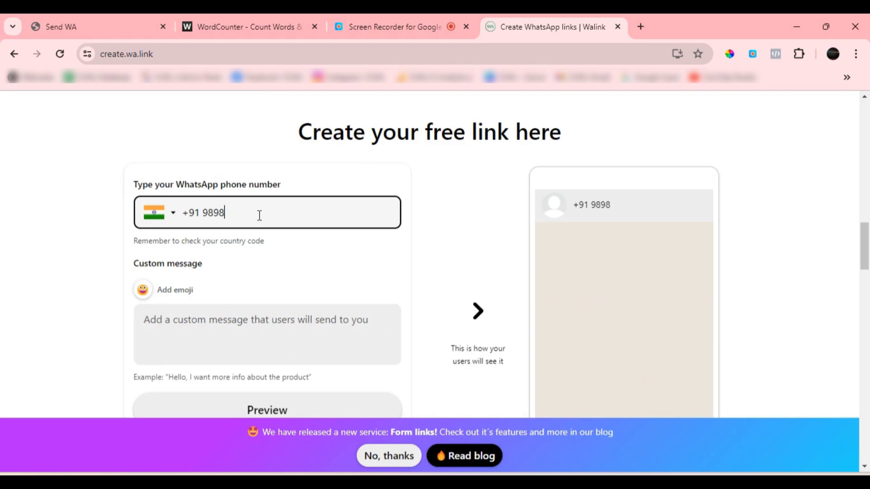
Write the custom message "Hey There I am Interested to buy your product/Service .Please share more details"
{"action": "left_click", "coordinate": [233, 337]}
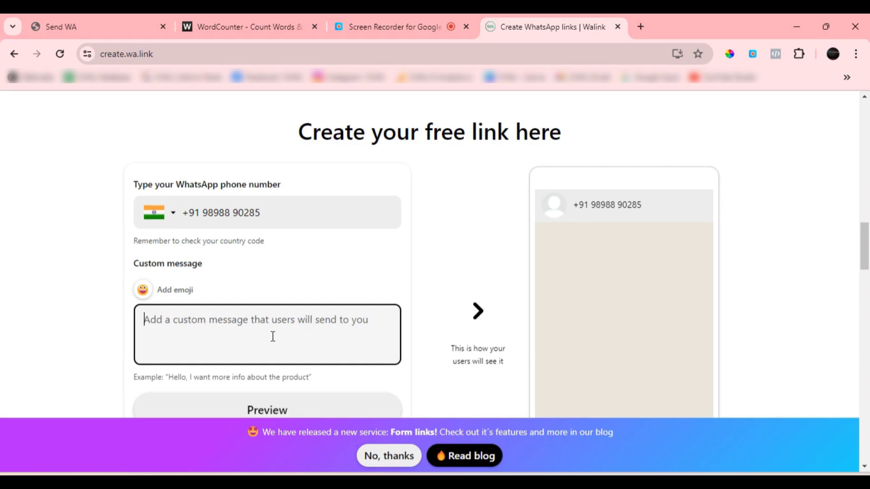
{"action": "type", "text": "Hey"}
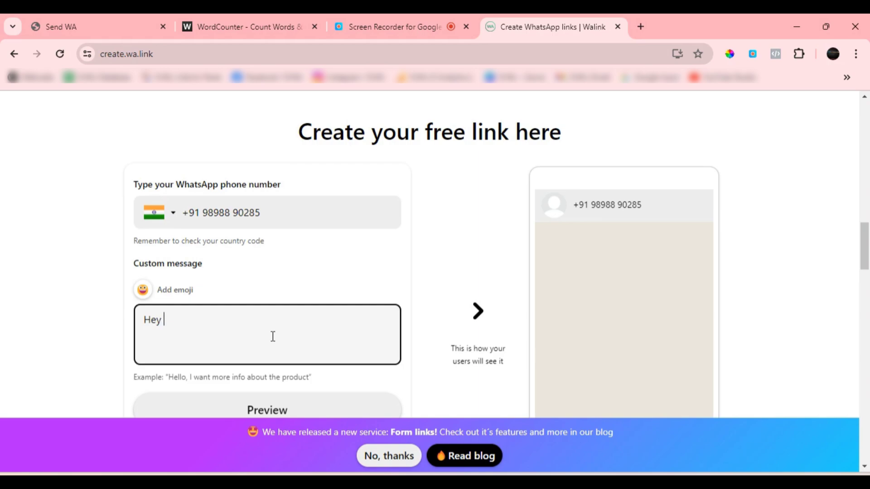
{"action": "type", "text": "There I am Interested"}
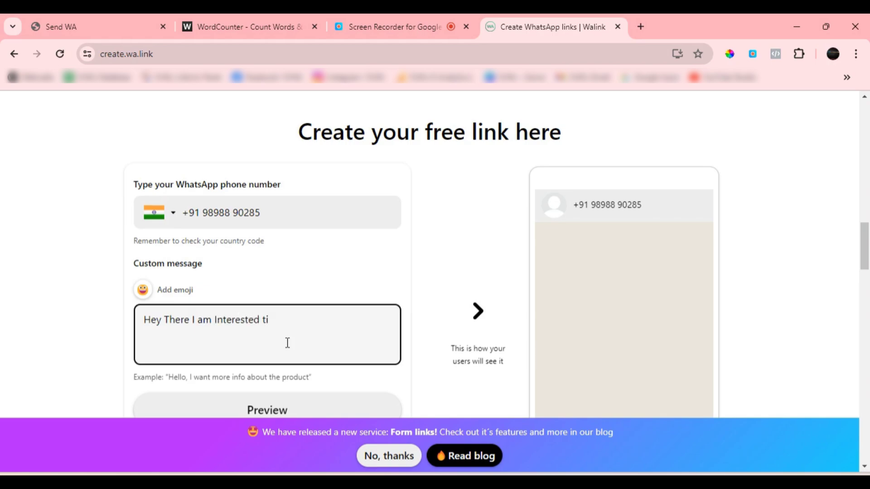
{"action": "type", "text": " ti"}
{"action": "key", "text": "BackSpace"}
{"action": "type", "text": "o "}
{"action": "type", "text": "by"}
{"action": "type", "text": "y your"}
{"action": "type", "text": " pro"}
{"action": "type", "text": "duc"}
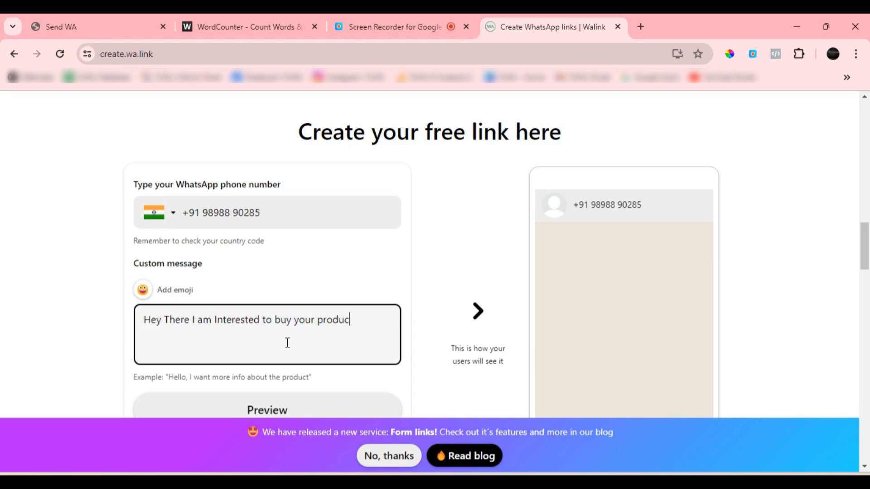
{"action": "type", "text": "t/Service .Please s"}
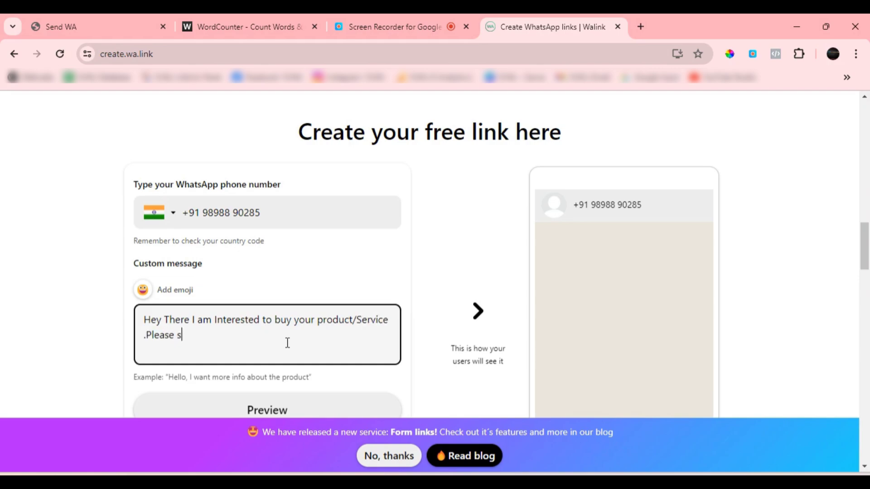
{"action": "type", "text": "hare more details"}
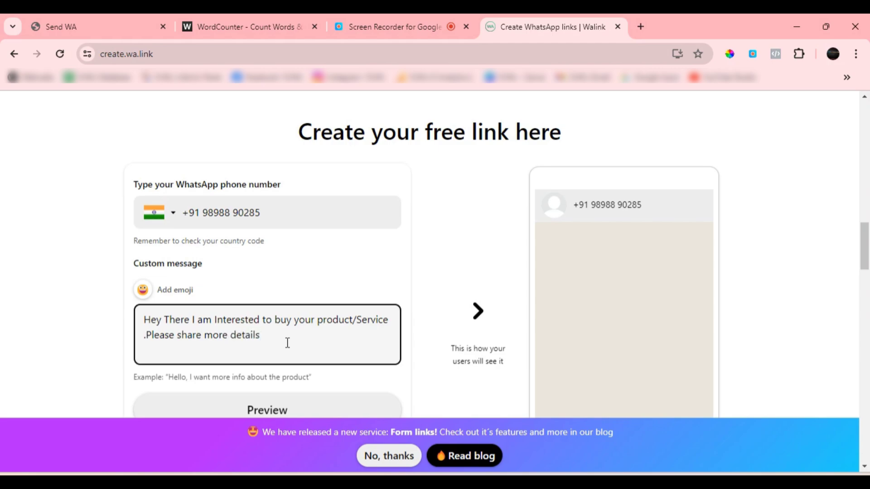
Generate the wa.link for this number and message and copy the short link
{"action": "scroll", "coordinate": [579, 240], "scroll_direction": "down", "scroll_amount": 1}
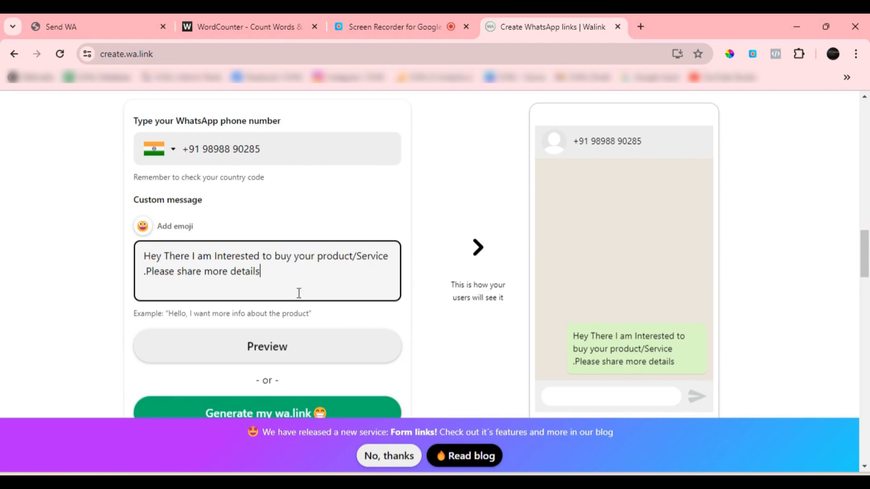
{"action": "scroll", "coordinate": [302, 286], "scroll_direction": "down", "scroll_amount": 1}
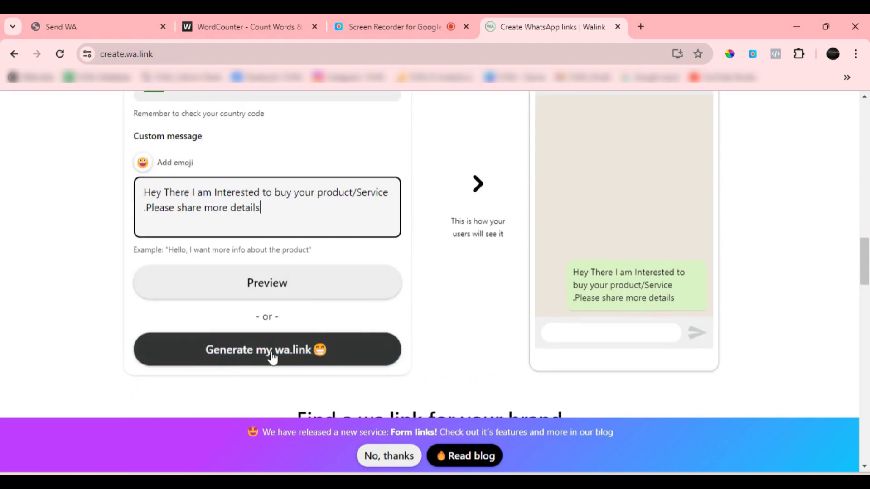
{"action": "left_click", "coordinate": [277, 352]}
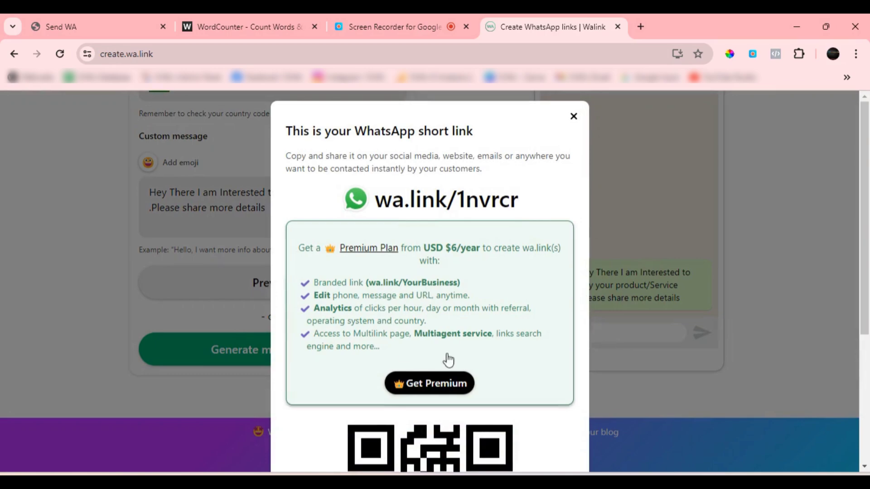
{"action": "scroll", "coordinate": [458, 367], "scroll_direction": "down", "scroll_amount": 3}
{"action": "scroll", "coordinate": [461, 371], "scroll_direction": "down", "scroll_amount": 2}
{"action": "left_click", "coordinate": [451, 444]}
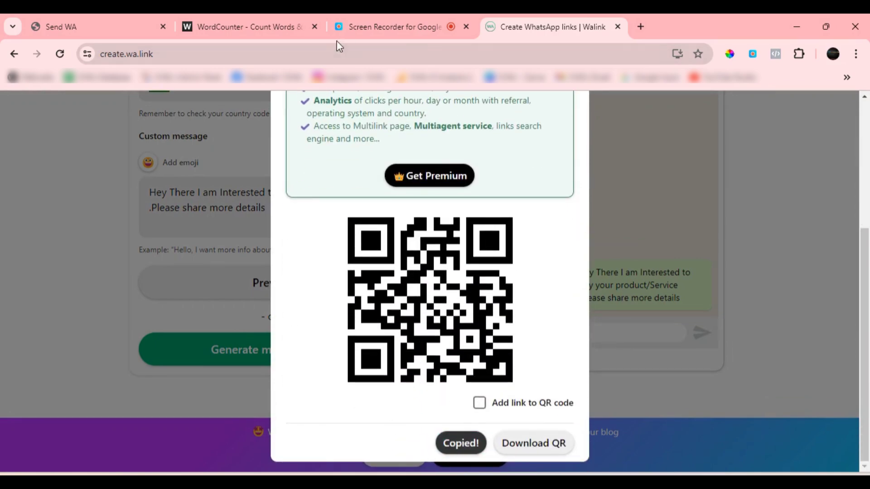
{"action": "left_click", "coordinate": [112, 26]}
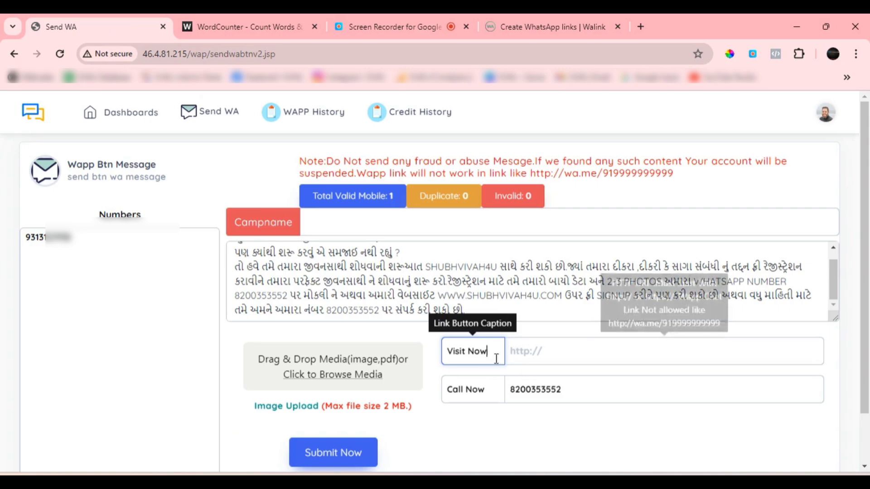
{"action": "left_click_drag", "start_coordinate": [501, 354], "coordinate": [438, 356]}
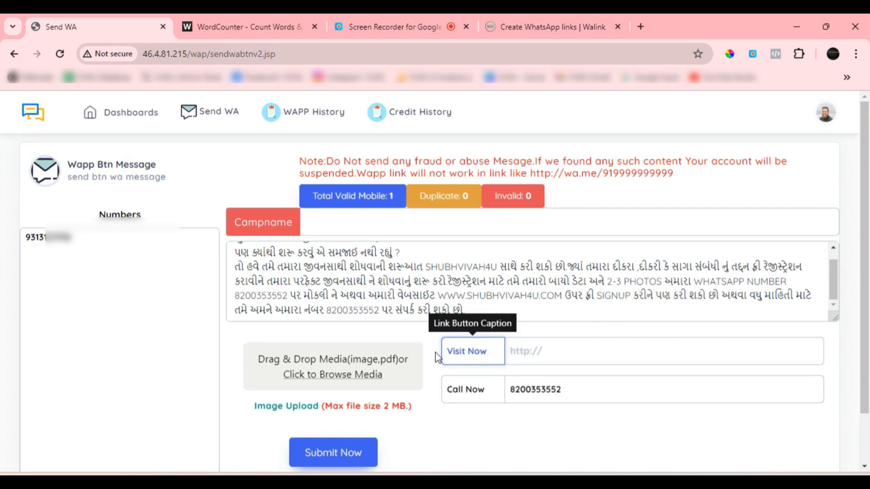
{"action": "key", "text": "BackSpace"}
{"action": "type", "text": "Whatsapp US"}
{"action": "left_click", "coordinate": [539, 352]}
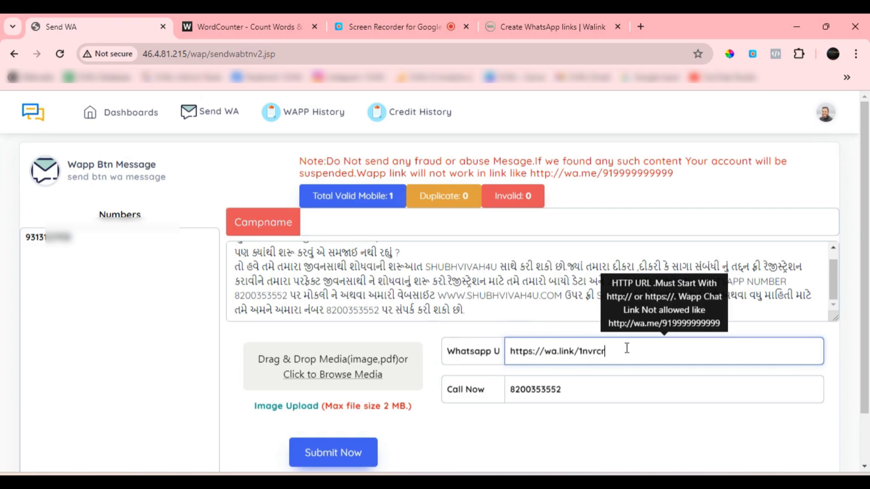
Copy the pasted wa.link address, open it in a new tab and check the prefilled chat message
{"action": "left_click_drag", "start_coordinate": [626, 349], "coordinate": [506, 353]}
{"action": "key", "text": "ctrl+c"}
{"action": "left_click", "coordinate": [639, 26]}
{"action": "key", "text": "ctrl+v"}
{"action": "key", "text": "Return"}
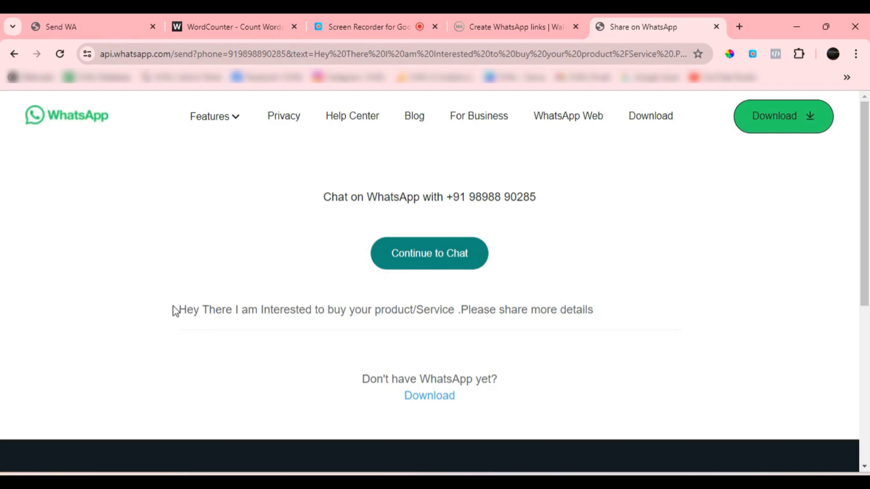
{"action": "left_click_drag", "start_coordinate": [174, 310], "coordinate": [640, 310]}
{"action": "left_click", "coordinate": [642, 315]}
{"action": "left_click_drag", "start_coordinate": [179, 310], "coordinate": [609, 305]}
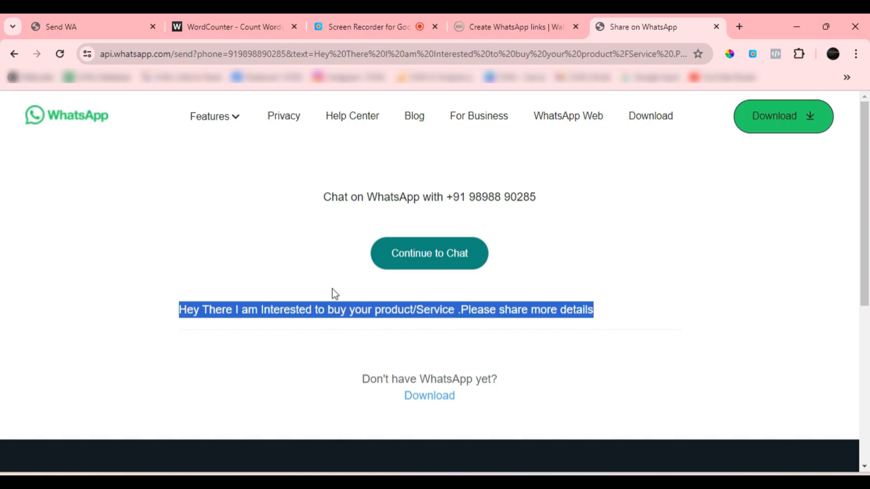
Return to the Send WA page and review the captions and values of the link and call buttons
{"action": "left_click", "coordinate": [90, 23]}
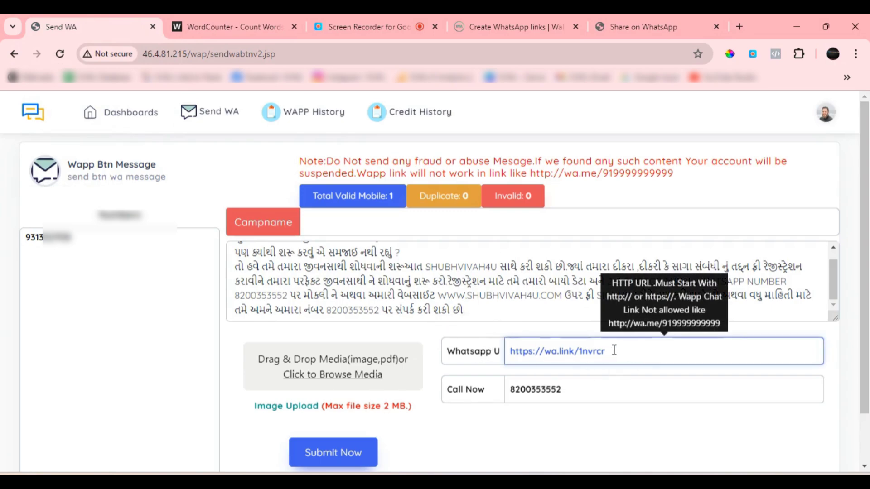
{"action": "left_click", "coordinate": [460, 353]}
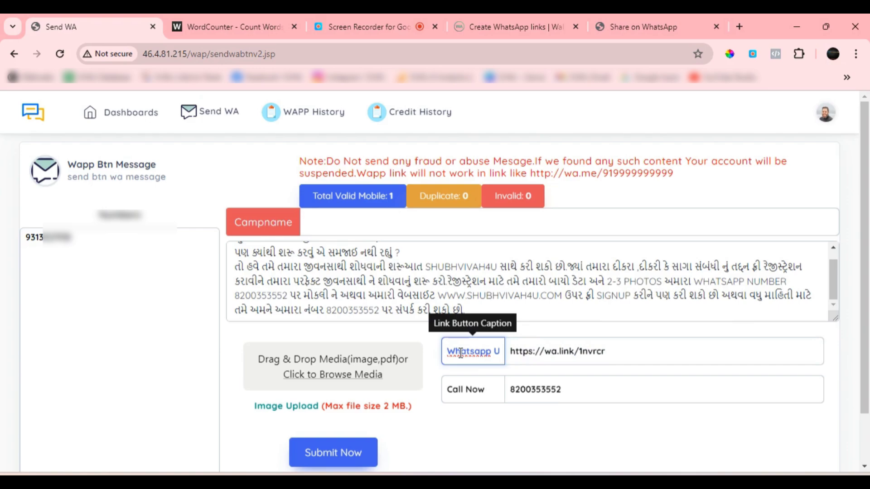
{"action": "left_click", "coordinate": [607, 356]}
{"action": "left_click", "coordinate": [499, 395]}
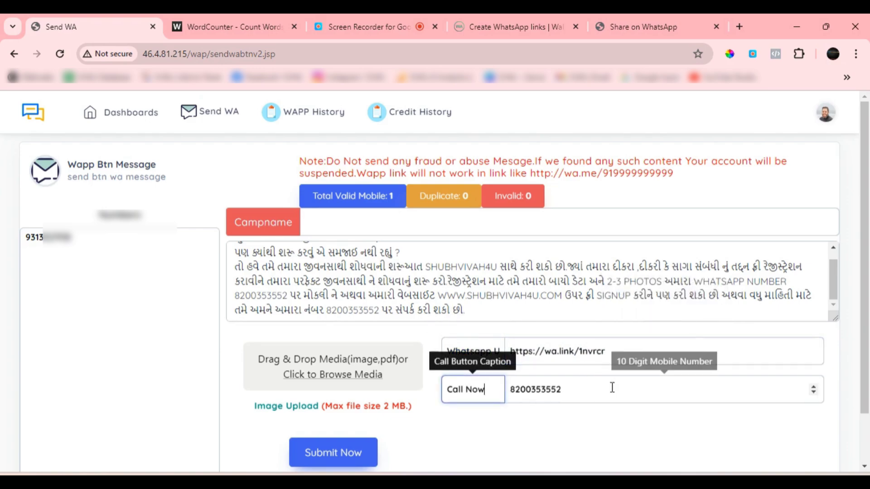
{"action": "left_click", "coordinate": [593, 390]}
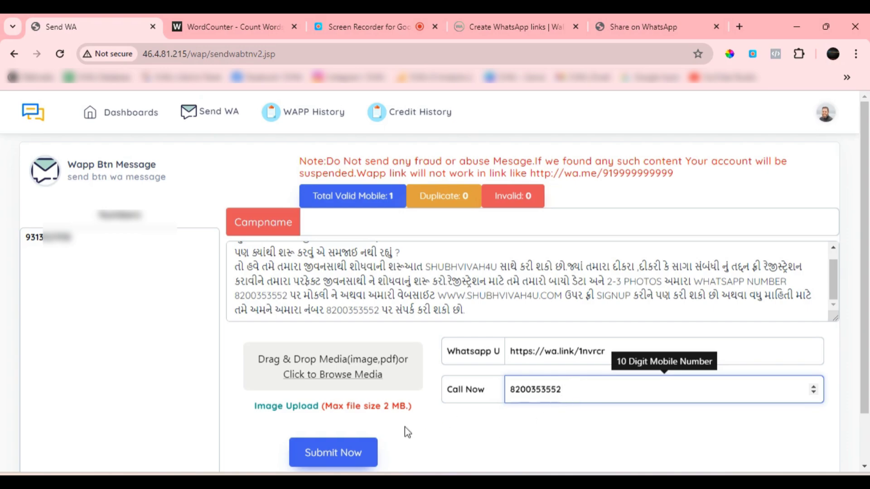
Try to submit the button message, and name the campaign "demo"
{"action": "left_click", "coordinate": [352, 458]}
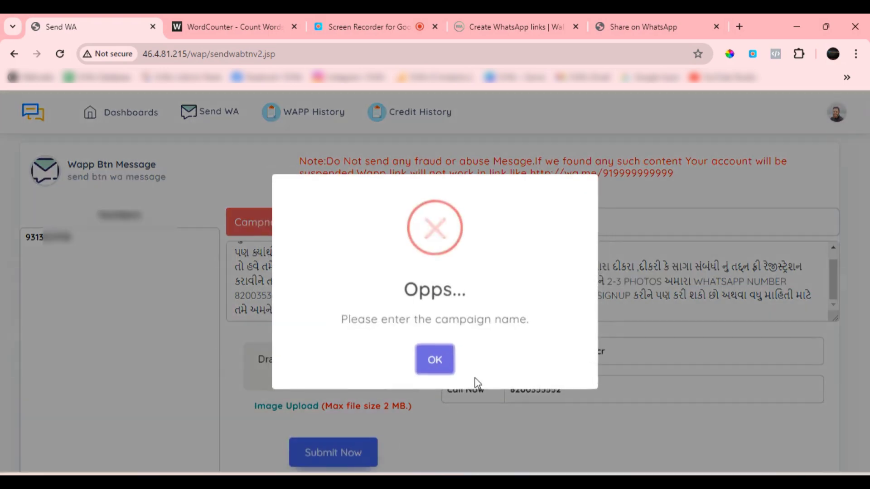
{"action": "left_click", "coordinate": [440, 367]}
{"action": "left_click", "coordinate": [337, 231]}
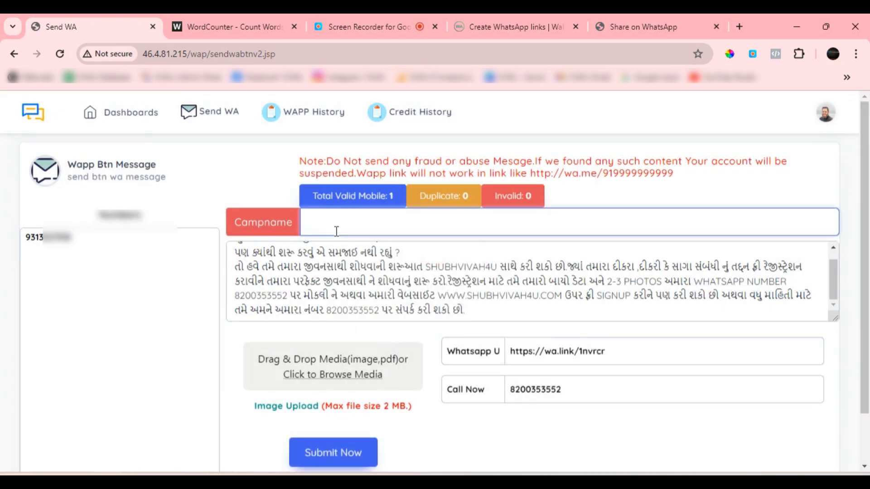
{"action": "type", "text": "demo"}
Submit and send the demo button campaign, and open the WAPP History report
{"action": "left_click", "coordinate": [333, 453]}
{"action": "left_click", "coordinate": [391, 358]}
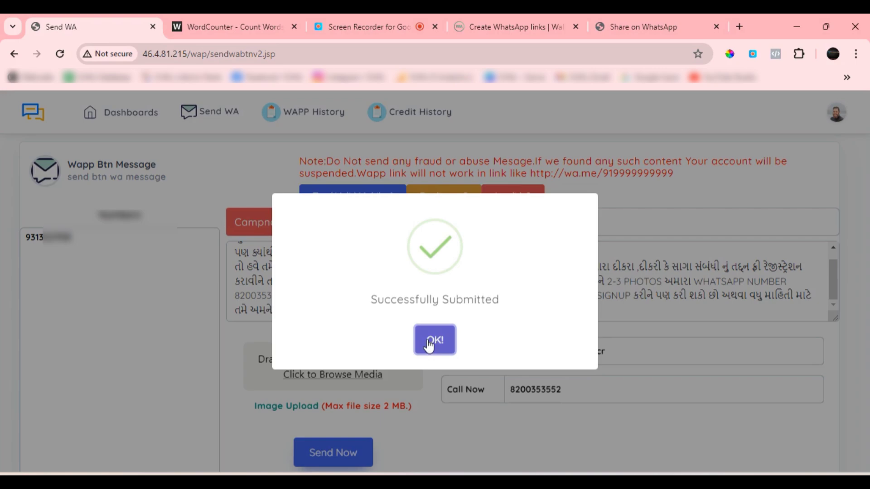
{"action": "left_click", "coordinate": [430, 345]}
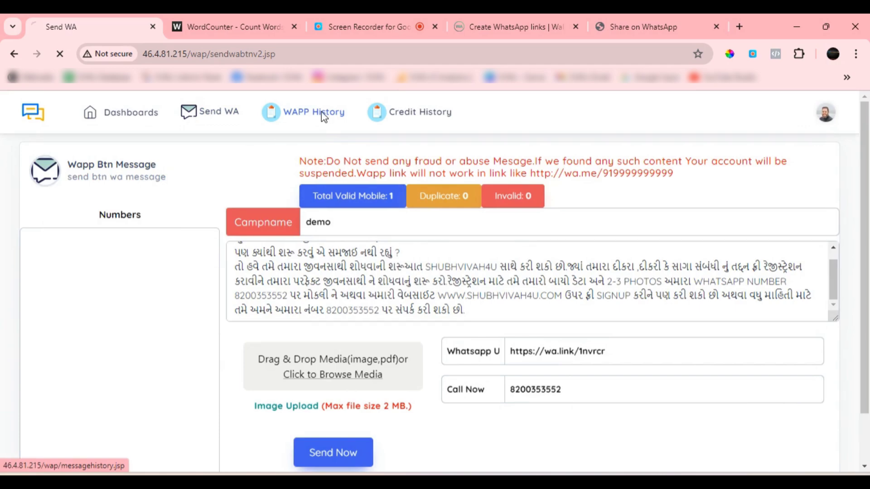
{"action": "left_click", "coordinate": [322, 117]}
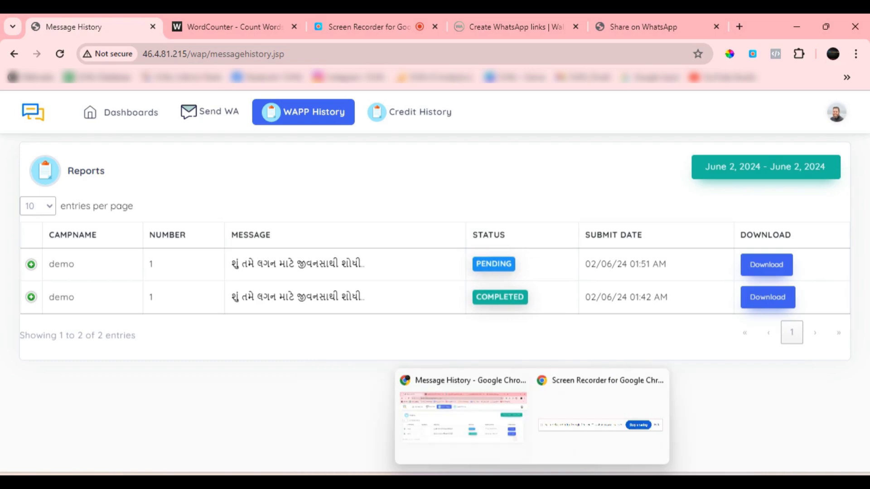
{"action": "left_click", "coordinate": [487, 428]}
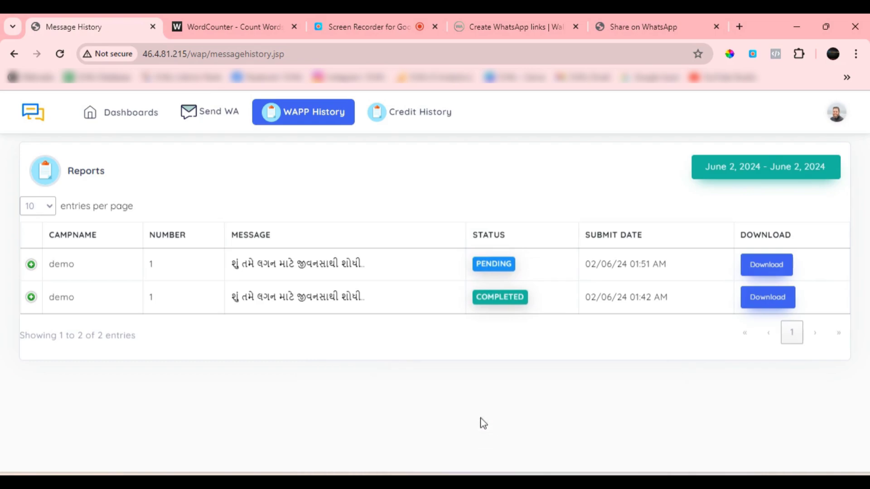
Search for whatsapp web in a new tab and open WhatsApp Web
{"action": "left_click", "coordinate": [739, 27]}
{"action": "left_click", "coordinate": [544, 55]}
{"action": "type", "text": "www.shubhvivah4u.com"}
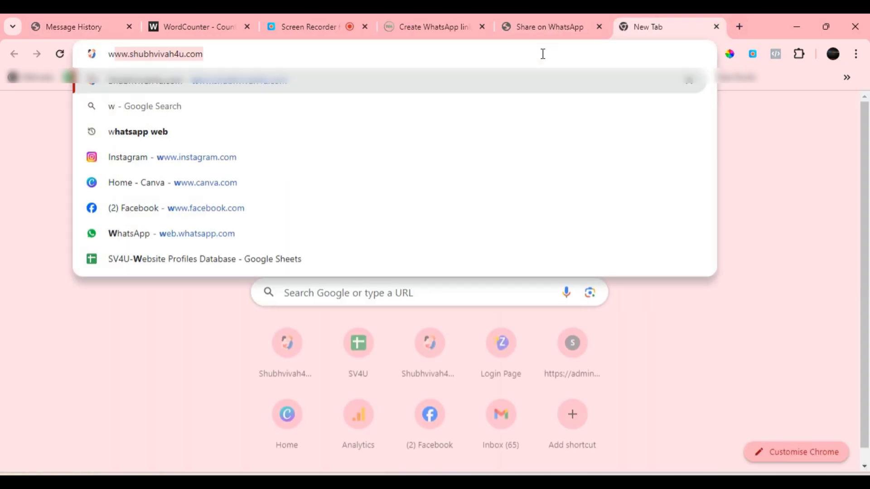
{"action": "left_click", "coordinate": [229, 107]}
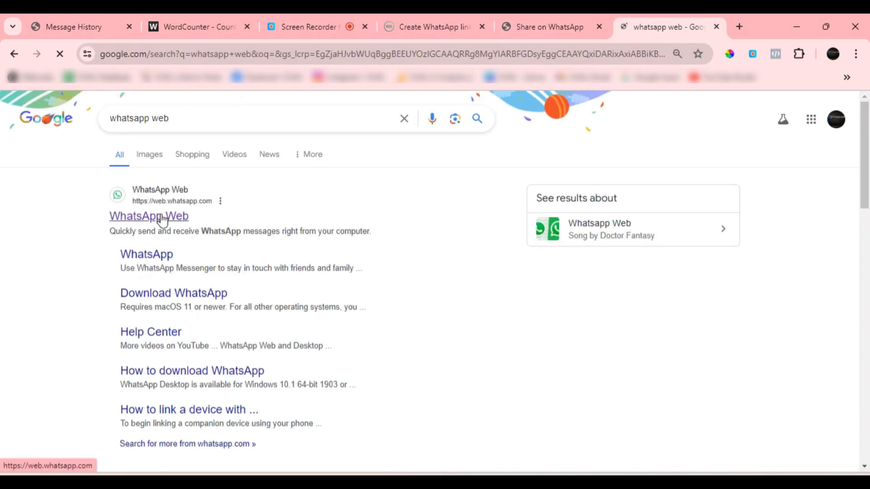
{"action": "left_click", "coordinate": [163, 219]}
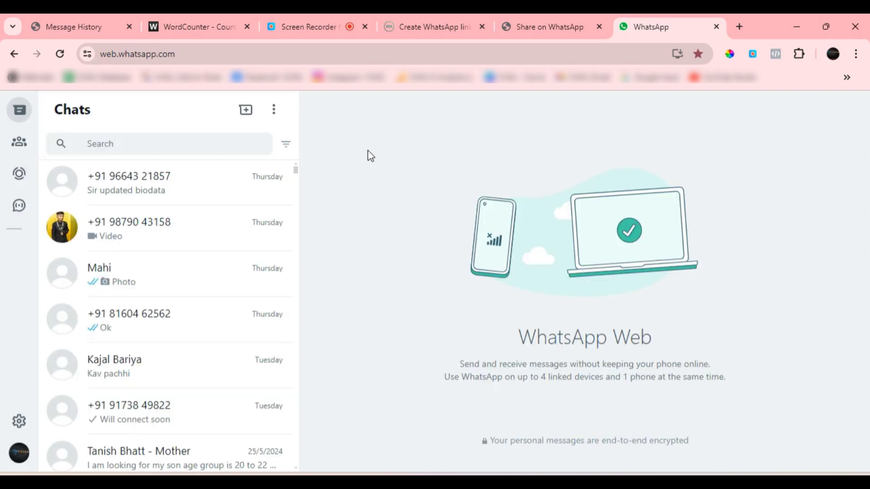
Look through the chat list for the Ico business chat and open it
{"action": "left_click", "coordinate": [180, 142]}
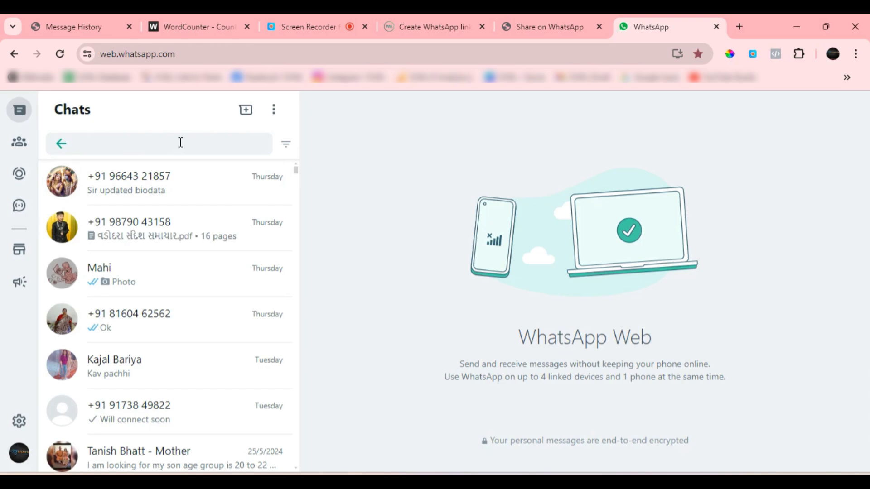
{"action": "scroll", "coordinate": [149, 334], "scroll_direction": "down", "scroll_amount": 15}
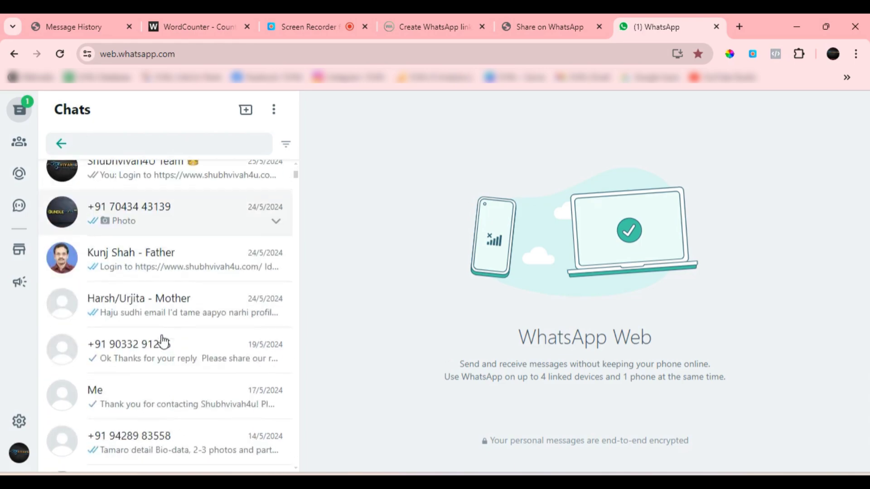
{"action": "scroll", "coordinate": [166, 343], "scroll_direction": "down", "scroll_amount": 7}
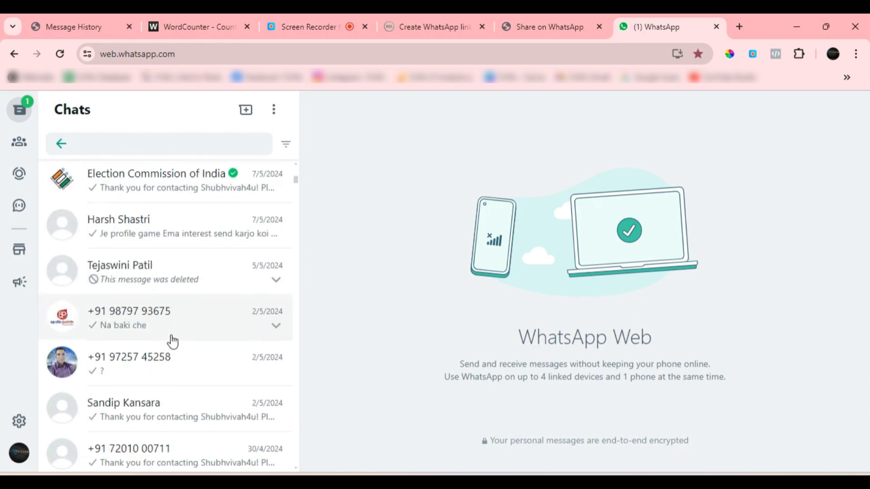
{"action": "scroll", "coordinate": [177, 340], "scroll_direction": "down", "scroll_amount": 7}
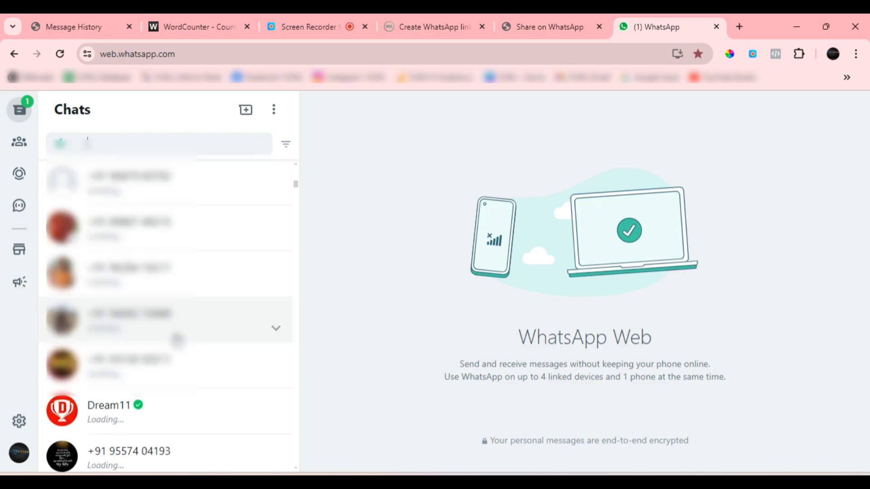
{"action": "scroll", "coordinate": [179, 338], "scroll_direction": "down", "scroll_amount": 5}
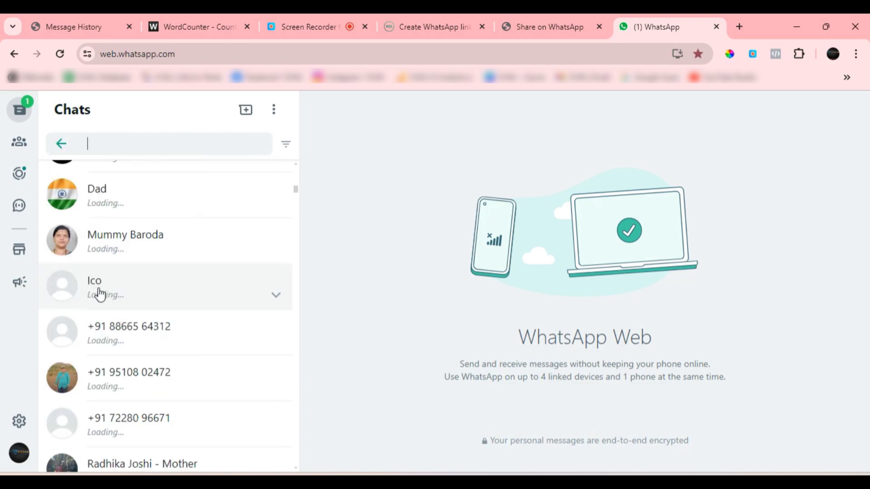
{"action": "scroll", "coordinate": [98, 293], "scroll_direction": "up", "scroll_amount": 1}
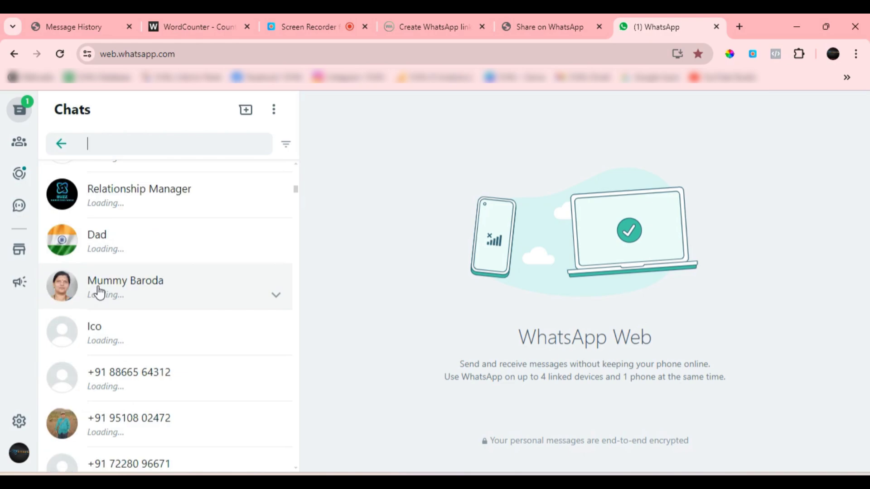
{"action": "scroll", "coordinate": [119, 305], "scroll_direction": "down", "scroll_amount": 1}
{"action": "left_click", "coordinate": [117, 274]}
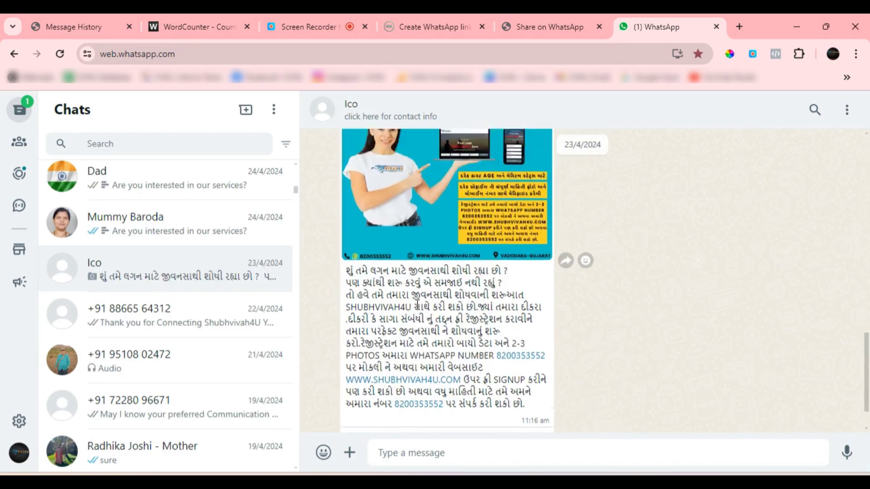
Examine the image, caption text and buttons of the promotional message dated 23/4/2024
{"action": "scroll", "coordinate": [417, 304], "scroll_direction": "up", "scroll_amount": 3}
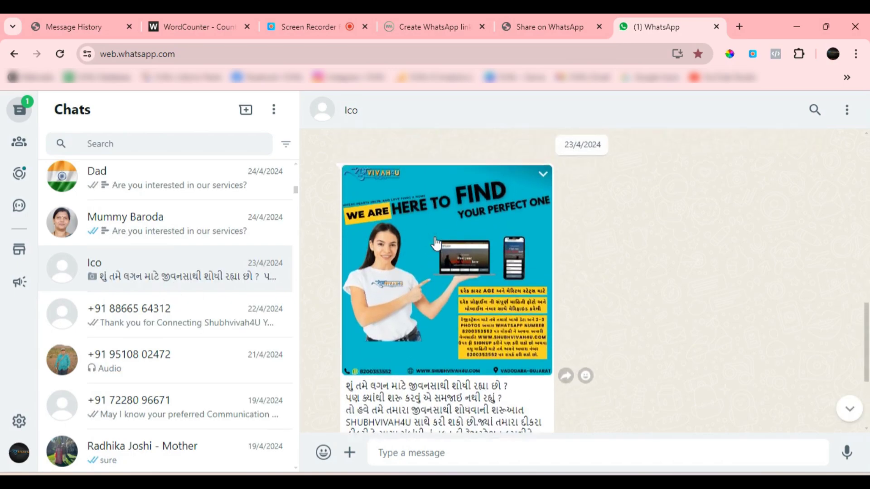
{"action": "scroll", "coordinate": [435, 241], "scroll_direction": "up", "scroll_amount": 2}
{"action": "scroll", "coordinate": [434, 236], "scroll_direction": "down", "scroll_amount": 1}
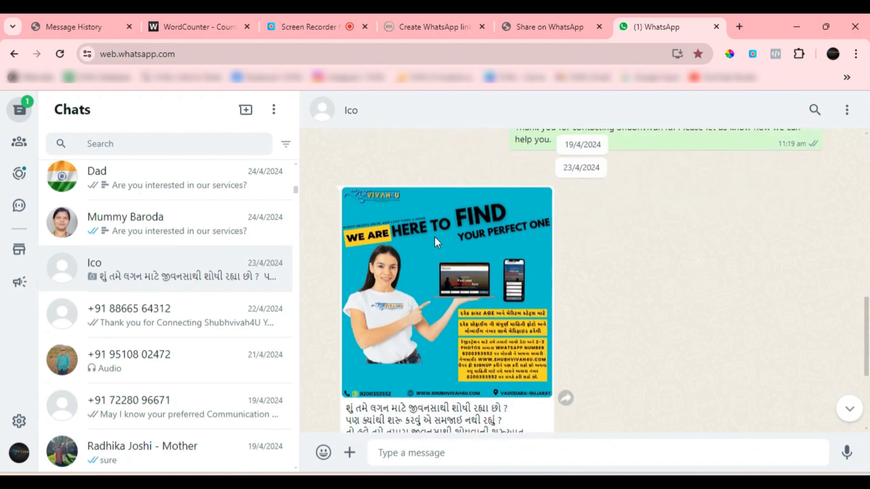
{"action": "scroll", "coordinate": [434, 236], "scroll_direction": "down", "scroll_amount": 4}
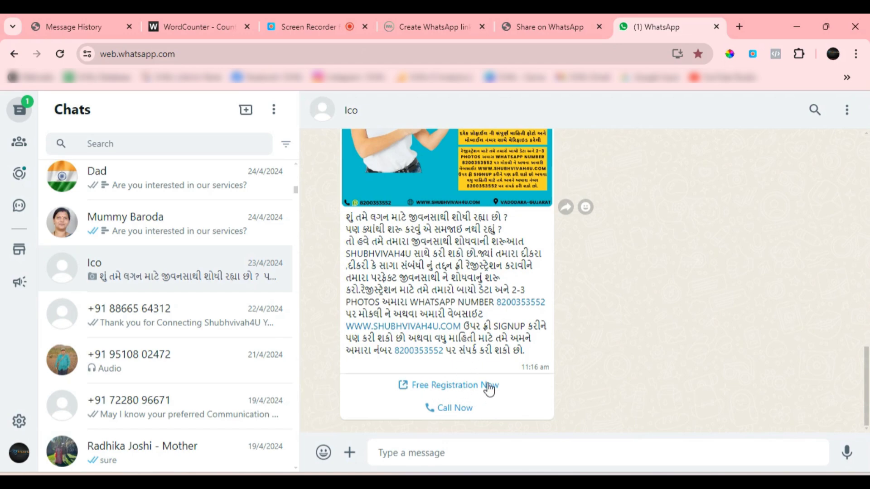
Test the message's Free Registration Now button, and close the WhatsApp share page it opens
{"action": "scroll", "coordinate": [521, 370], "scroll_direction": "up", "scroll_amount": 3}
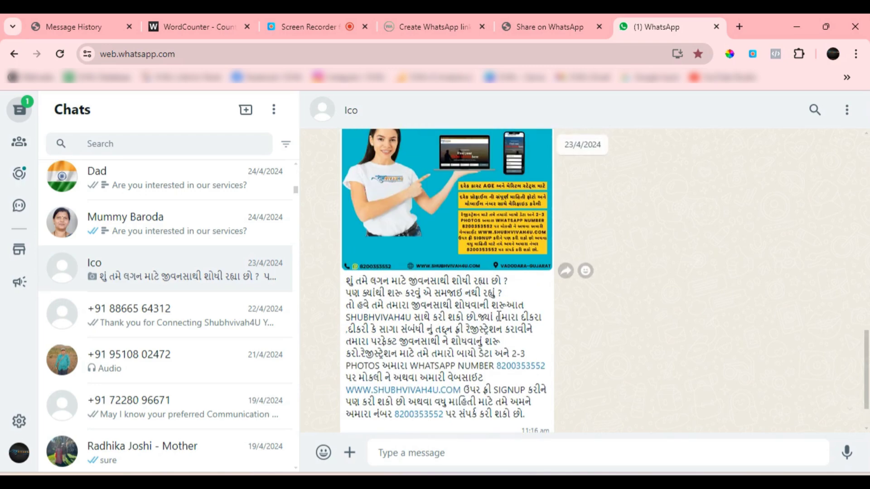
{"action": "scroll", "coordinate": [520, 371], "scroll_direction": "down", "scroll_amount": 3}
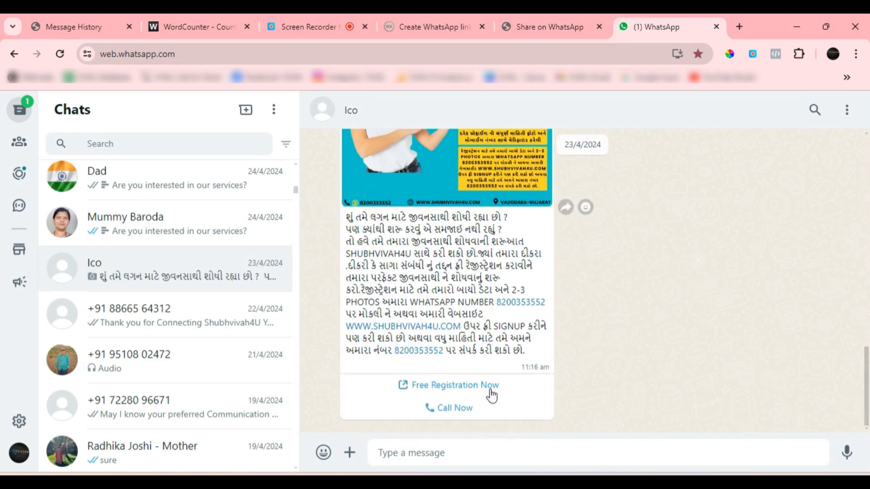
{"action": "left_click", "coordinate": [454, 390]}
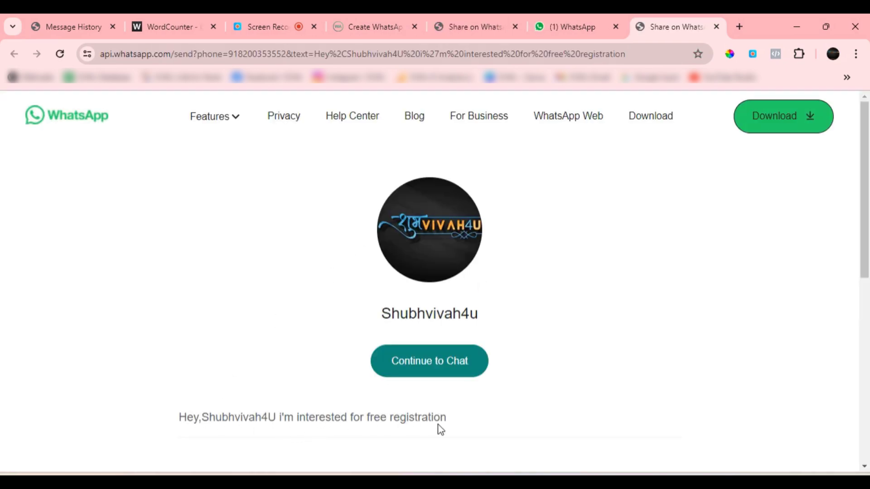
{"action": "left_click", "coordinate": [717, 27]}
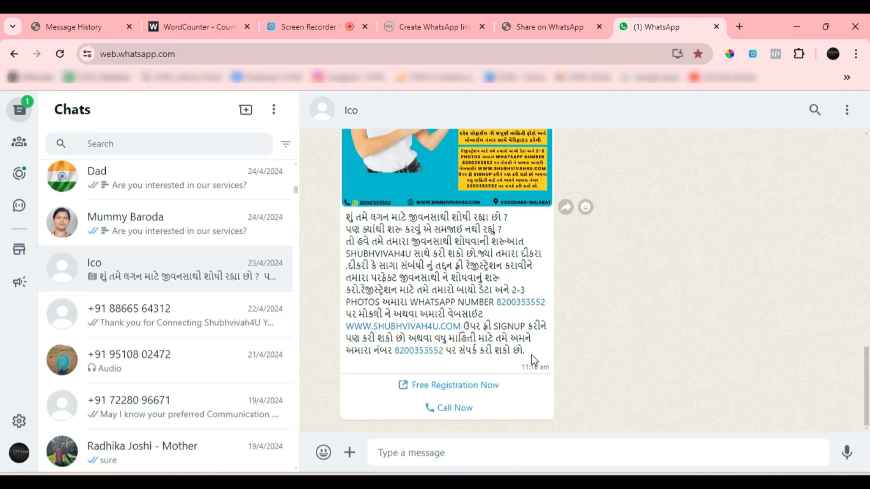
Review the earlier button message and notices in the Ico chat, ending at the 23/4/2024 message's buttons
{"action": "scroll", "coordinate": [531, 355], "scroll_direction": "up", "scroll_amount": 5}
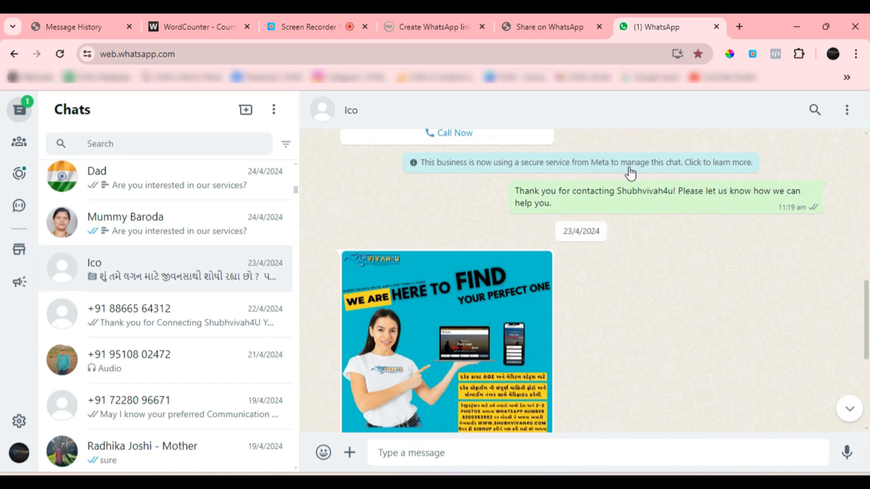
{"action": "scroll", "coordinate": [723, 270], "scroll_direction": "down", "scroll_amount": 1}
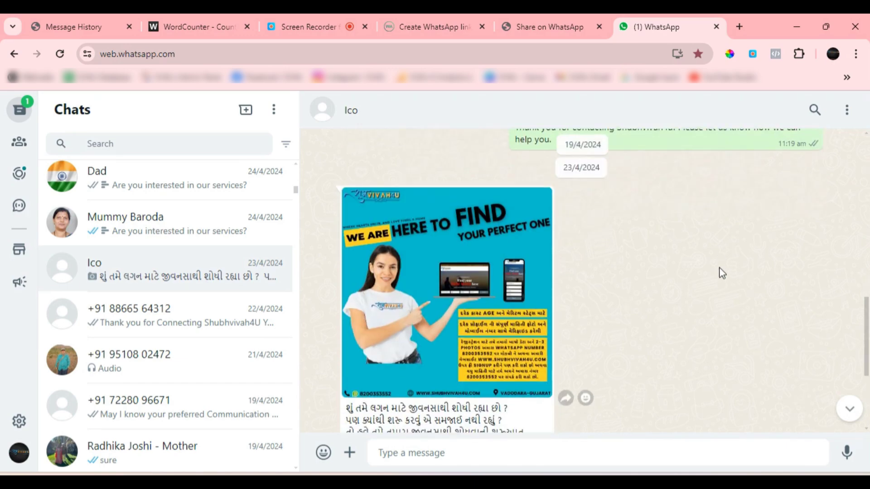
{"action": "scroll", "coordinate": [565, 200], "scroll_direction": "up", "scroll_amount": 2}
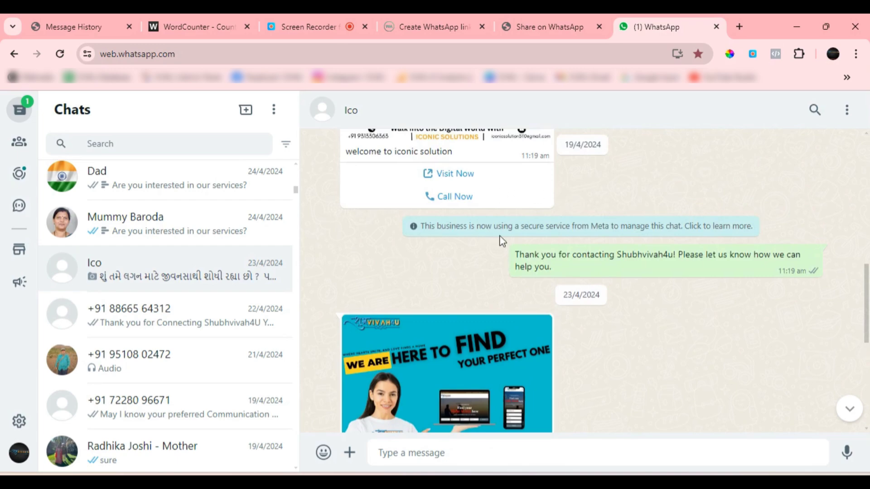
{"action": "scroll", "coordinate": [475, 218], "scroll_direction": "down", "scroll_amount": 1}
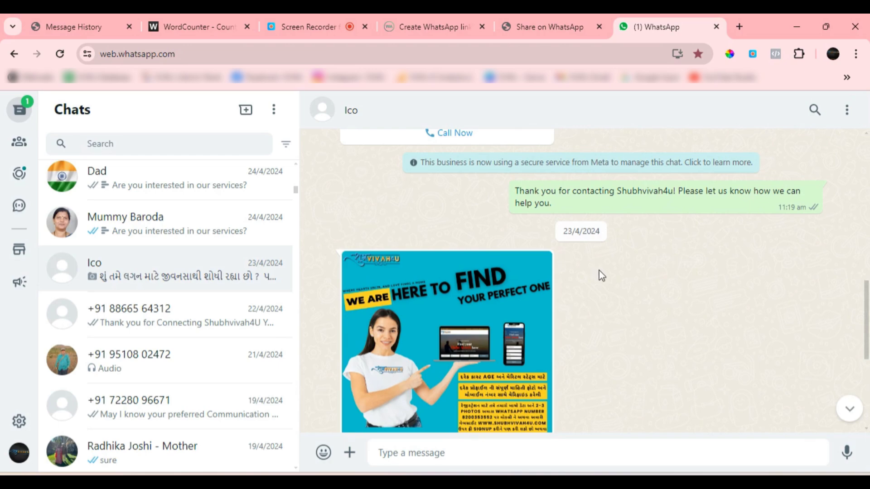
{"action": "scroll", "coordinate": [599, 271], "scroll_direction": "down", "scroll_amount": 4}
{"action": "scroll", "coordinate": [600, 274], "scroll_direction": "down", "scroll_amount": 1}
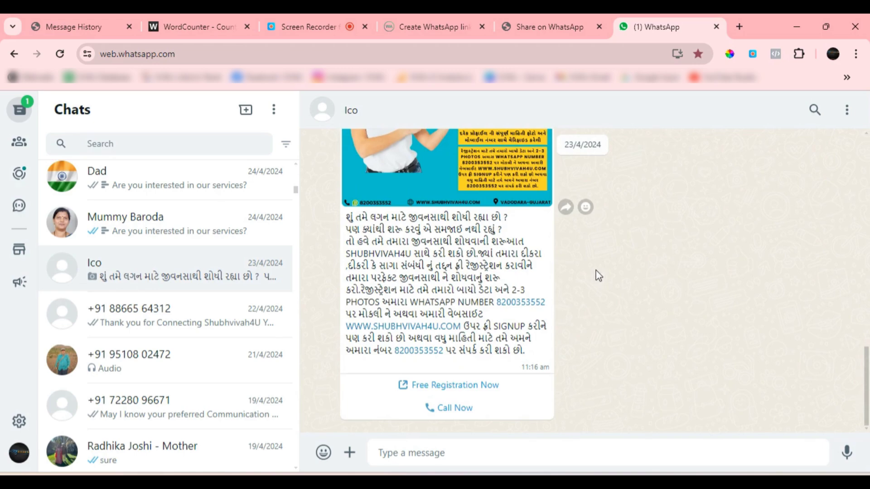
Return to the Message History page, download the completed demo campaign's report and open the CSV in Excel
{"action": "left_click", "coordinate": [73, 28]}
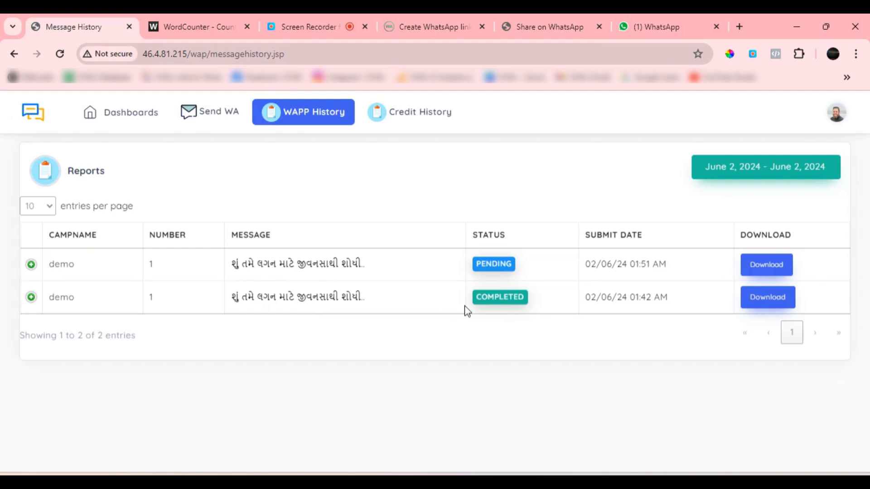
{"action": "left_click", "coordinate": [765, 297]}
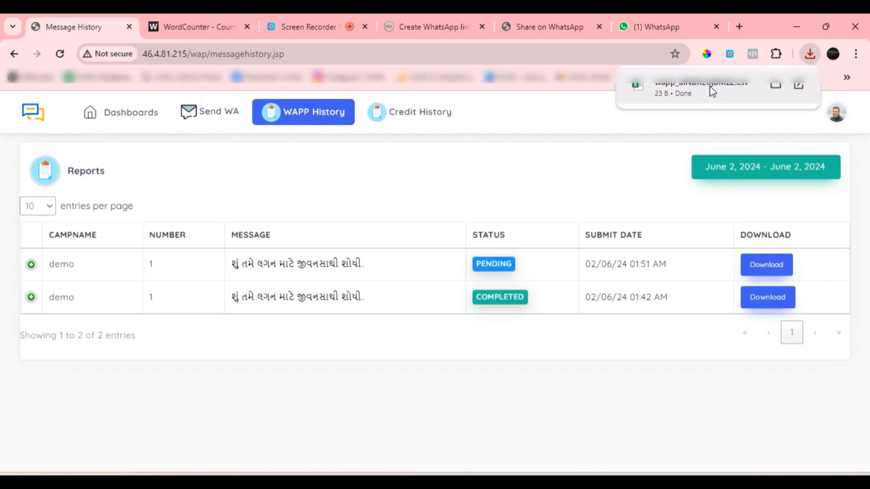
{"action": "left_click", "coordinate": [710, 89]}
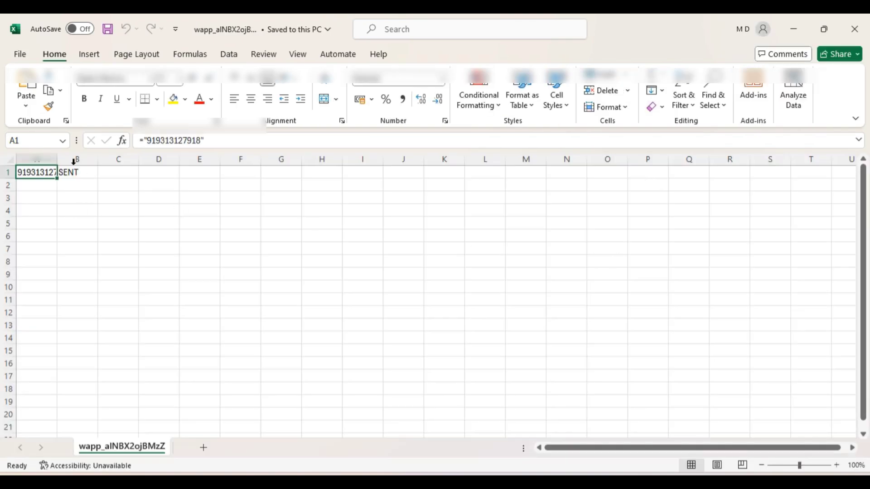
Fit column A to its content and inspect the delivery status in cell B1
{"action": "left_click_drag", "start_coordinate": [59, 159], "coordinate": [59, 160]}
{"action": "double_click", "coordinate": [59, 159]}
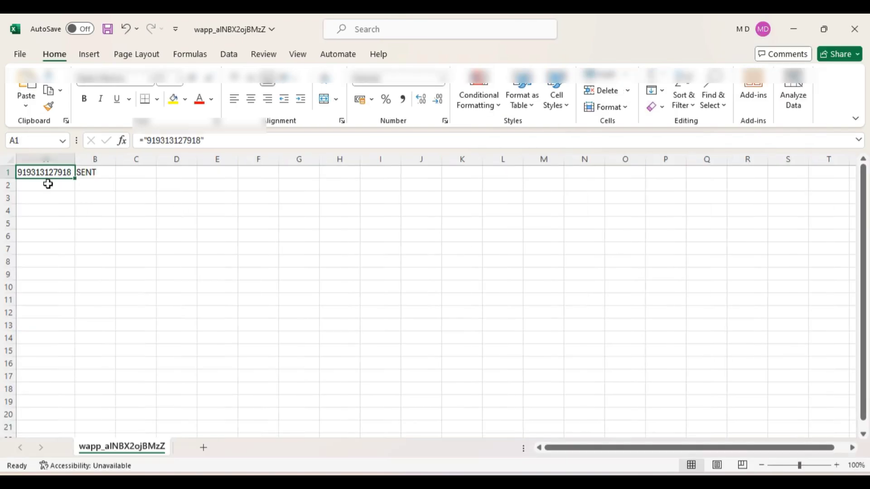
{"action": "left_click", "coordinate": [96, 177]}
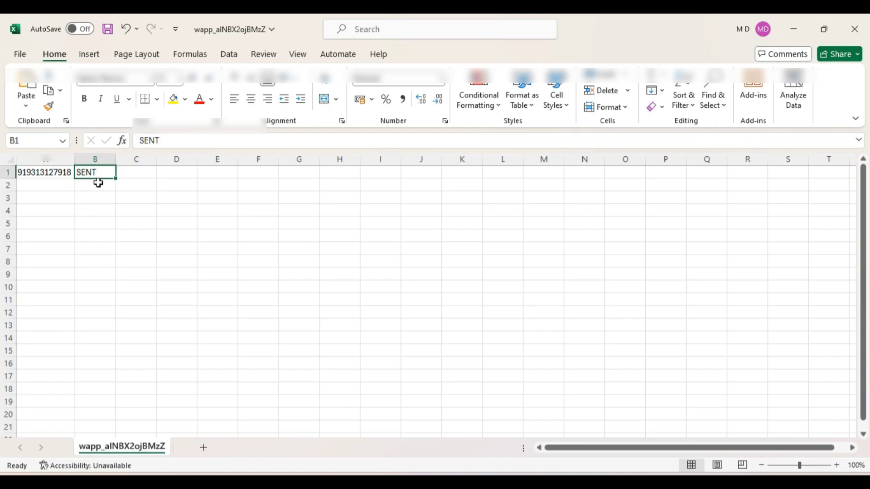
{"action": "left_click", "coordinate": [91, 186]}
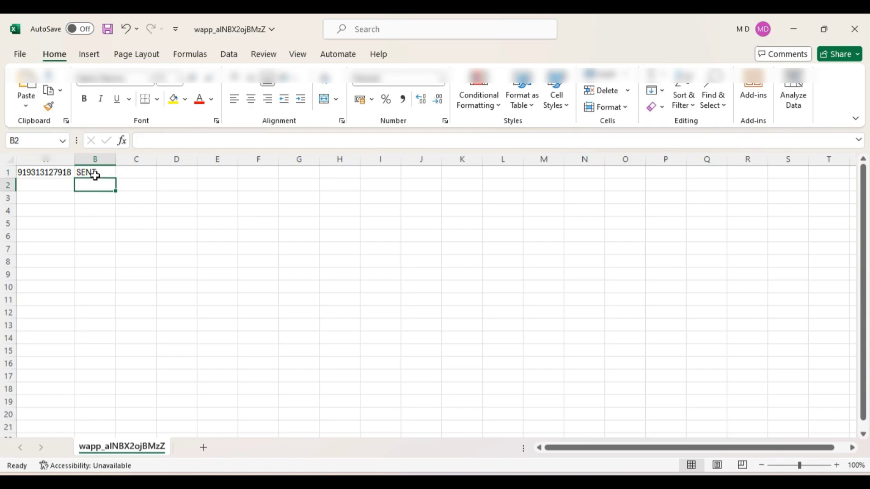
{"action": "left_click", "coordinate": [95, 174]}
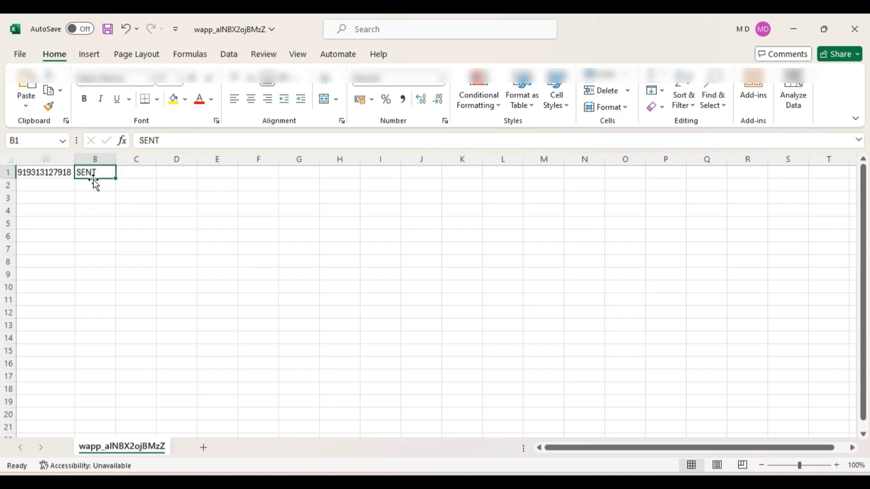
Recheck the status cell B1 and close the report workbook to return to the campaign reports
{"action": "left_click", "coordinate": [94, 203]}
{"action": "left_click", "coordinate": [101, 176]}
{"action": "left_click", "coordinate": [855, 29]}
{"action": "left_click", "coordinate": [487, 346]}
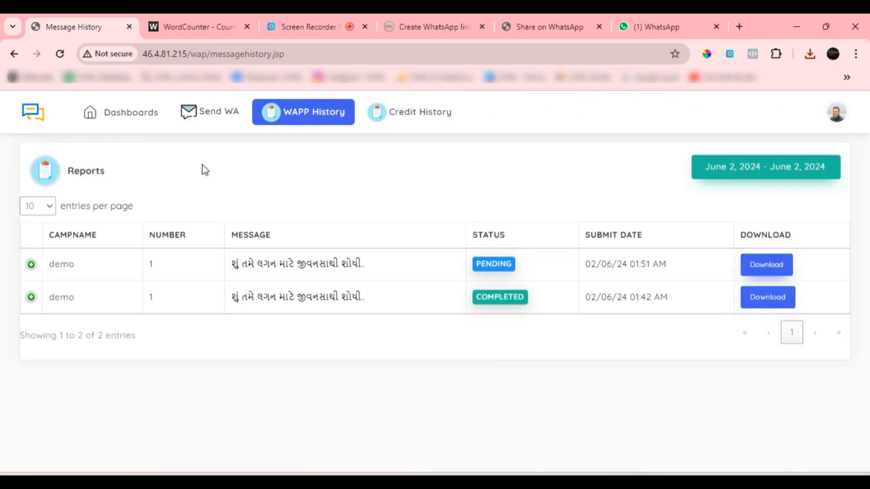
Review the dashboard's credit balances and the WAPP History reports, ending on the dashboard
{"action": "left_click", "coordinate": [139, 116]}
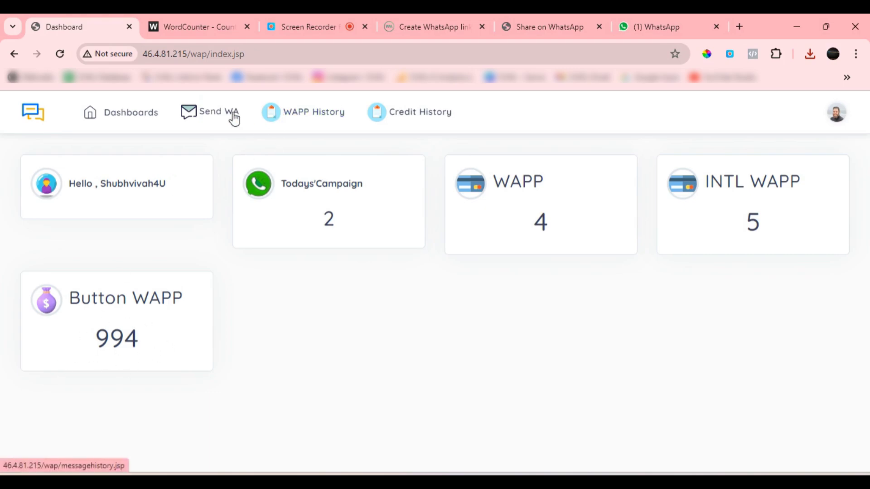
{"action": "left_click", "coordinate": [306, 117]}
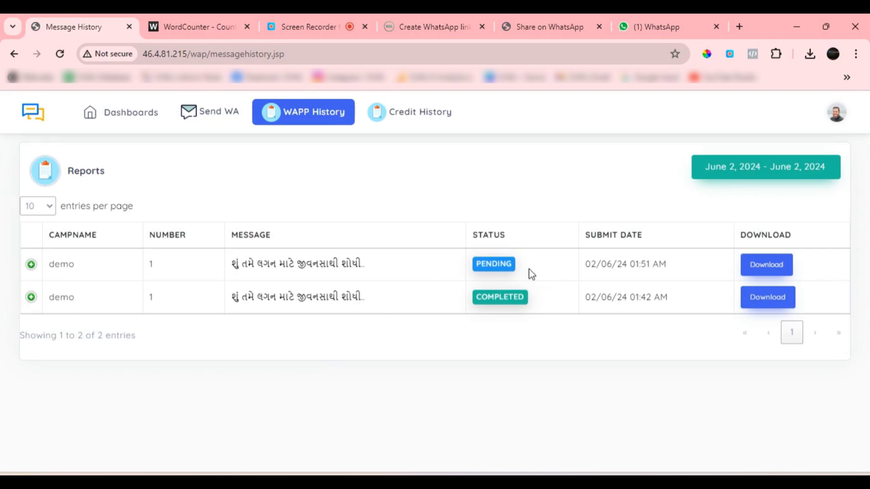
{"action": "left_click", "coordinate": [125, 119]}
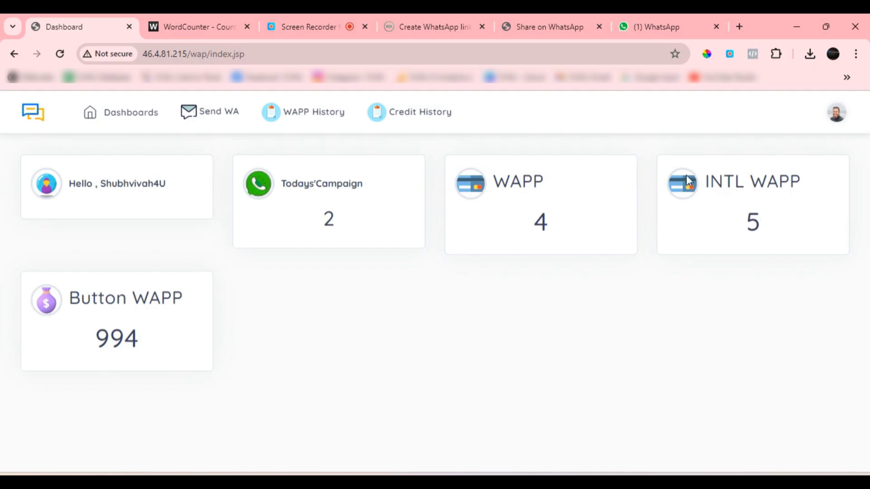
Open the Send Intl WA form, look over its text message and Numbers fields, and return to the dashboard
{"action": "left_click", "coordinate": [232, 118]}
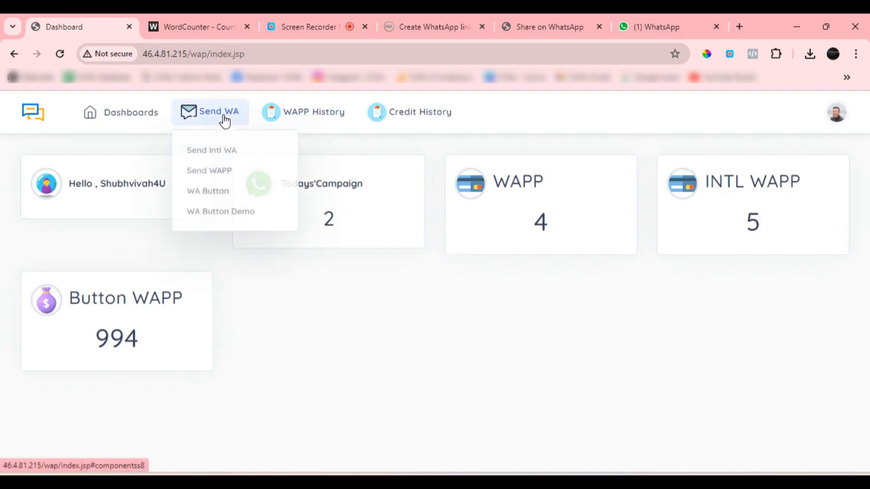
{"action": "left_click", "coordinate": [220, 148]}
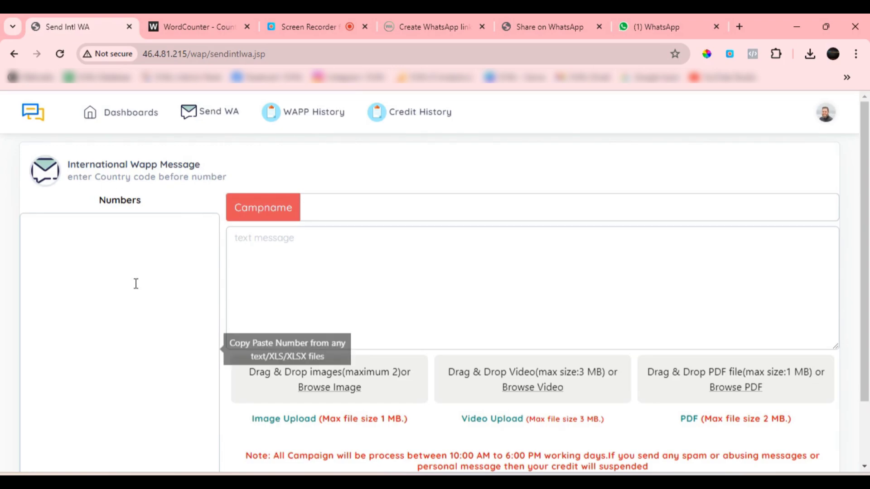
{"action": "left_click", "coordinate": [436, 290]}
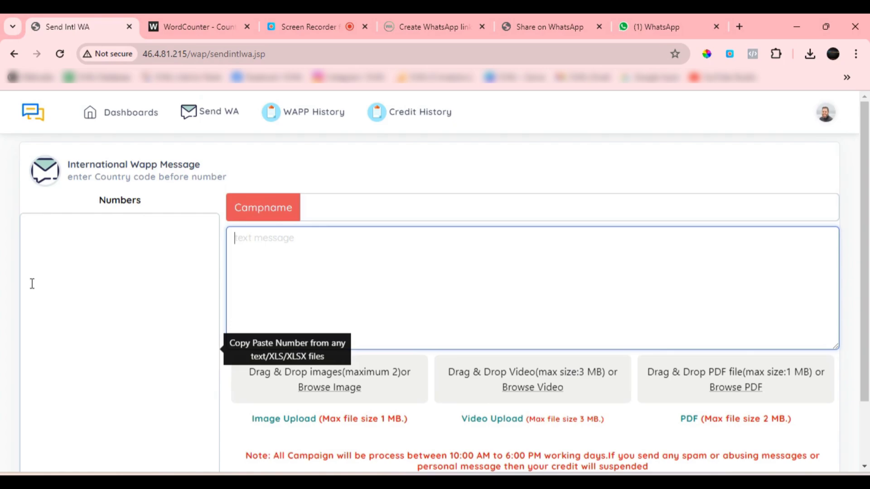
{"action": "left_click", "coordinate": [151, 264]}
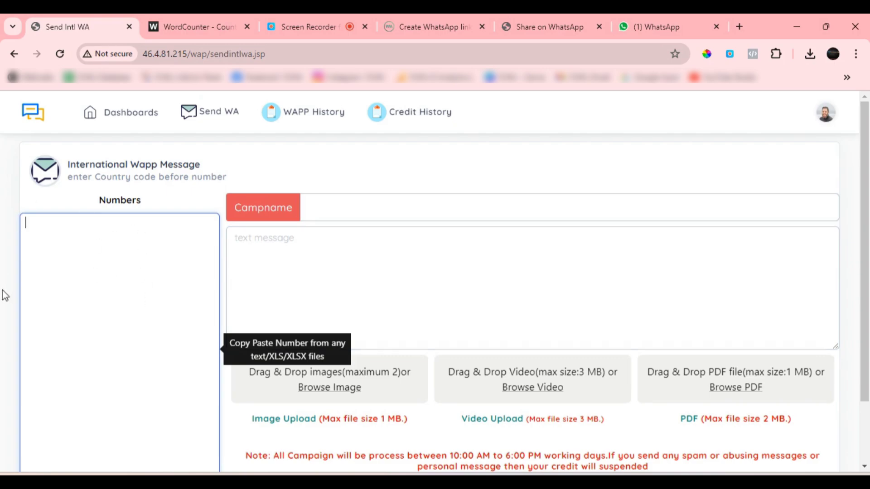
{"action": "left_click", "coordinate": [130, 116]}
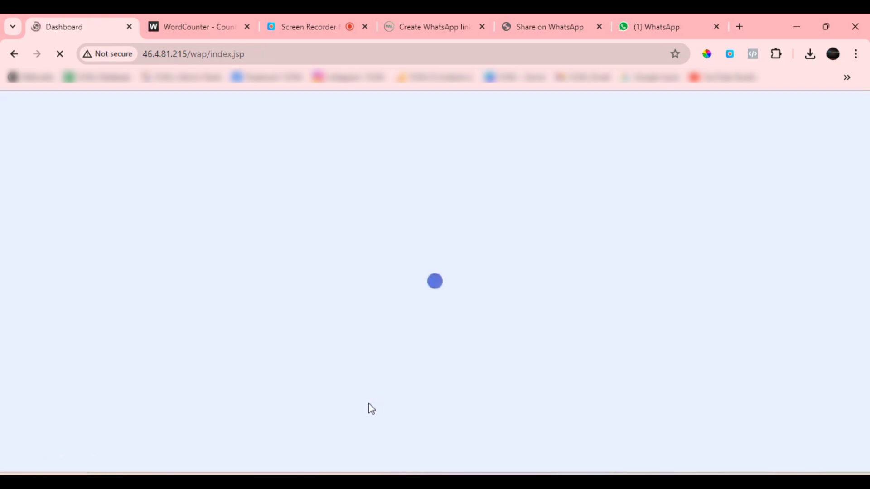